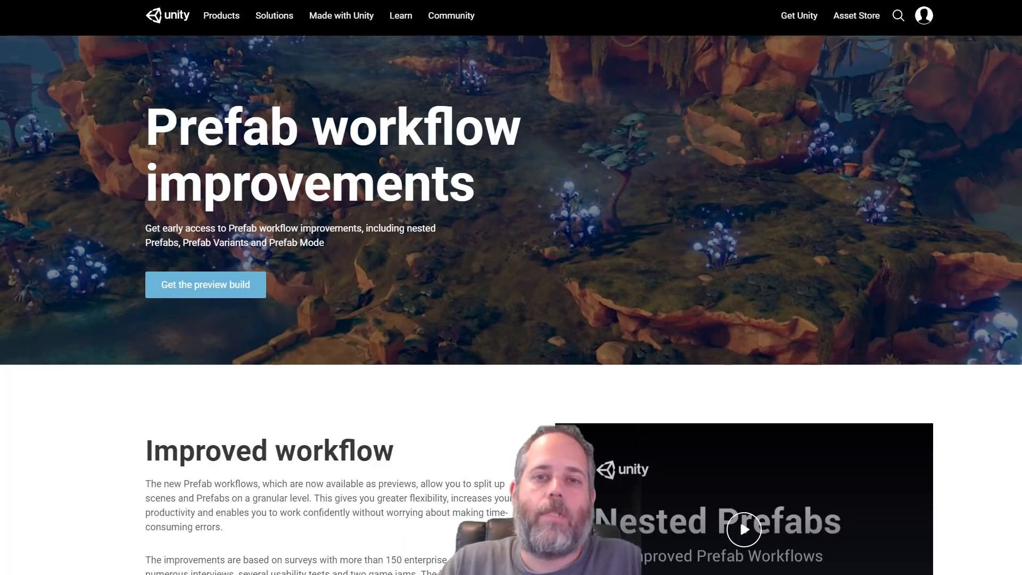
- Read through the Prefab workflow improvements page, covering the sections on nesting, Prefab Variants and Prefab Mode
scroll(765, 563, down, 2)
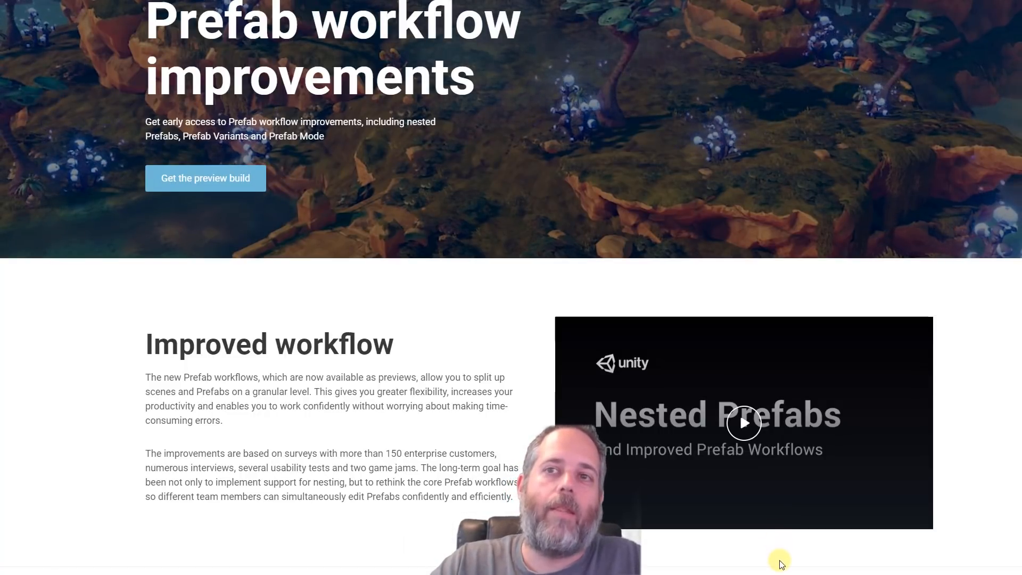
scroll(410, 440, down, 1)
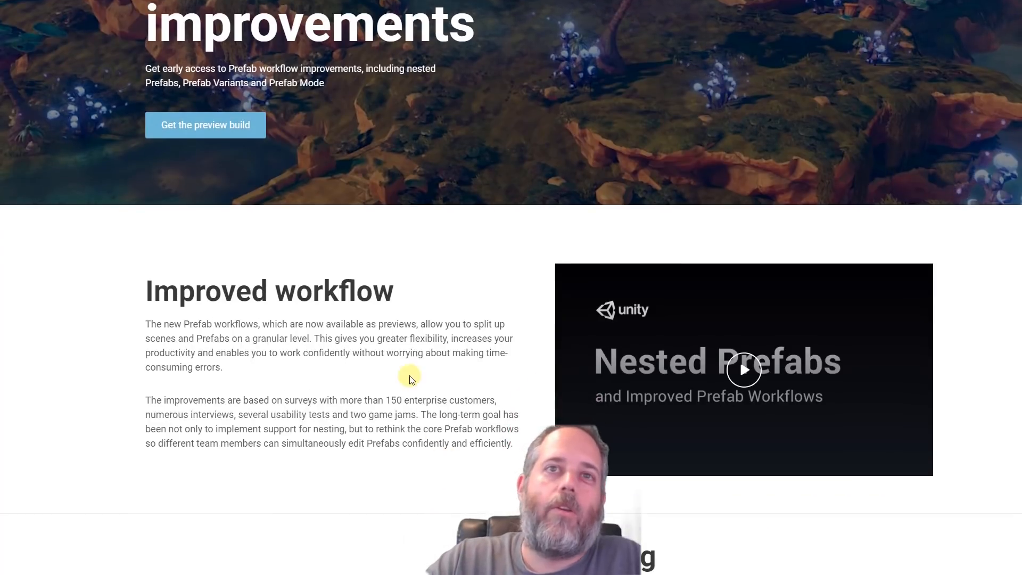
scroll(458, 447, down, 6)
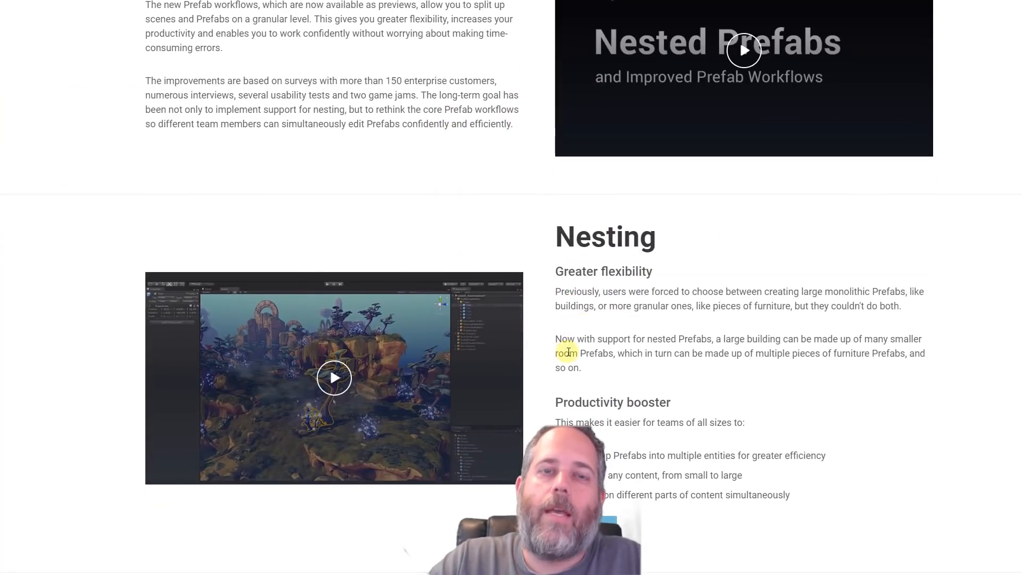
scroll(559, 348, down, 7)
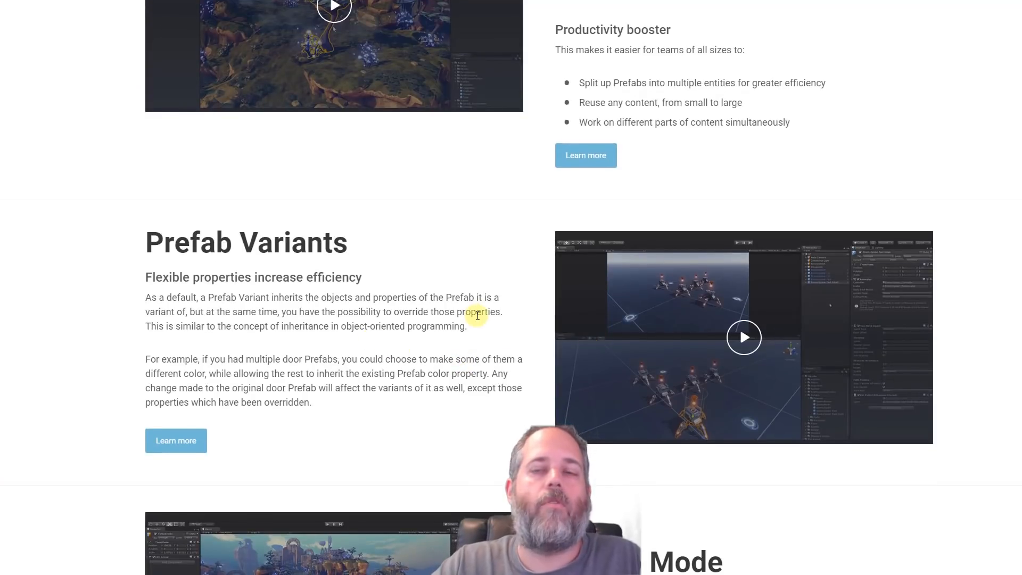
scroll(478, 315, down, 6)
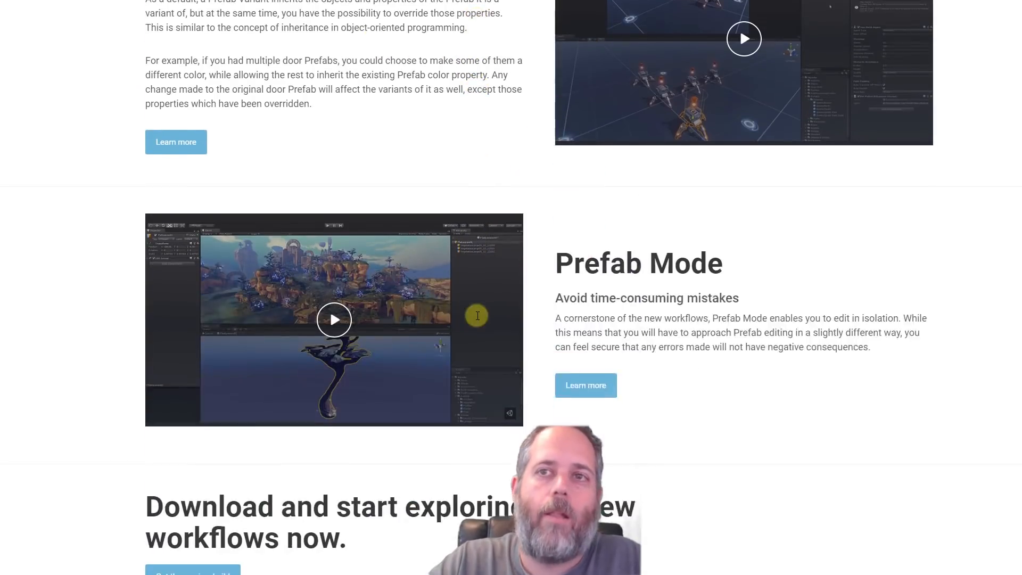
scroll(564, 327, up, 5)
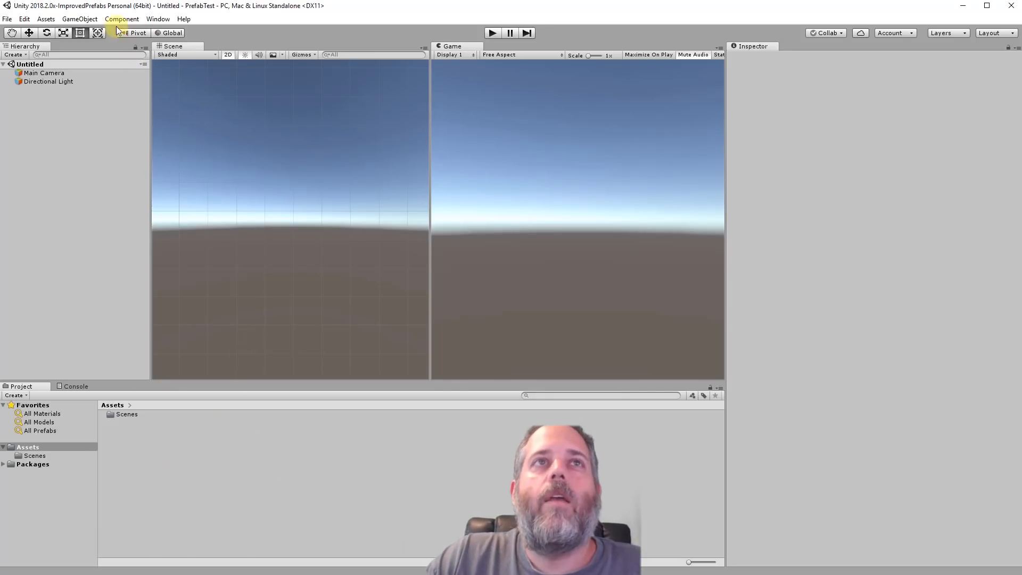
- Add a 3D capsule to the untitled scene and view it in perspective
click(80, 18)
mouse_move(94, 57)
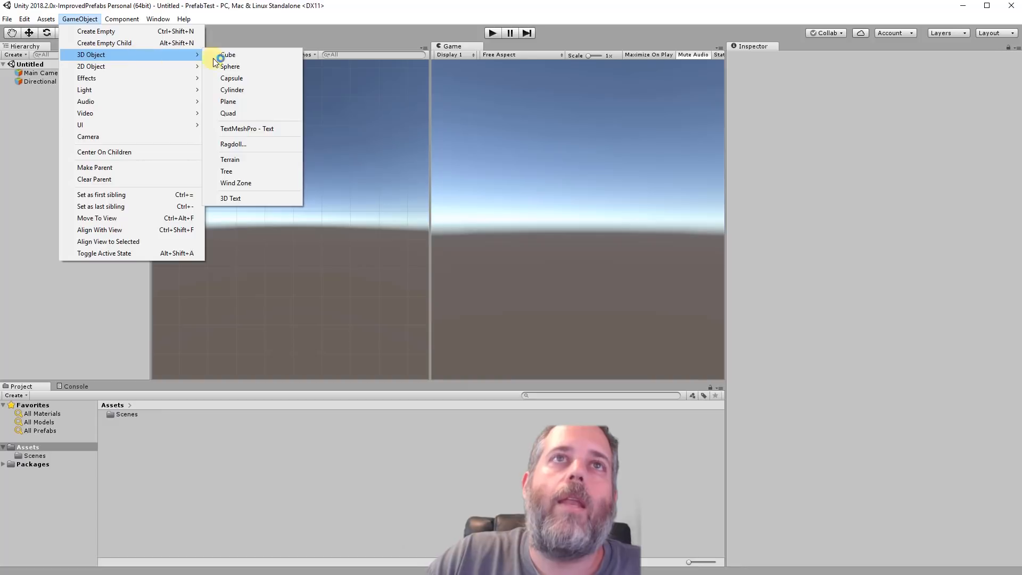
click(239, 79)
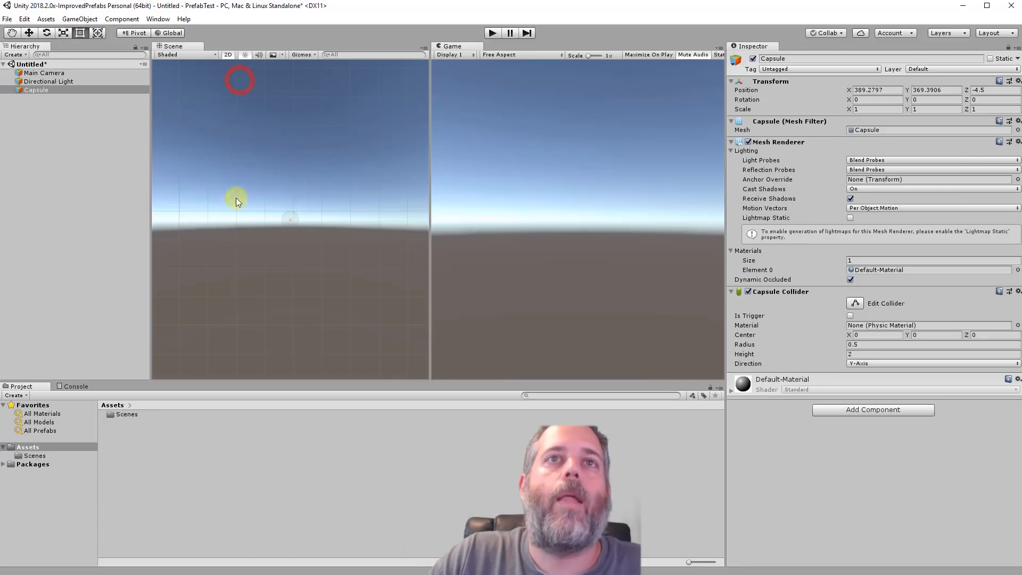
click(228, 54)
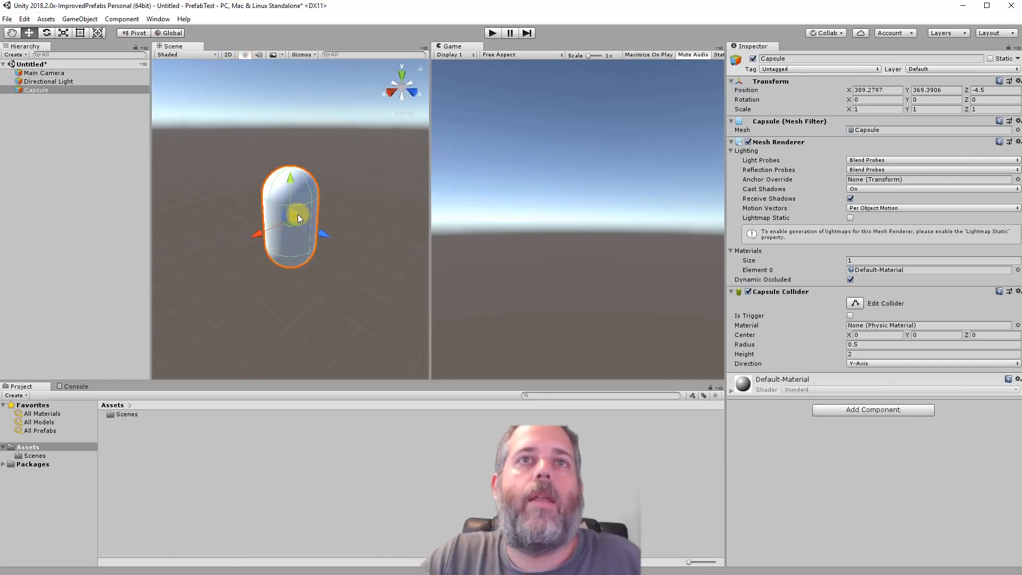
alt+drag(242, 245, 373, 241)
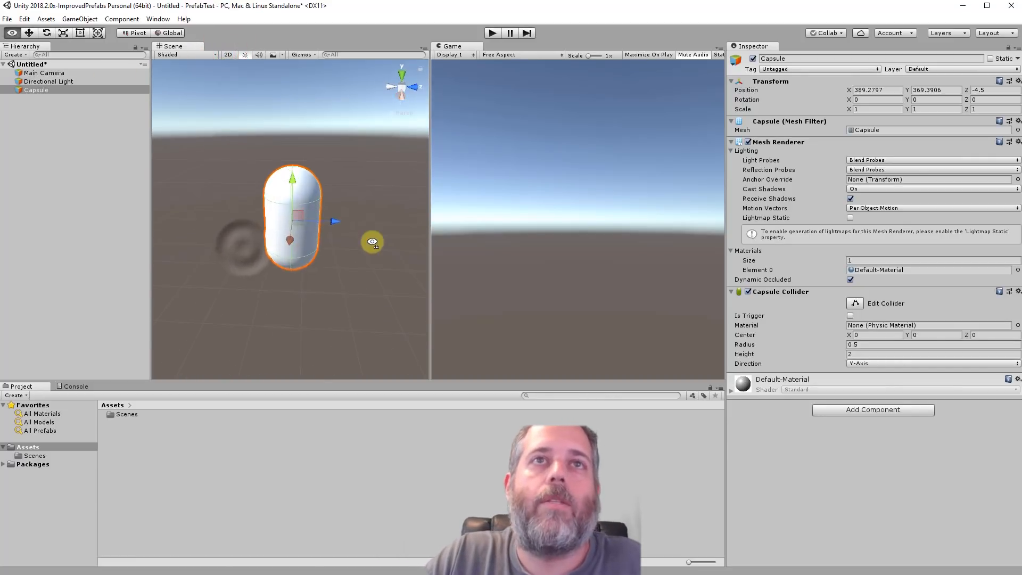
- Rename the capsule to Player and save it as a prefab in the Assets folder
click(803, 60)
text(Player)
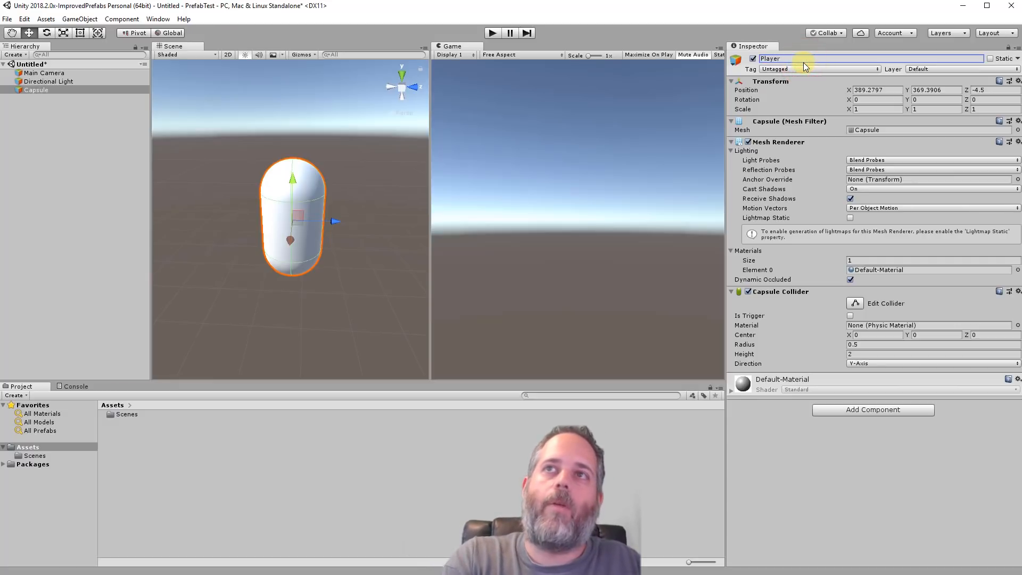
key(Return)
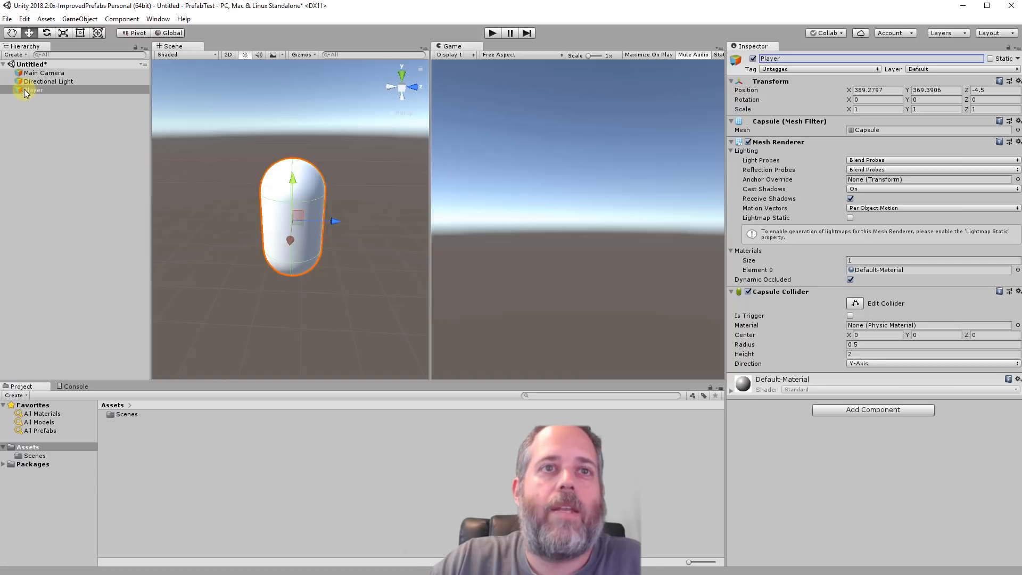
drag(24, 89, 155, 461)
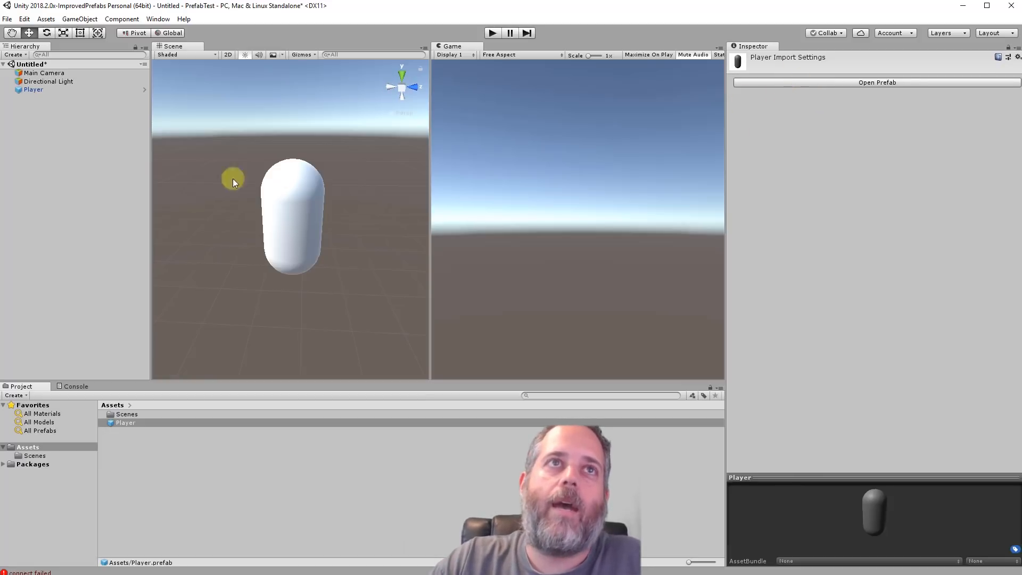
- View the Player instance's prefab in Prefab Mode and return to the scene
click(29, 89)
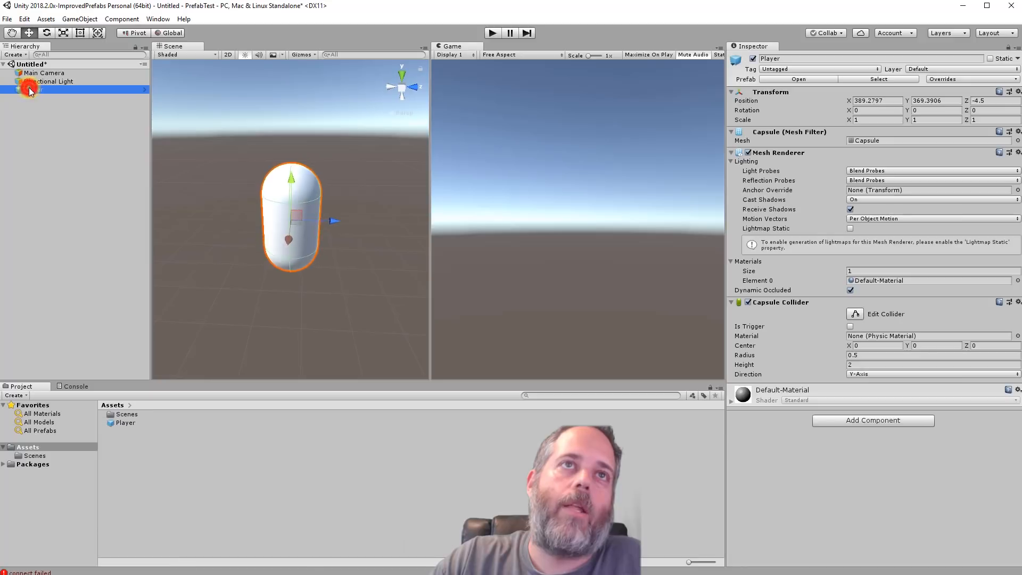
click(145, 90)
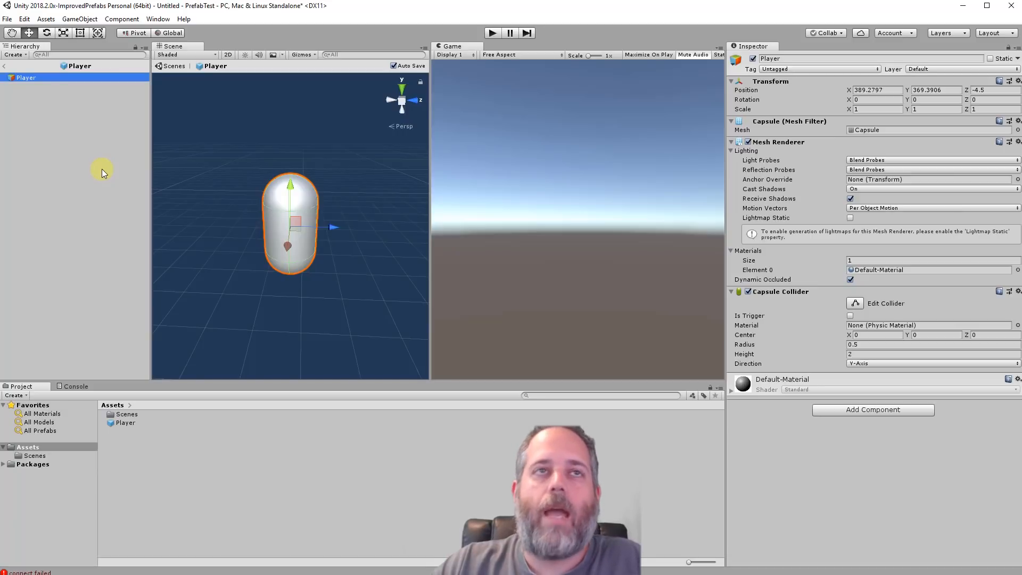
click(5, 66)
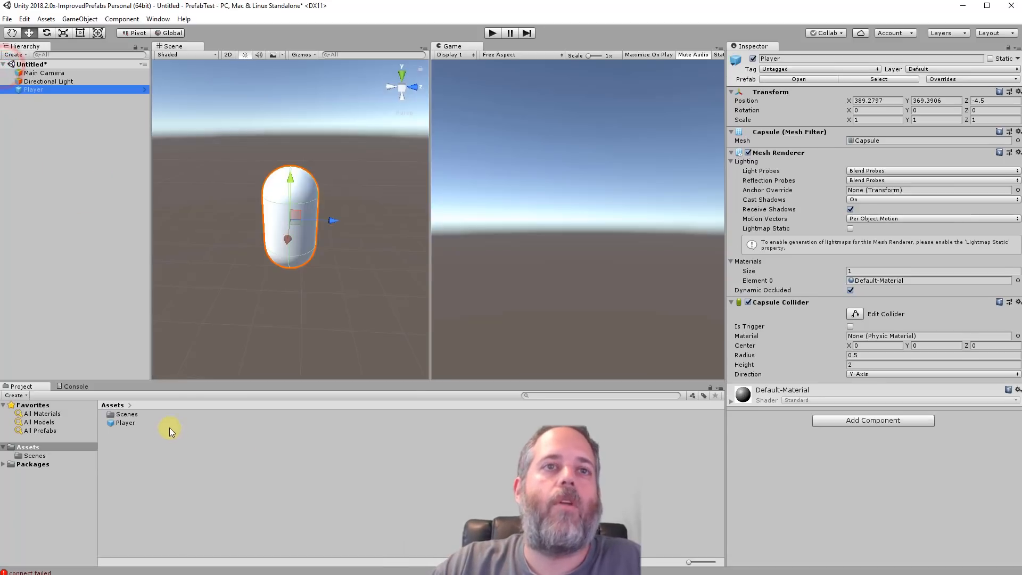
- Place a second instance of the Player prefab in the scene and set its Y scale to 2
drag(125, 423, 79, 233)
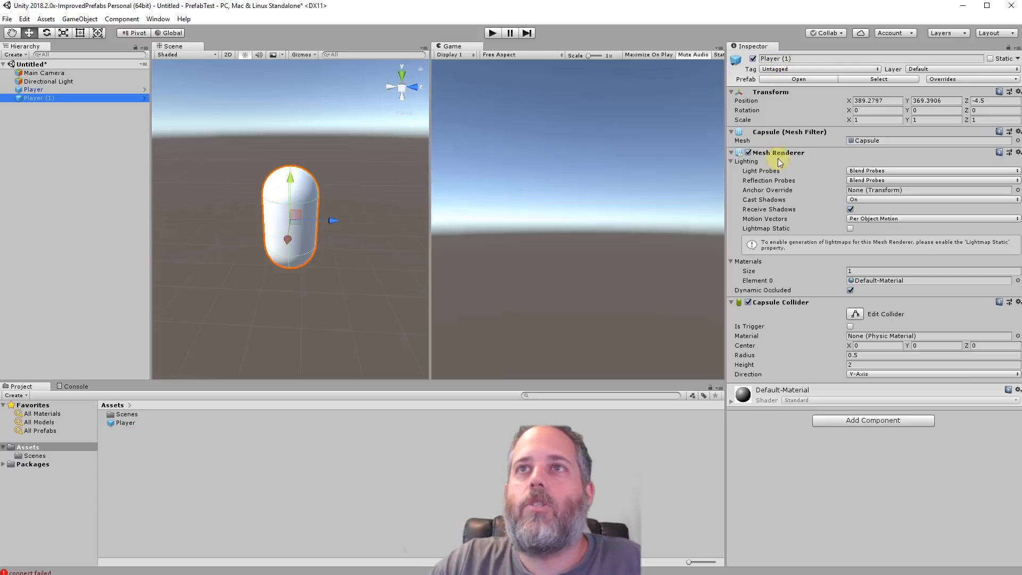
click(880, 120)
click(928, 121)
text(2)
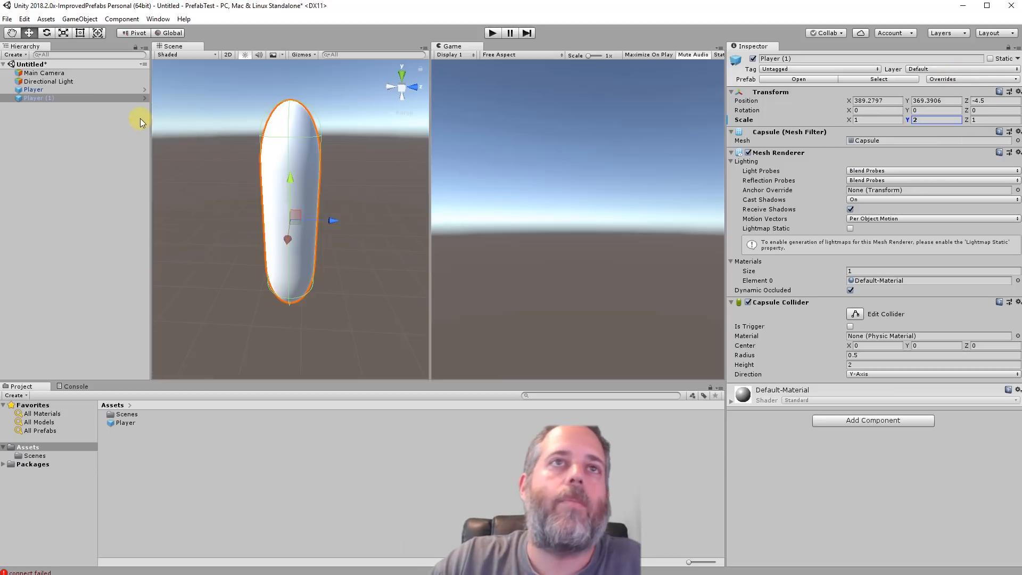
- Delete the second Player instance from the scene
click(127, 100)
key(Delete)
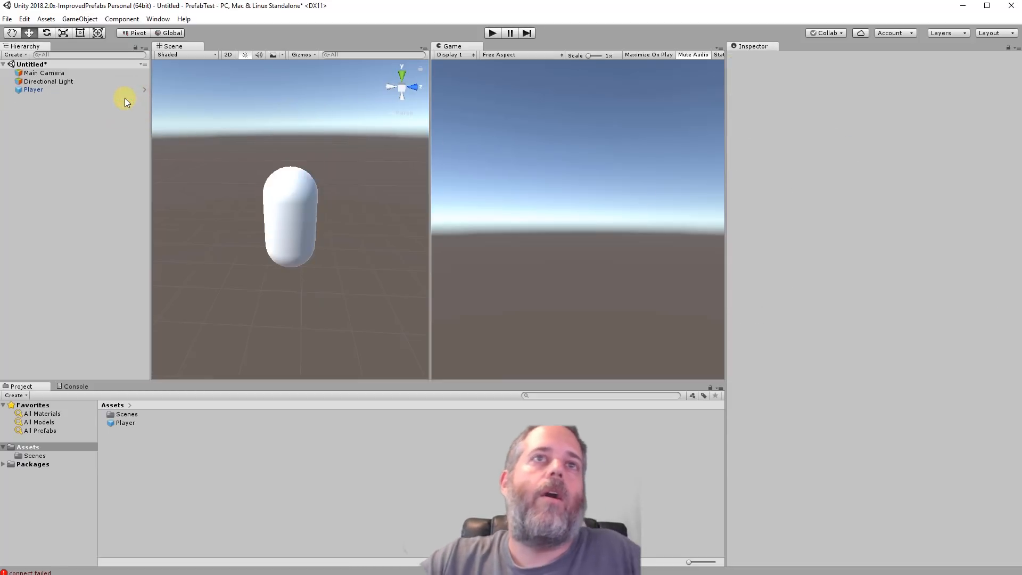
- Open the Player prefab directly from its asset in the Assets folder, view it in Prefab Mode and return to the scene
click(116, 91)
click(115, 423)
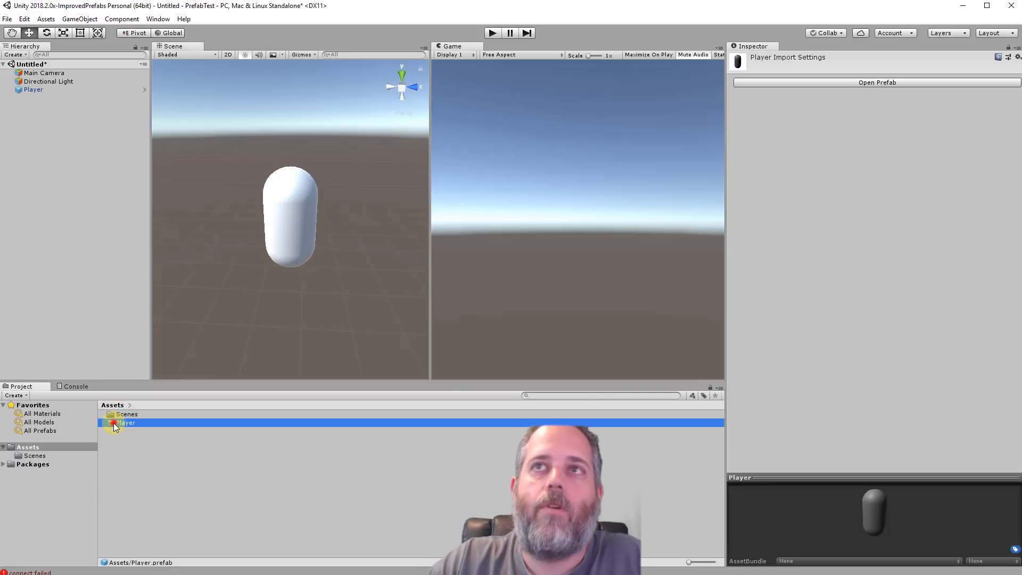
double_click(110, 424)
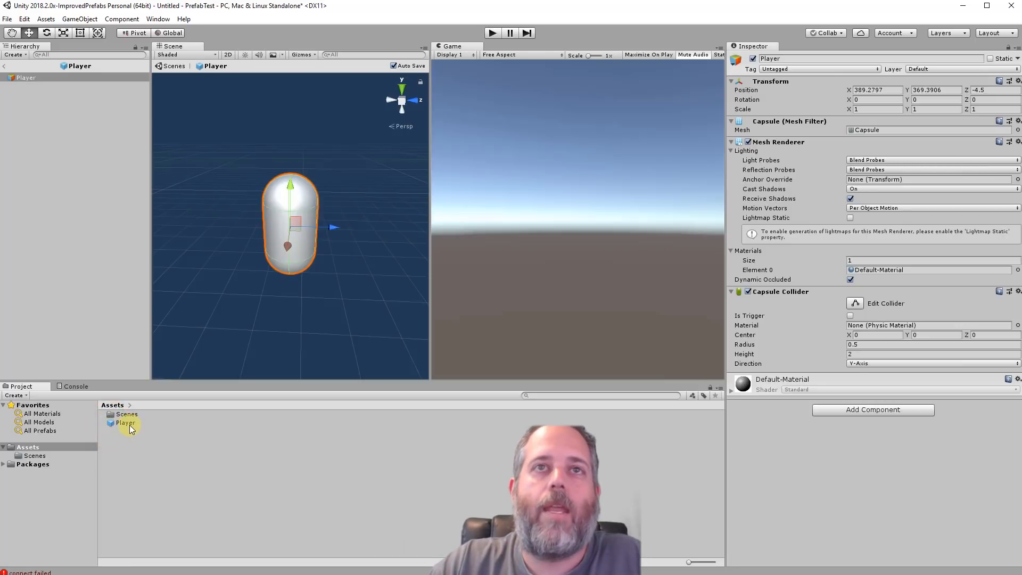
right_click(129, 425)
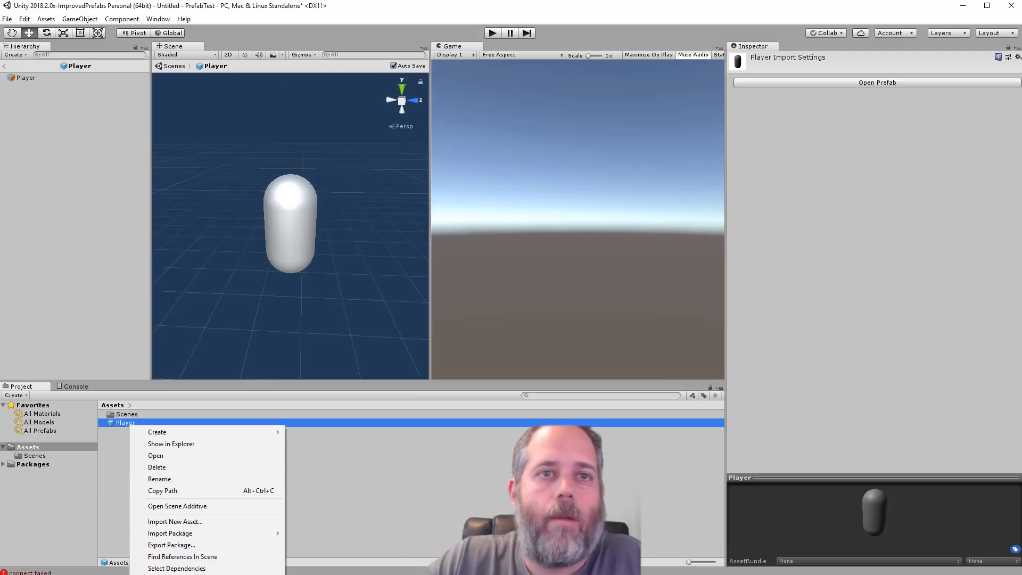
click(343, 503)
click(4, 66)
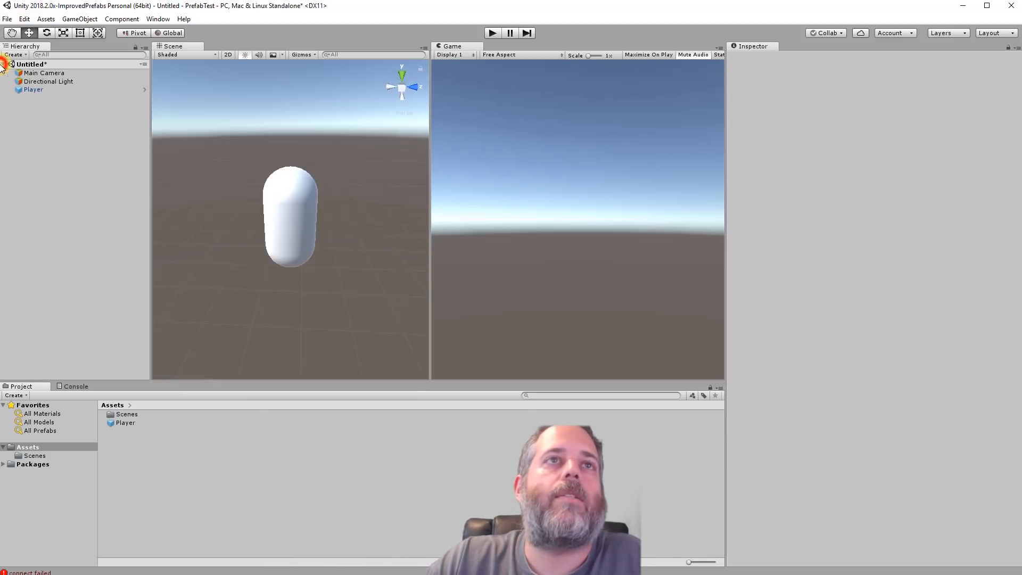
- Open the prefab asset of the Player instance with Open Prefab Asset and return to the scene
click(40, 89)
right_click(47, 89)
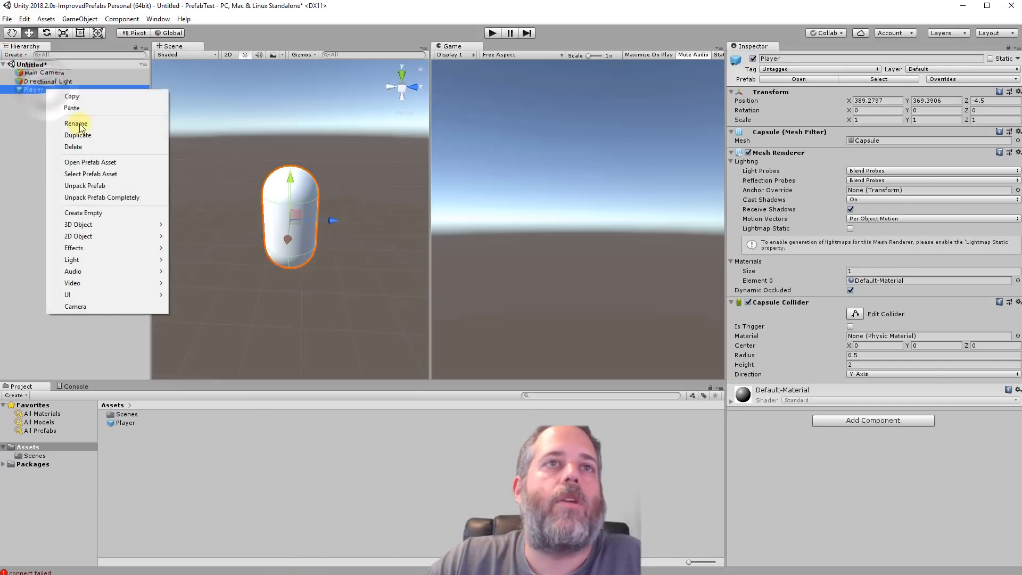
click(81, 162)
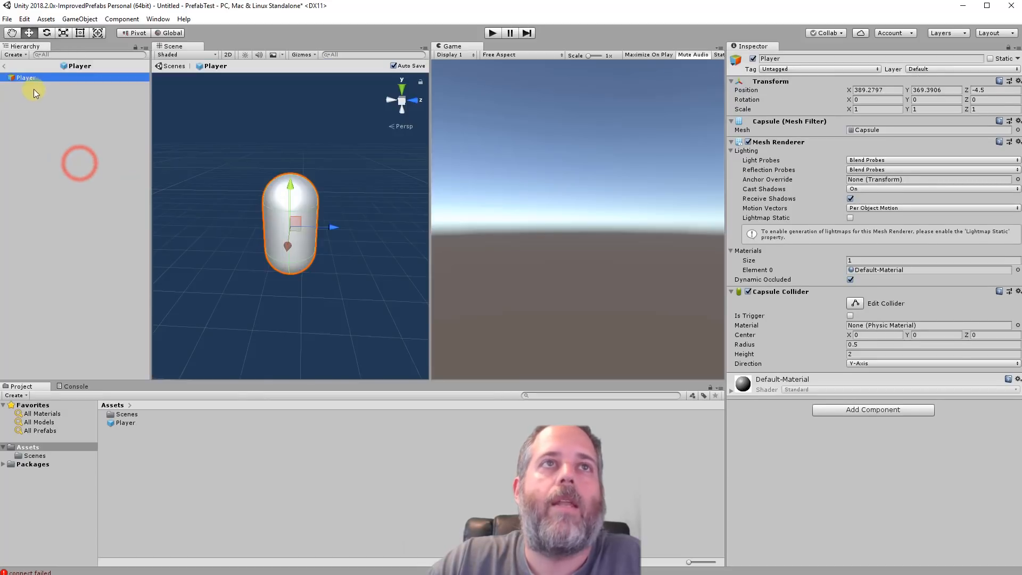
click(4, 66)
right_click(121, 422)
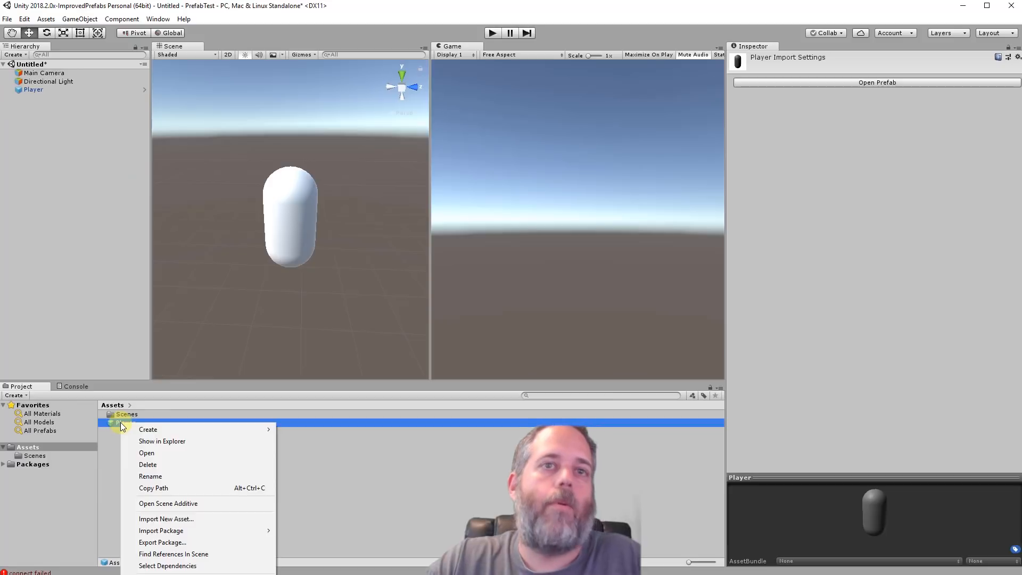
click(97, 322)
click(35, 87)
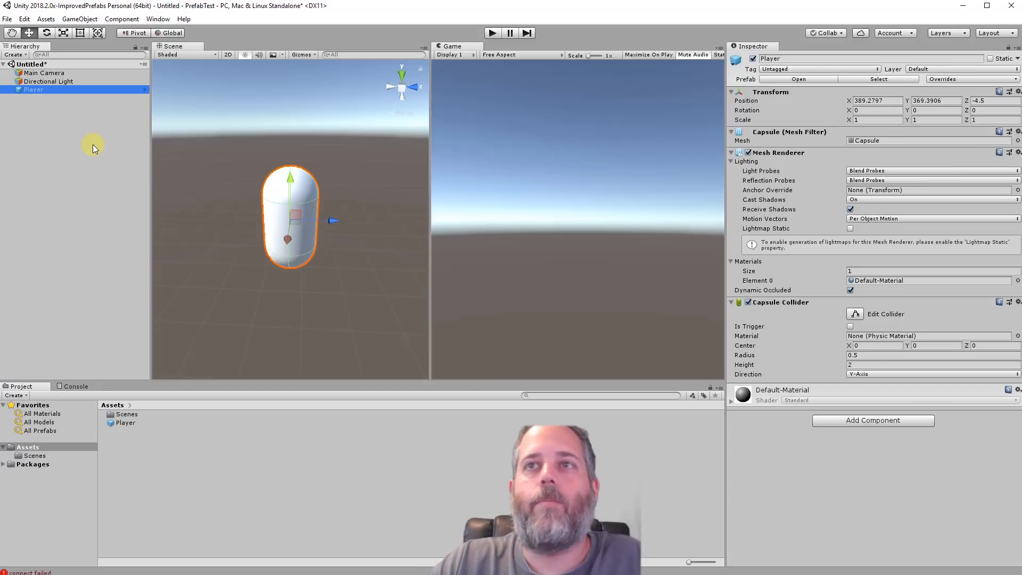
click(120, 423)
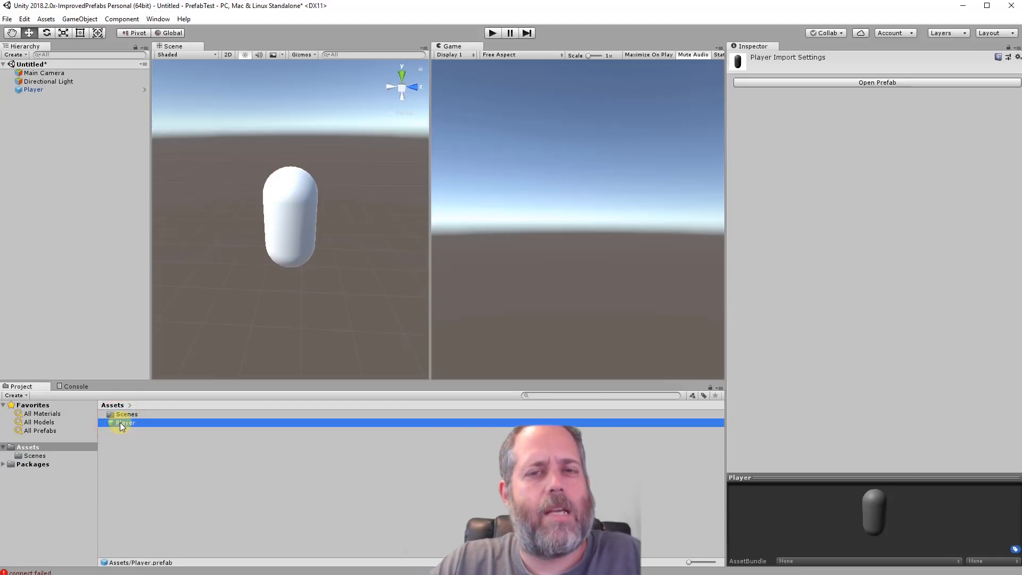
- Create a new material named Blue in the Assets folder
right_click(120, 436)
click(151, 442)
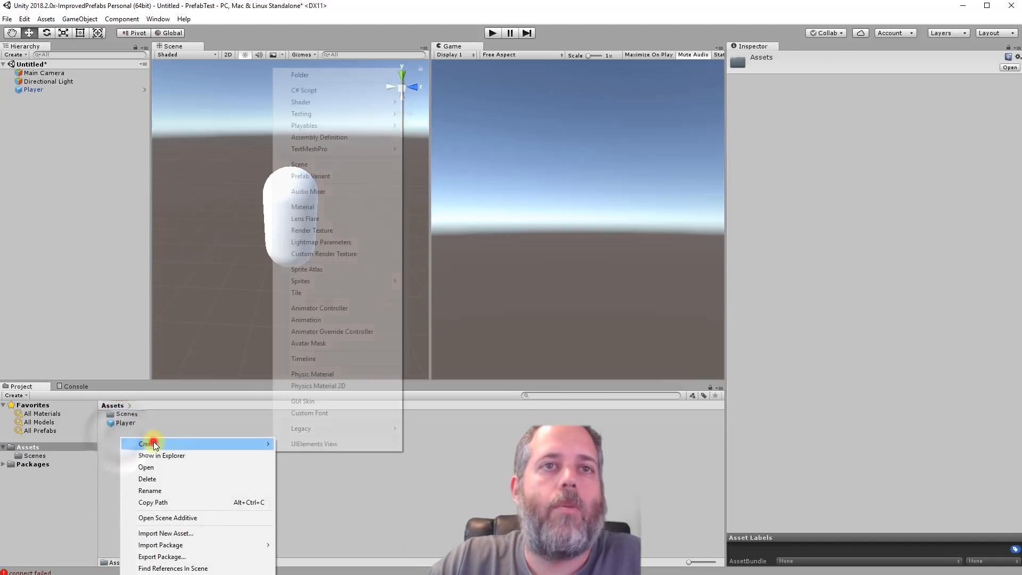
click(329, 208)
text(P)
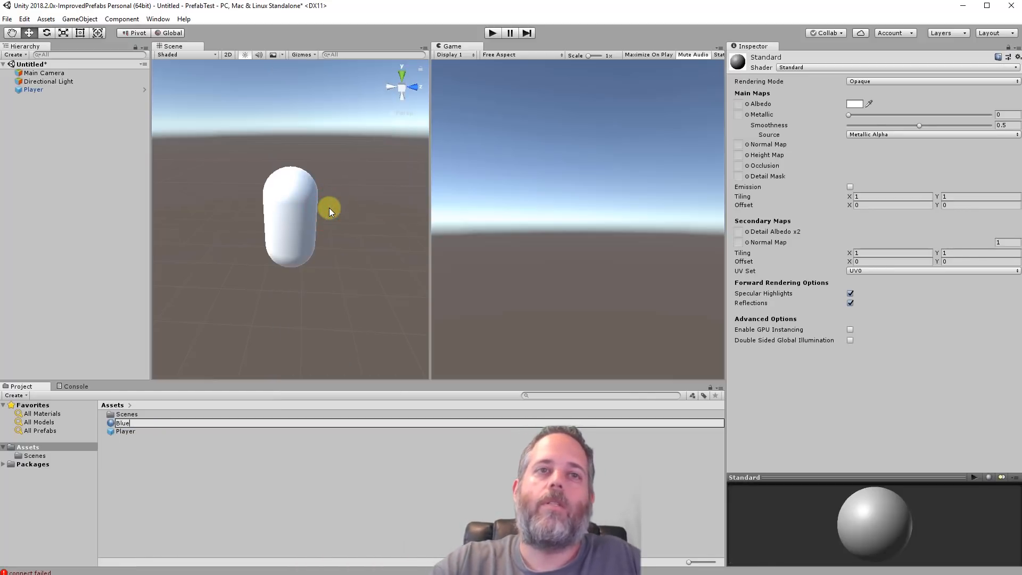
key(Return)
- Set the Blue material's albedo to a bright blue and apply the material to the Player capsule in the scene
click(851, 103)
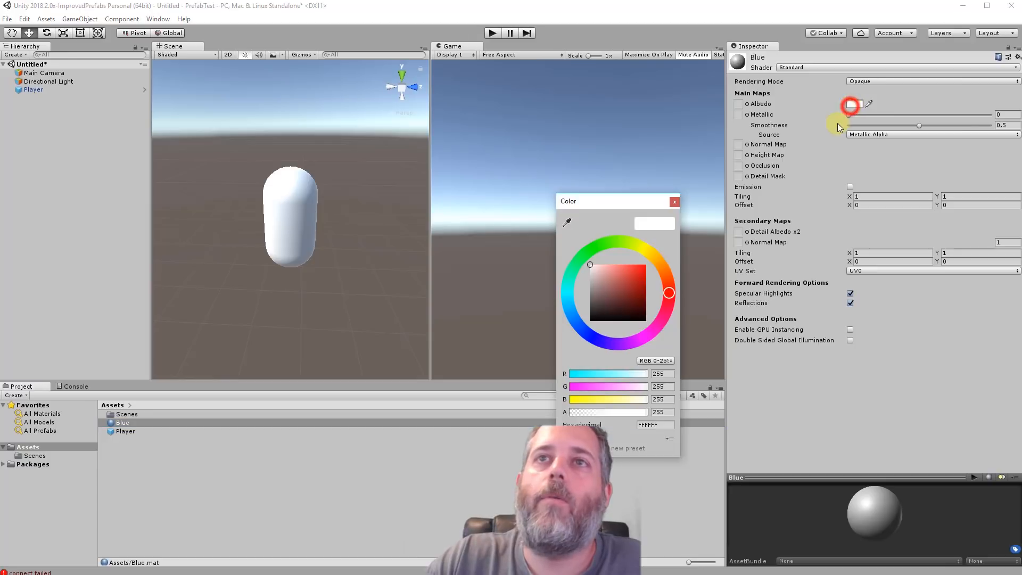
click(574, 317)
drag(622, 273, 700, 235)
click(672, 202)
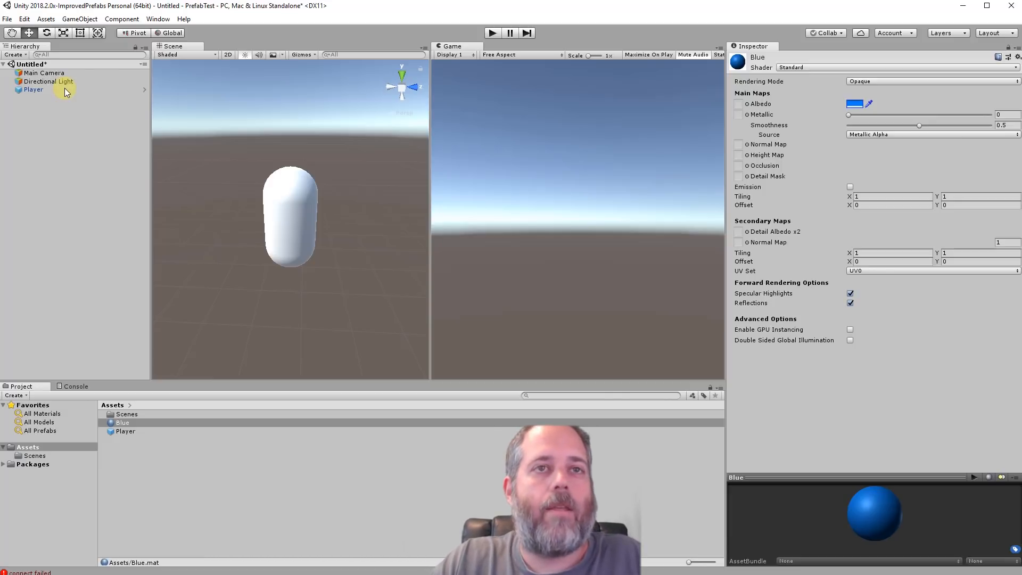
drag(118, 422, 291, 218)
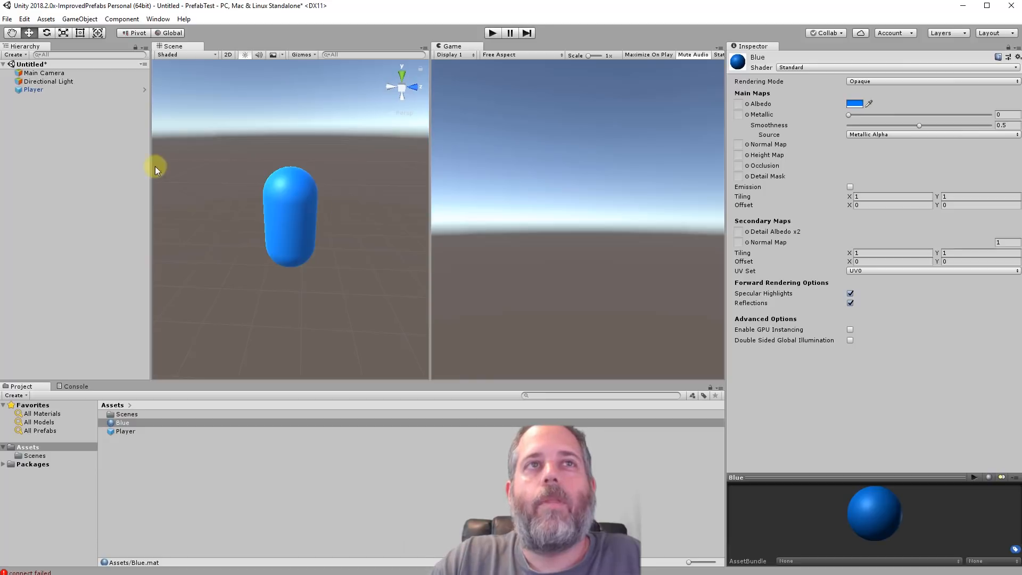
- Review the Player instance's Mesh Renderer override against its prefab source and revert all overrides
click(45, 90)
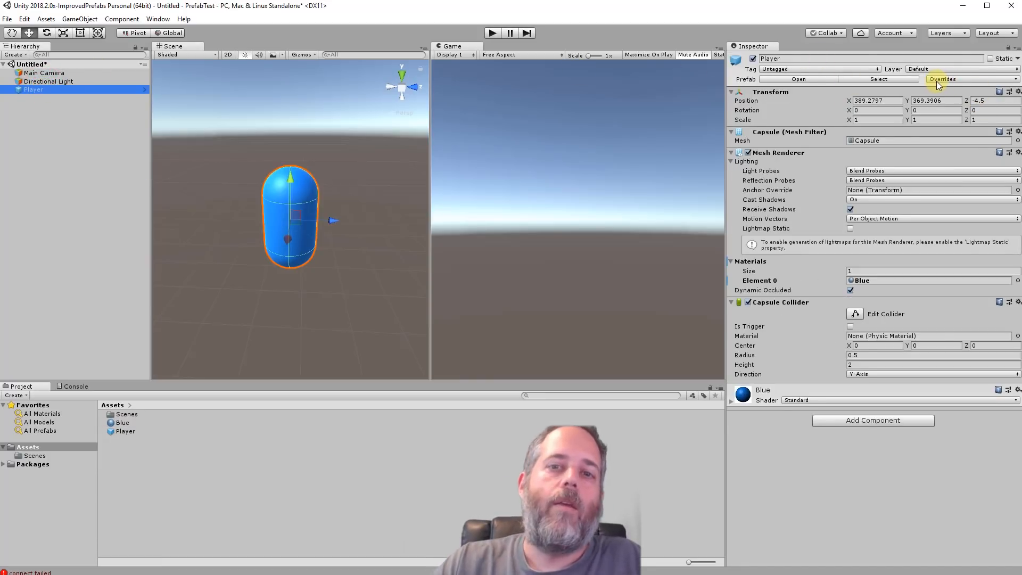
click(965, 80)
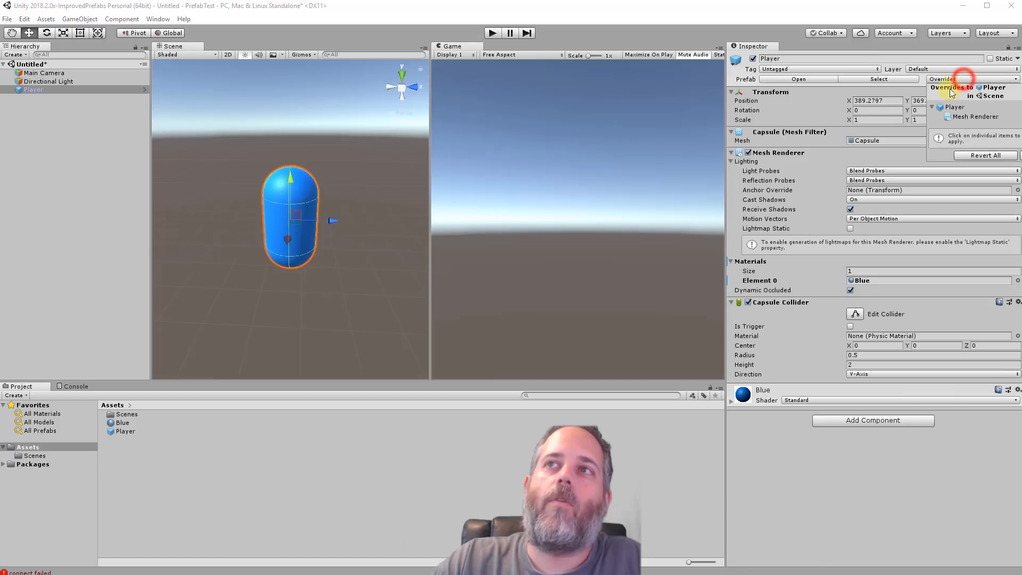
drag(1019, 293, 926, 292)
click(882, 80)
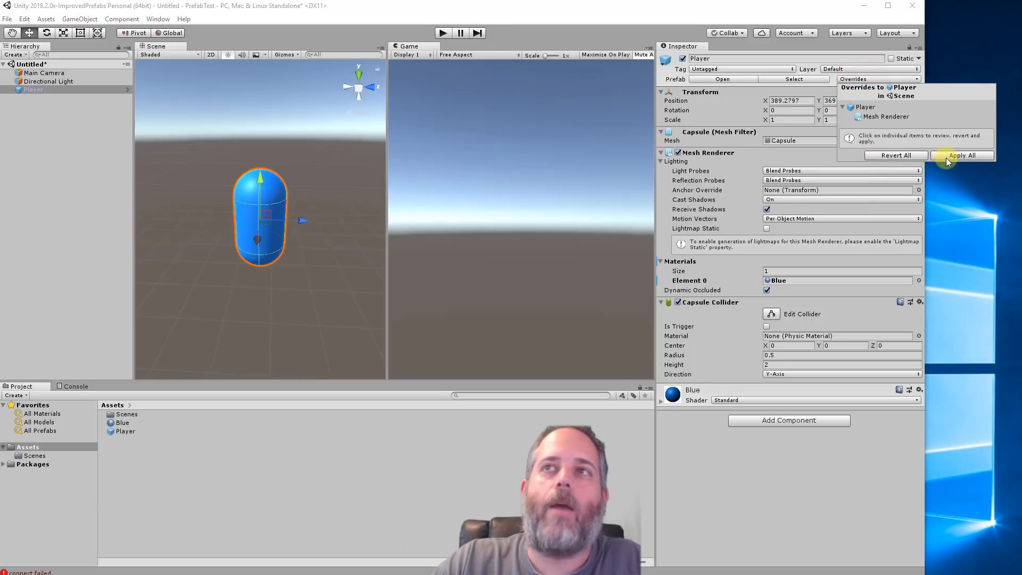
click(868, 118)
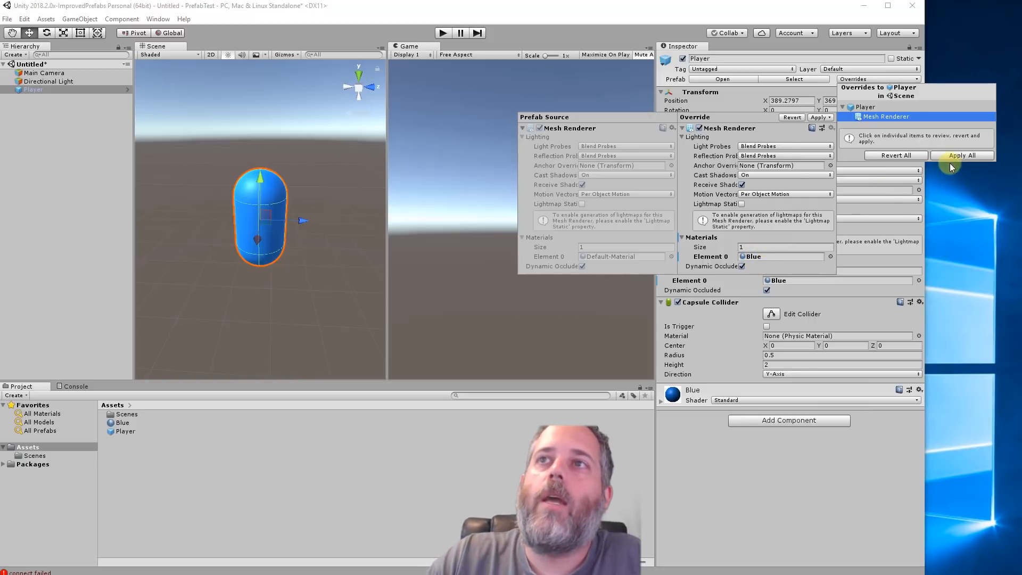
click(896, 156)
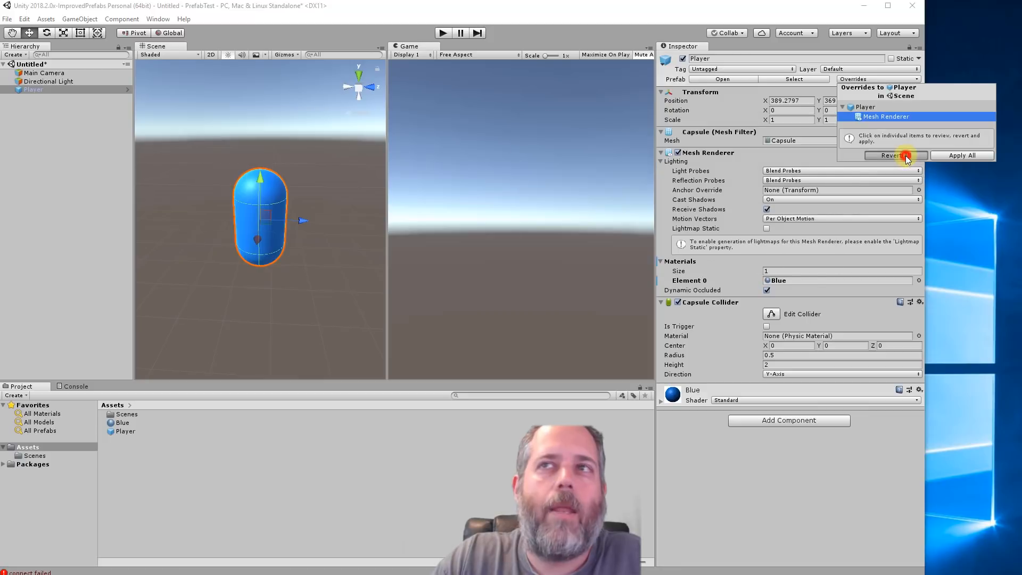
drag(983, 154, 1021, 154)
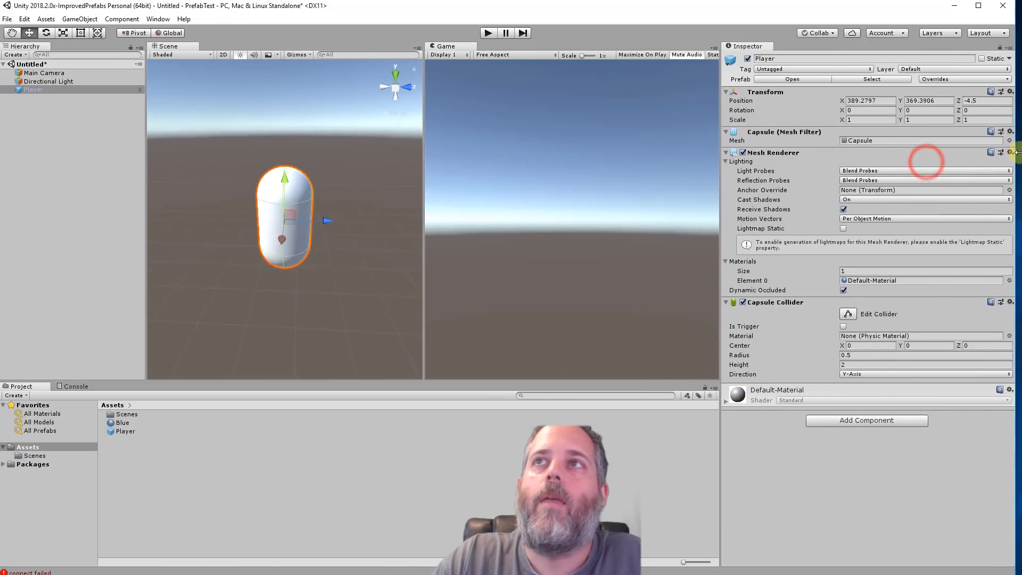
- Apply the Blue material to the capsule inside the Player prefab asset, then check the Player instance back in the scene
click(120, 433)
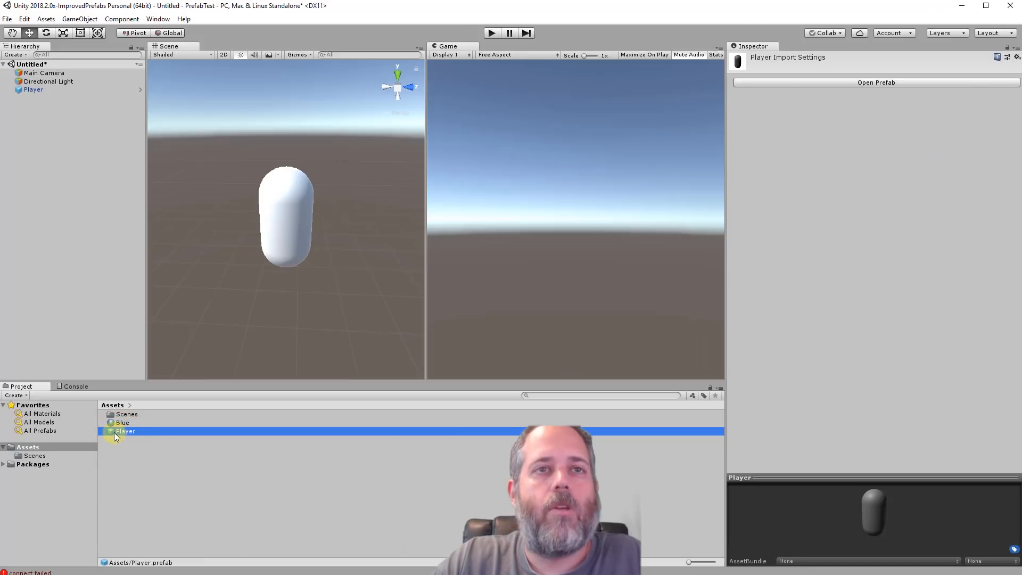
double_click(114, 432)
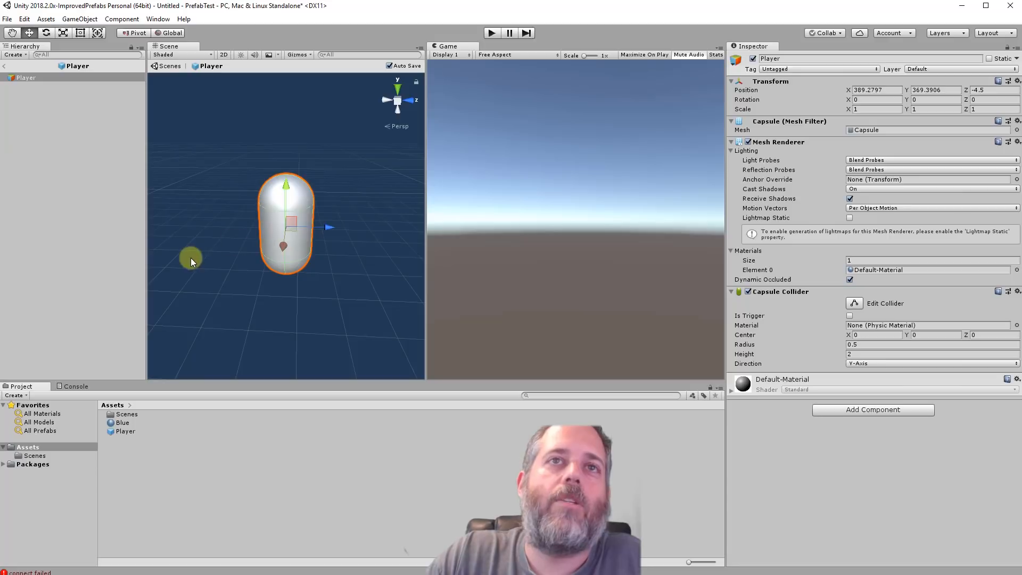
alt+drag(190, 256, 380, 219)
key(w)
right_drag(379, 220, 330, 240)
drag(112, 425, 313, 264)
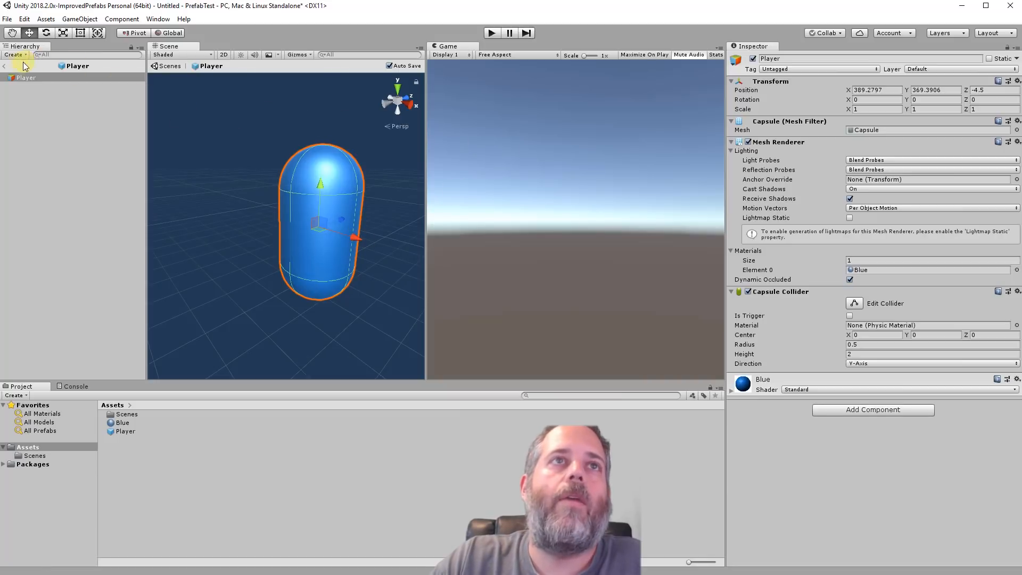
click(5, 69)
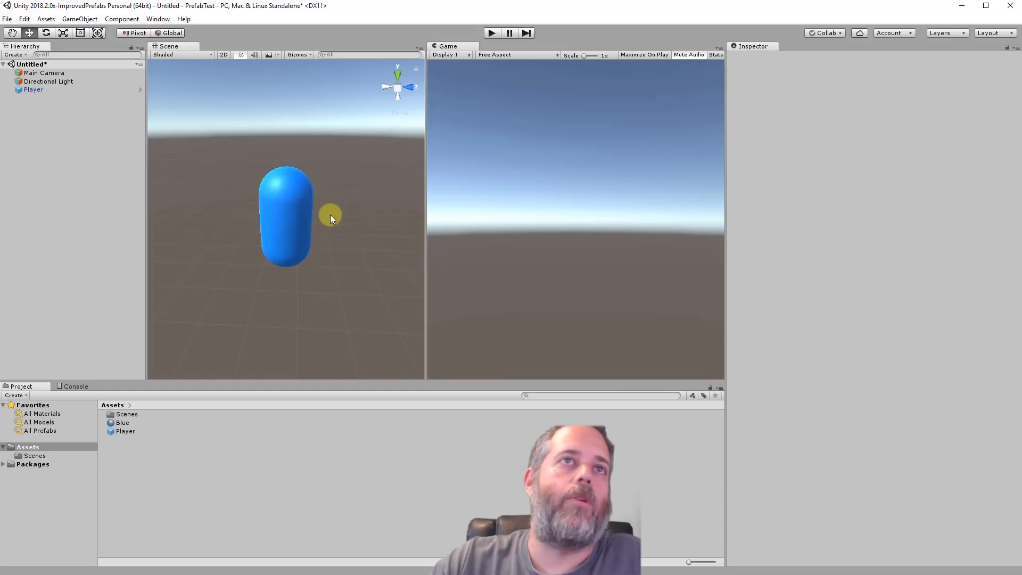
click(63, 91)
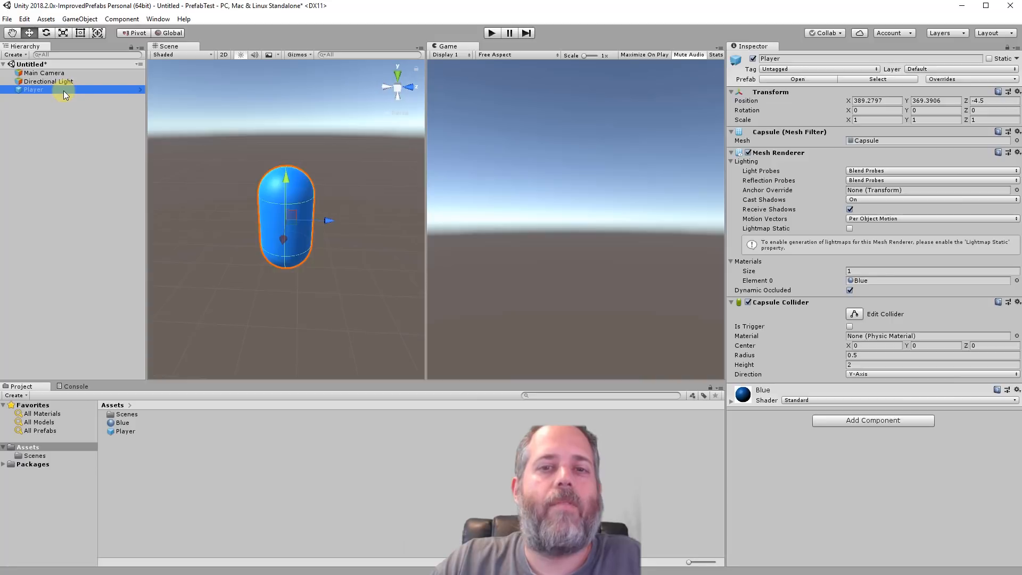
click(58, 123)
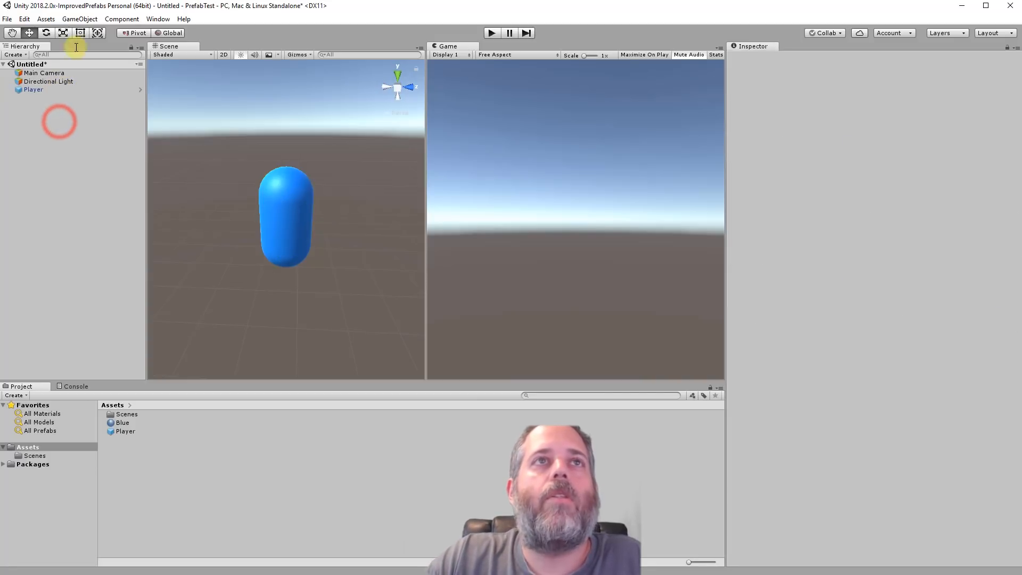
- Add a 3D cube to the scene and nudge it along the Z axis to -4.45
click(85, 20)
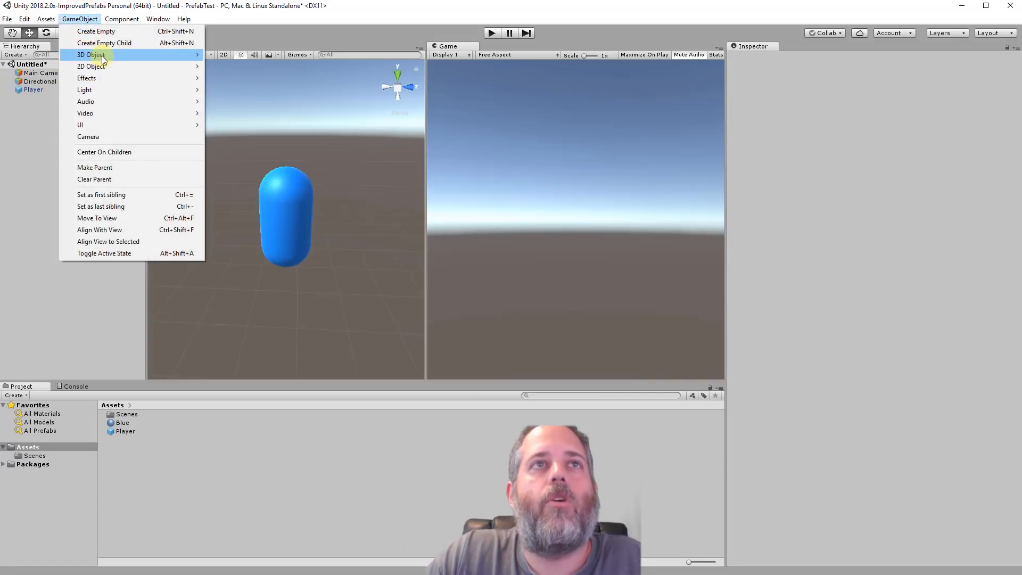
mouse_move(101, 55)
click(242, 55)
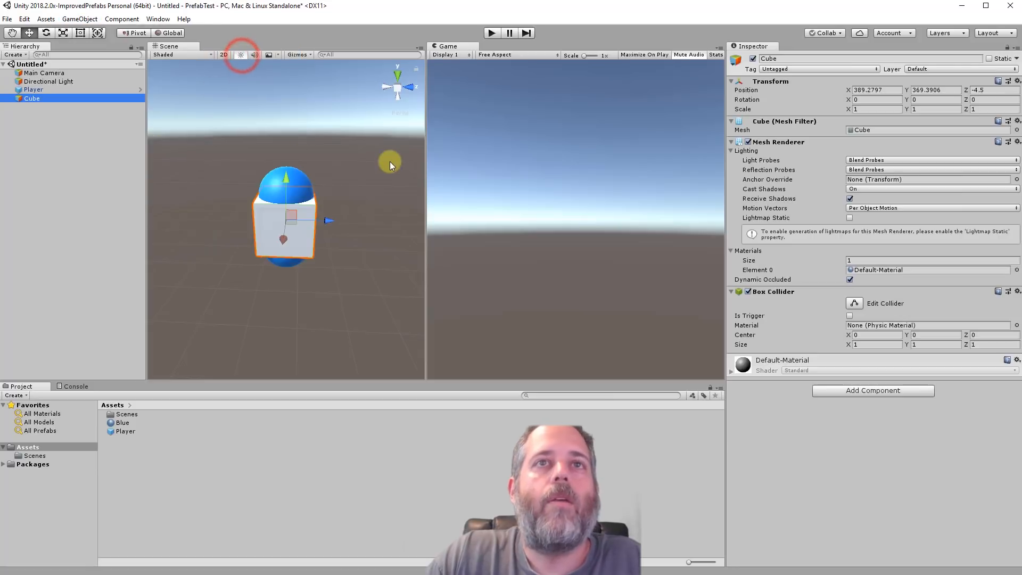
mouse_move(330, 221)
mouse_down()
mouse_move(406, 221)
mouse_move(330, 218)
mouse_up()
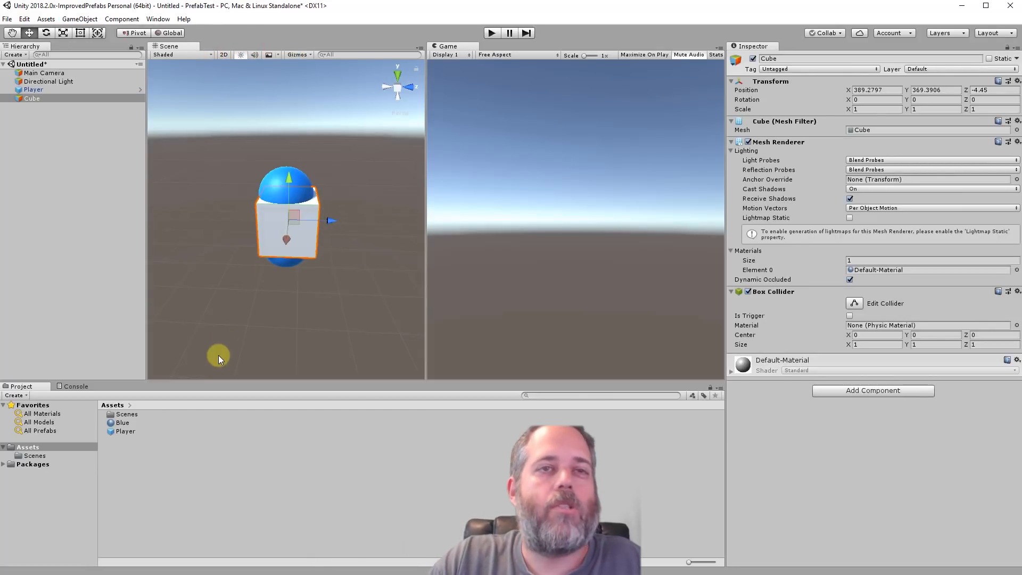
- Rename the cube as Weapon and make it a prefab in the Assets folder
click(34, 101)
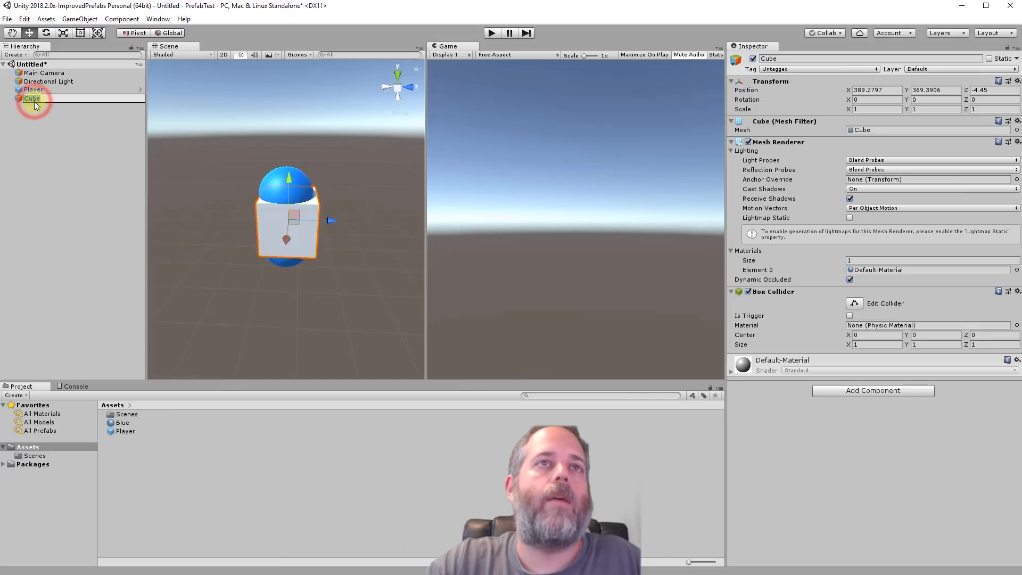
text(Weapon)
key(Return)
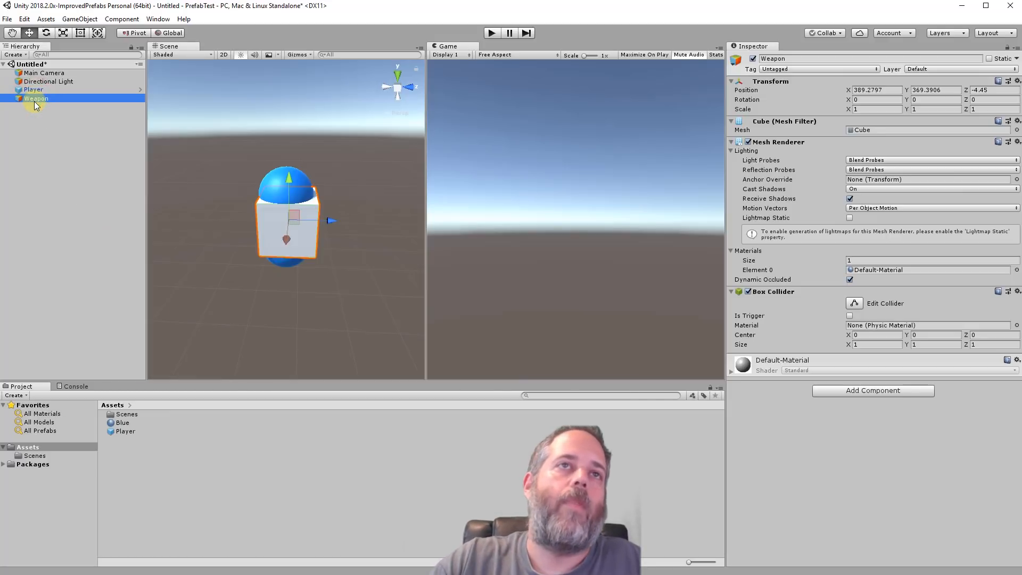
drag(34, 101, 113, 449)
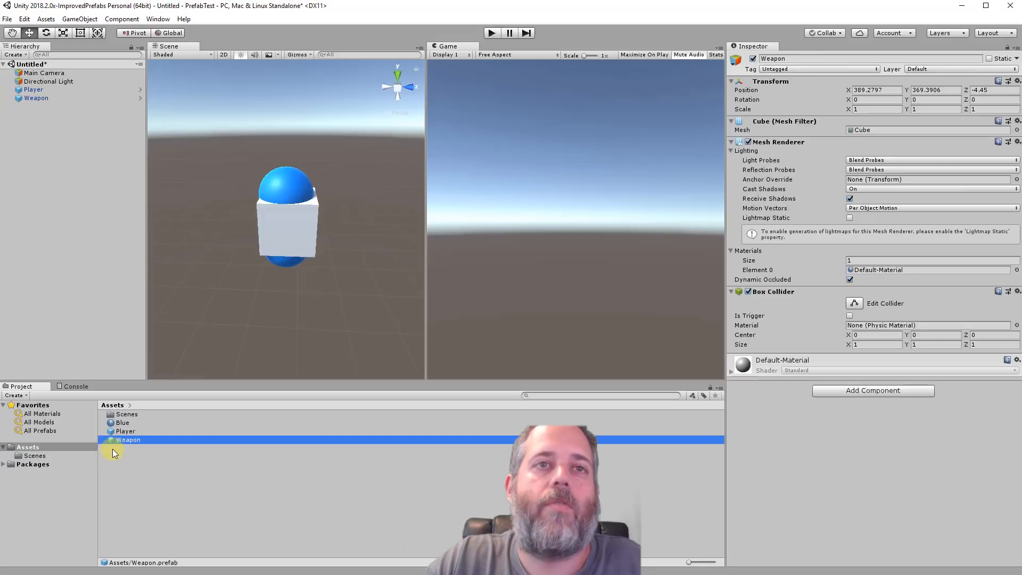
- Open the Weapon prefab in Prefab Mode and scale its cube to about 0.26 in X and 0.24 in Y
double_click(117, 440)
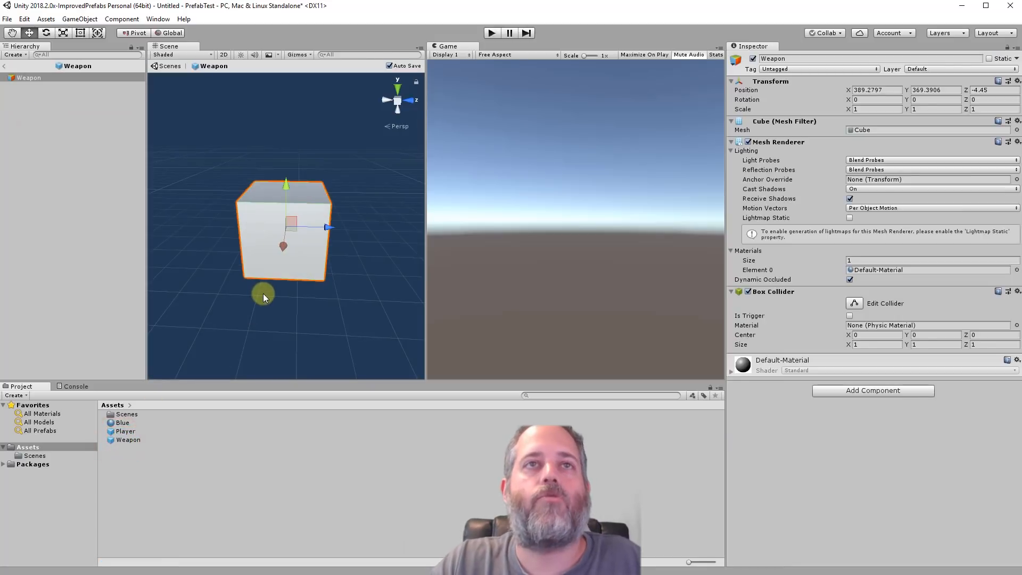
alt+drag(262, 293, 218, 226)
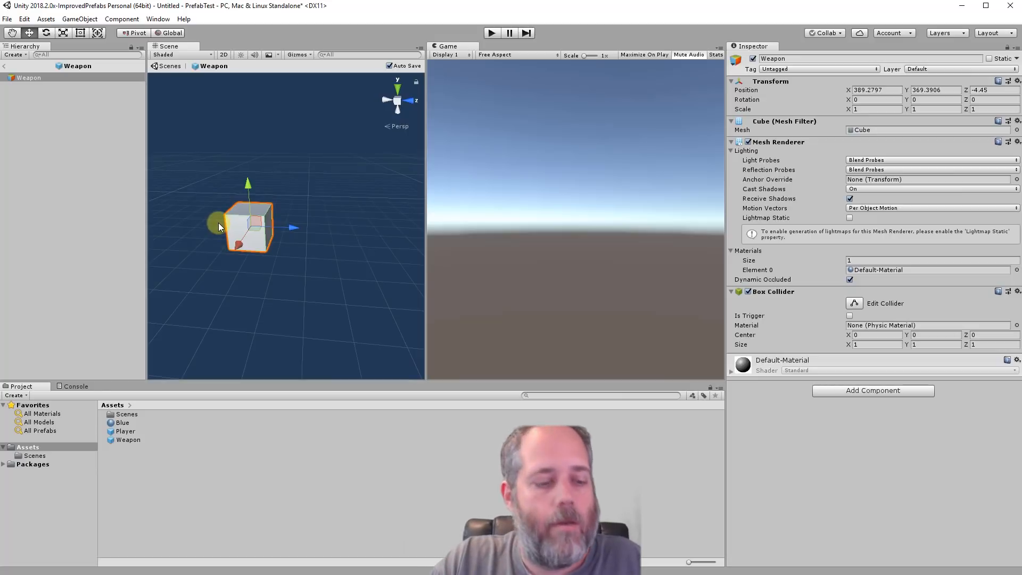
key(e)
key(r)
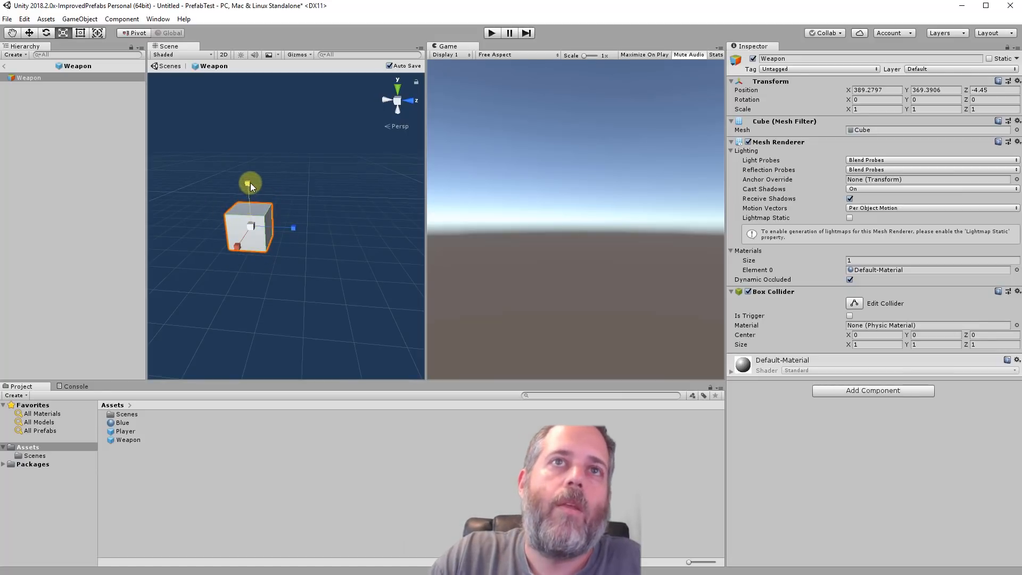
drag(250, 183, 249, 213)
drag(236, 247, 244, 241)
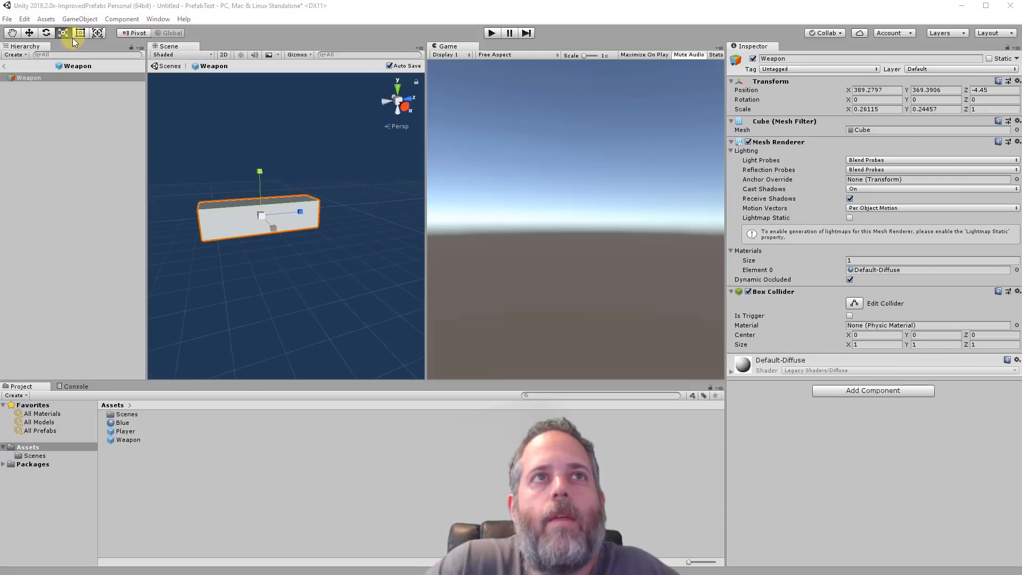
- Add a child cube to Weapon and move it below the rear end, to about Y -0.85 and Z -0.37
right_click(32, 75)
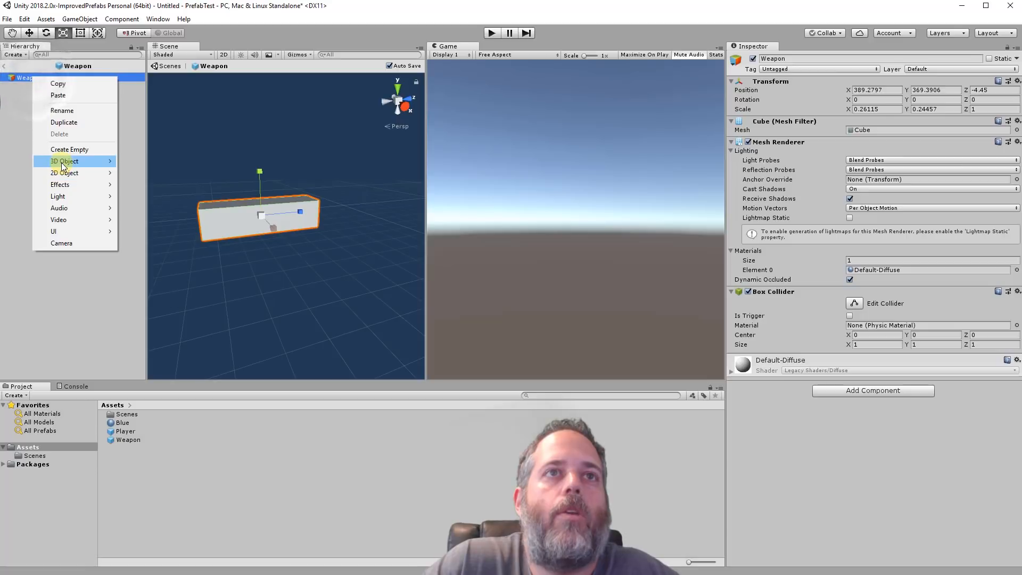
click(61, 162)
click(171, 162)
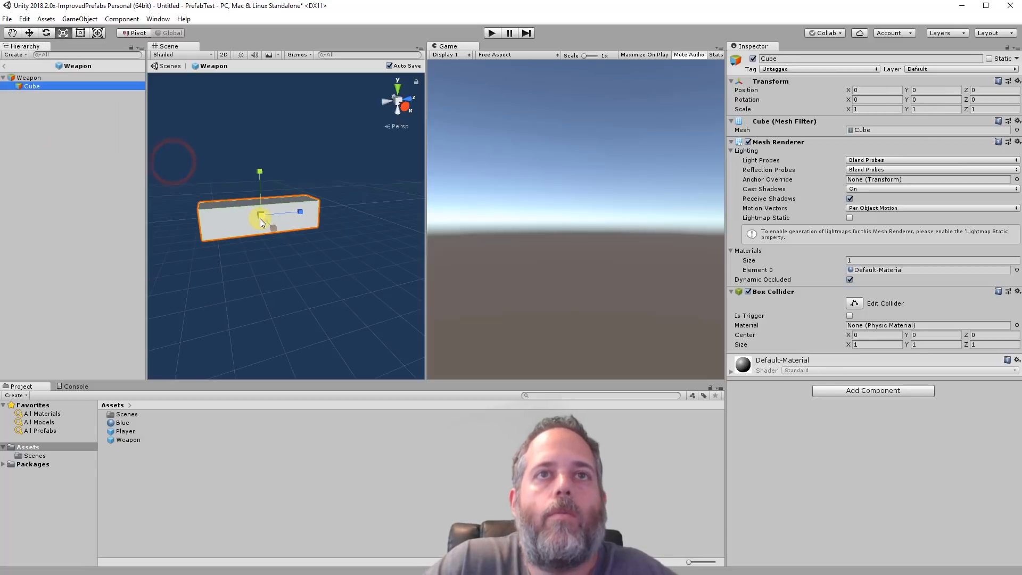
key(w)
drag(260, 212, 226, 257)
- Scale the child cube to about 0.12 in Z and stretch it in Y to form the weapon's grip
key(e)
key(r)
key(ctrl+z)
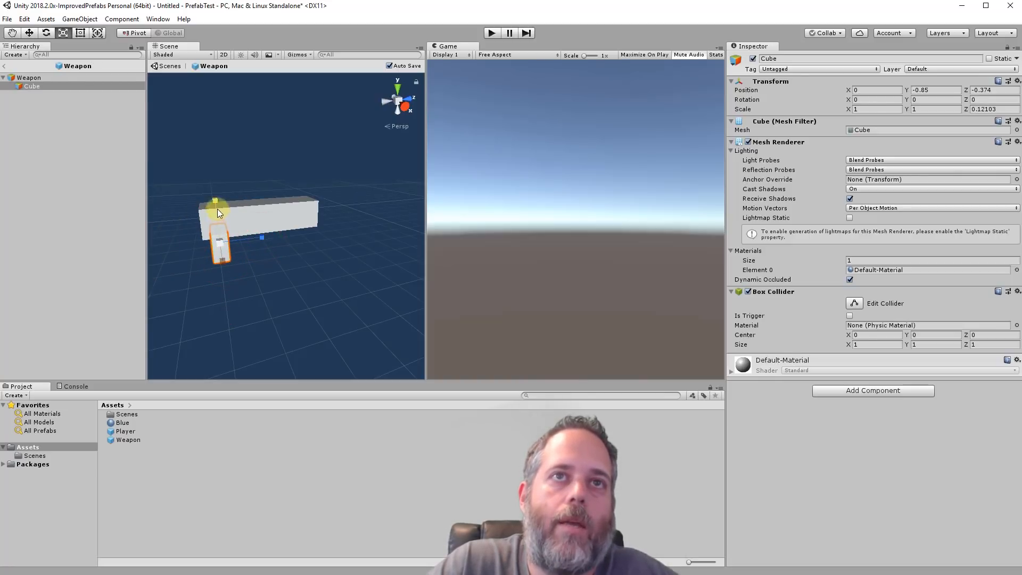
drag(215, 199, 217, 172)
alt+drag(222, 224, 271, 177)
- Create a new material named Green in the Assets folder
right_click(155, 462)
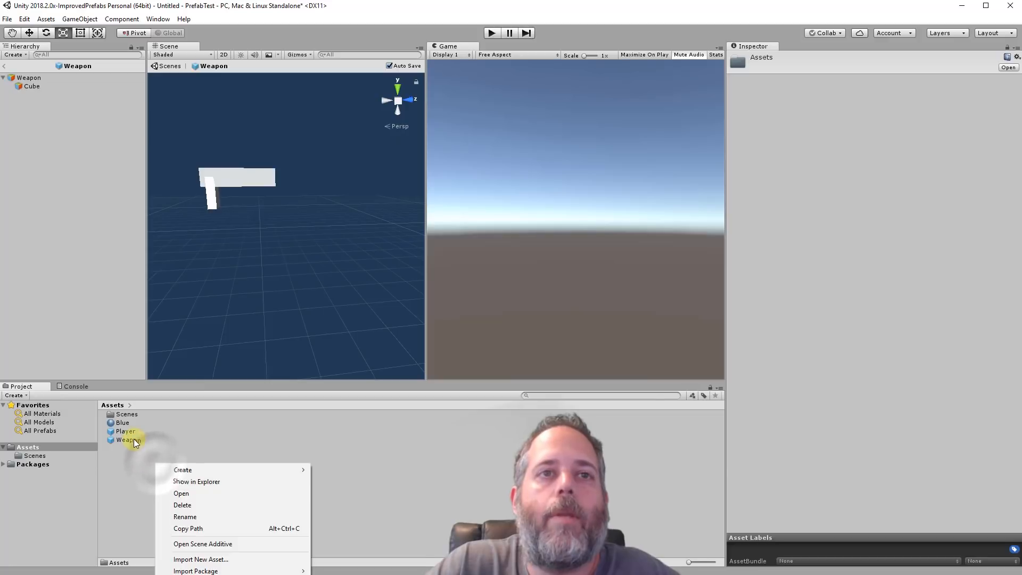
mouse_move(178, 471)
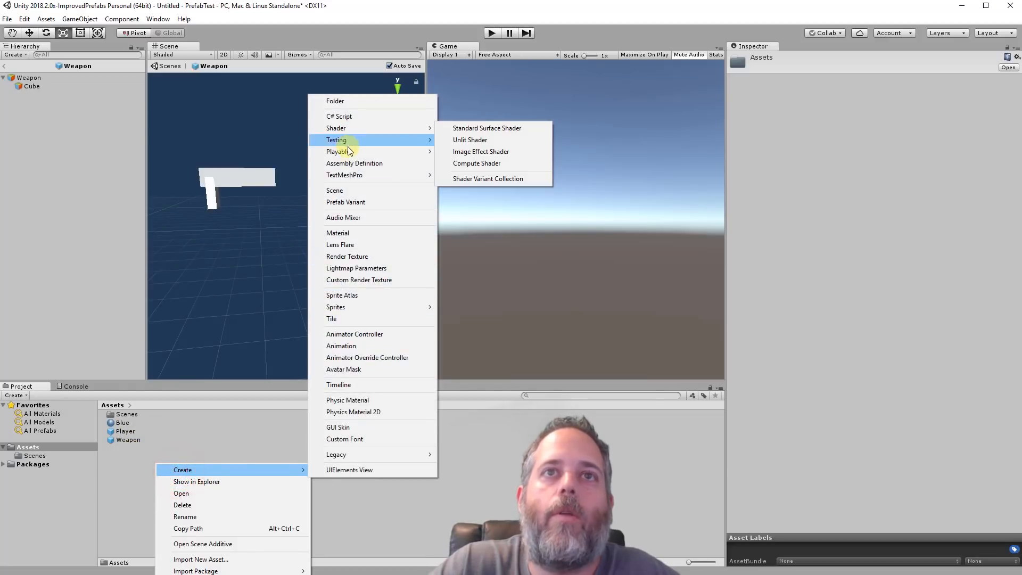
click(350, 234)
text(Green)
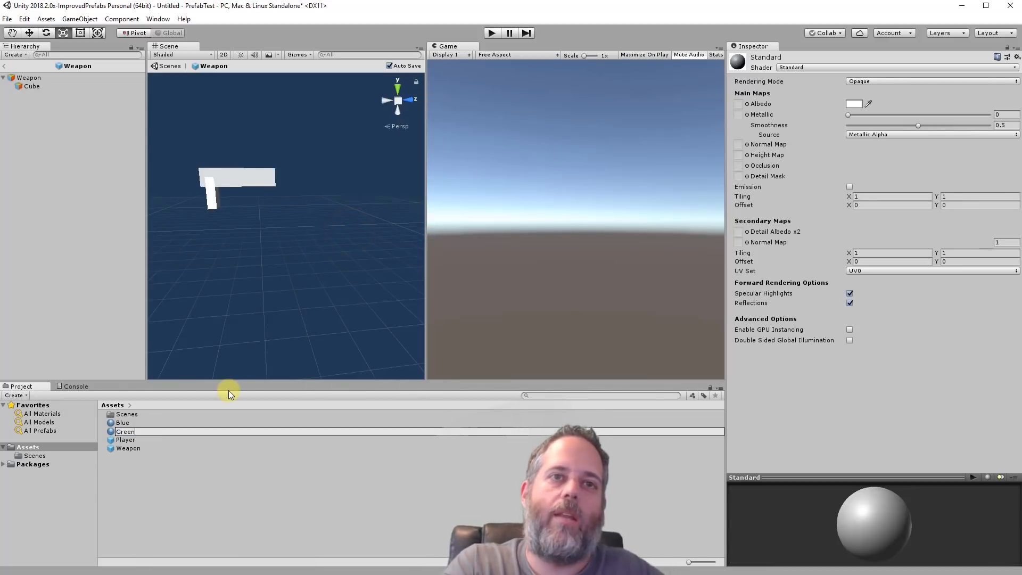
key(Return)
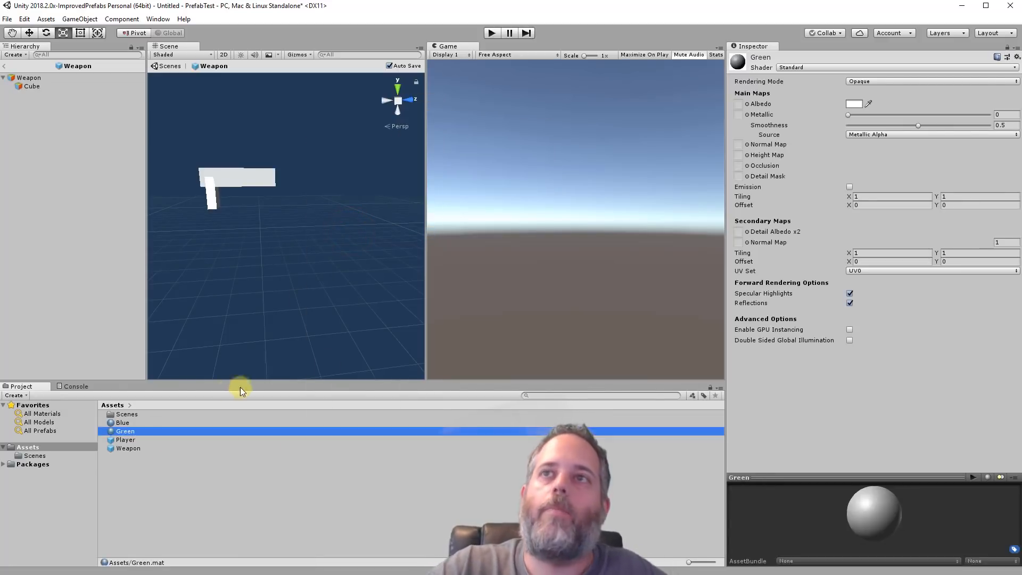
- Set the Green material's albedo to bright green, 36FF00
click(853, 104)
click(602, 242)
drag(613, 282, 700, 242)
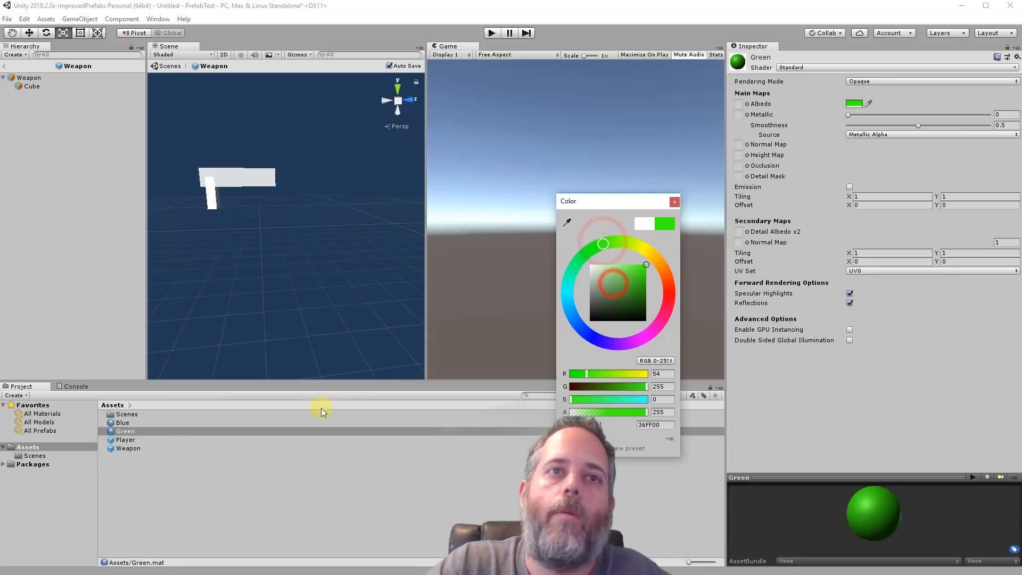
- Apply the Green material to both the barrel and the grip of the Weapon prefab and return to the scene
click(133, 430)
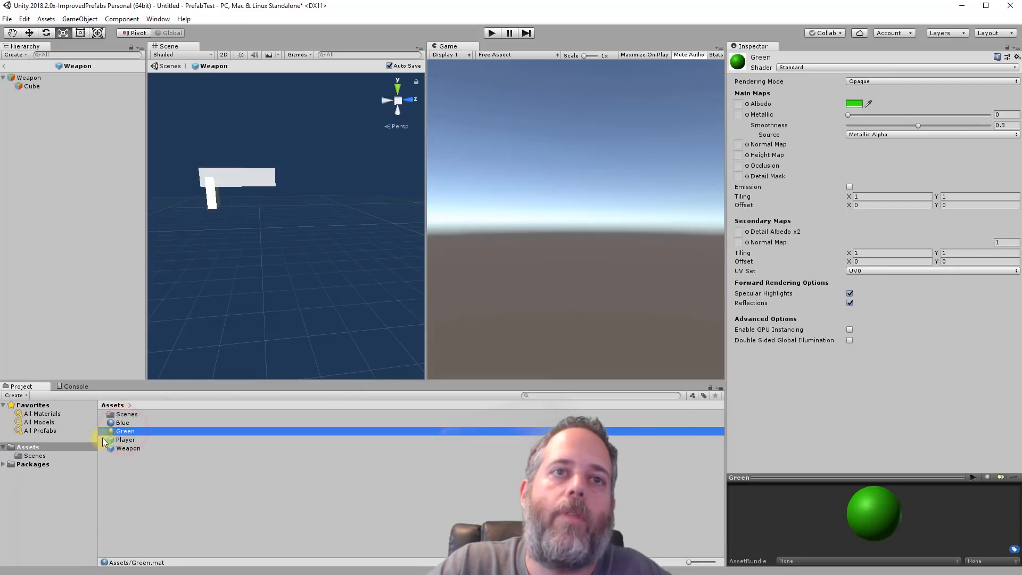
drag(115, 435, 226, 171)
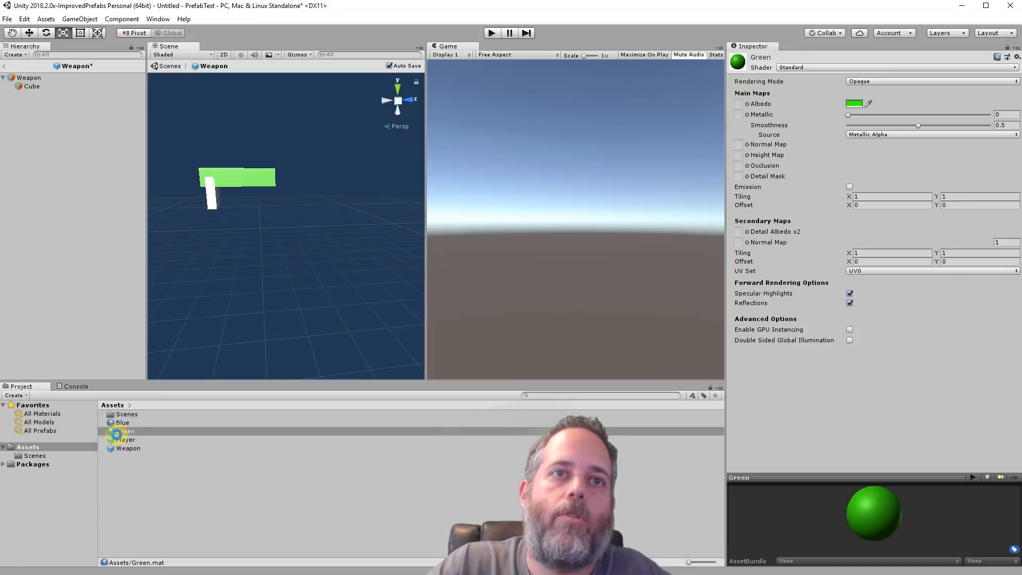
drag(119, 436, 218, 205)
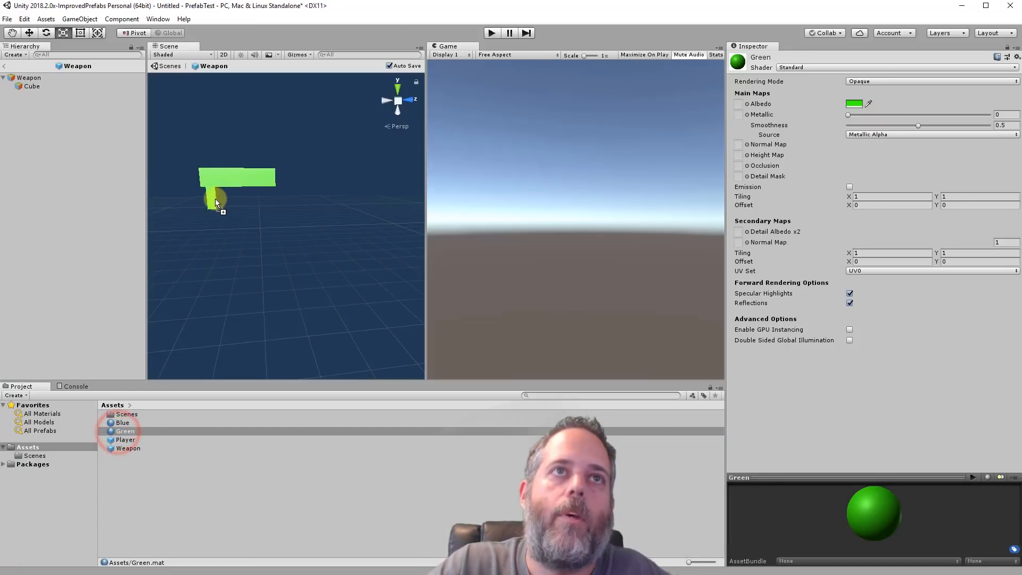
click(4, 68)
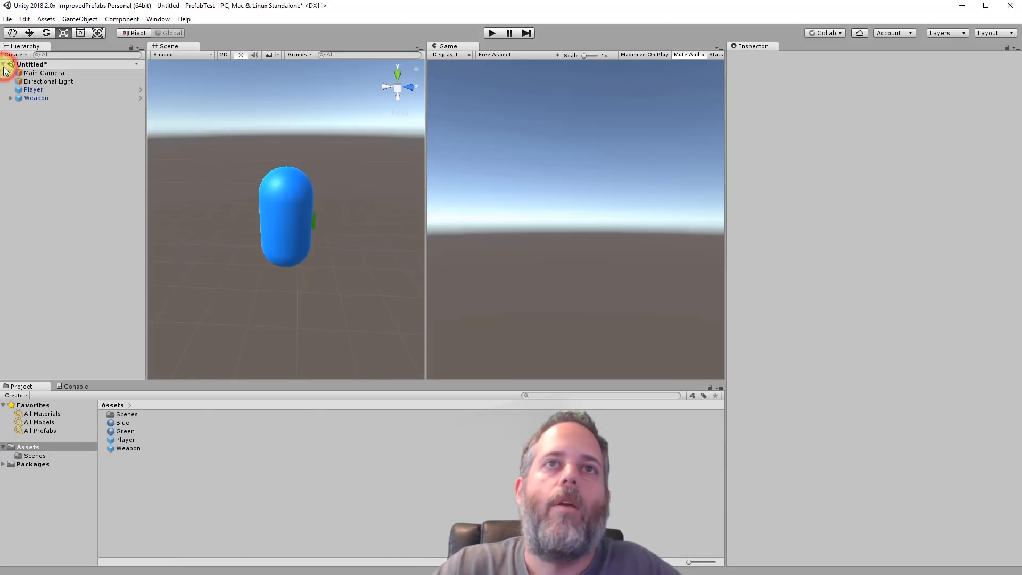
- Move the Weapon out in front of the Player to about -3.31 in Z and make it a child of Player
click(40, 98)
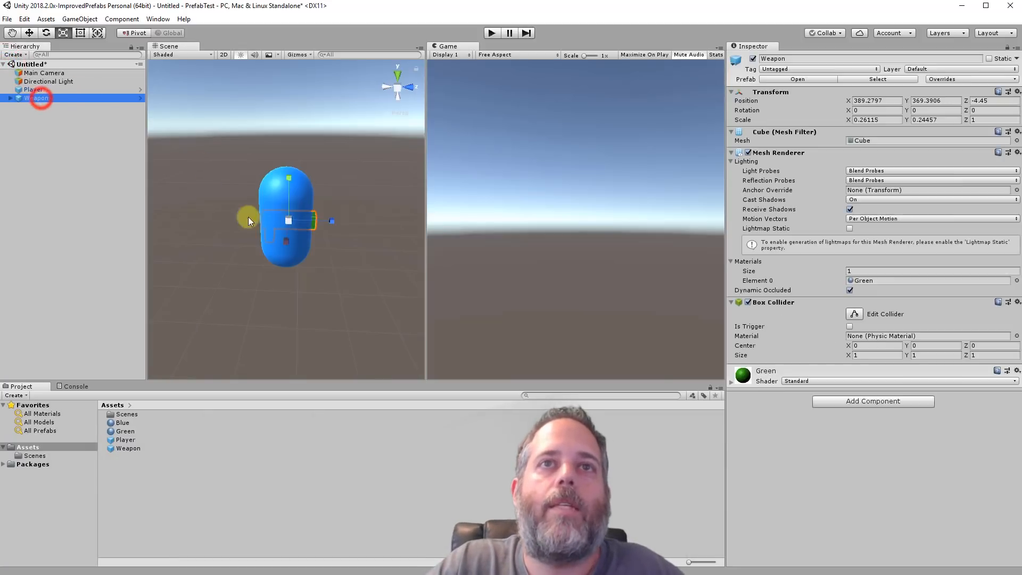
key(w)
drag(327, 222, 391, 215)
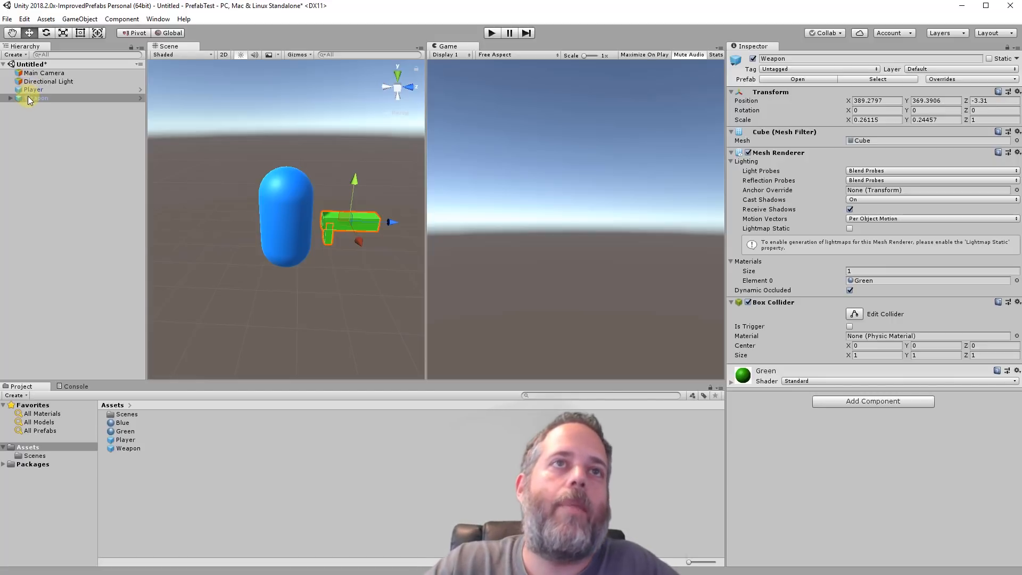
drag(29, 98, 41, 92)
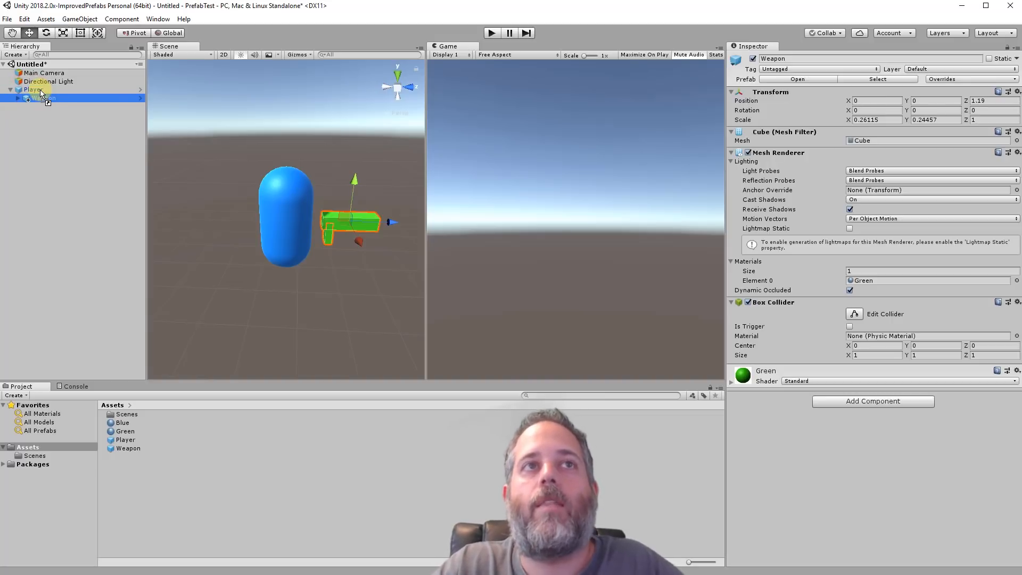
- Open the Player prefab in Prefab Mode to check whether it contains the Weapon, and return to the scene
click(39, 89)
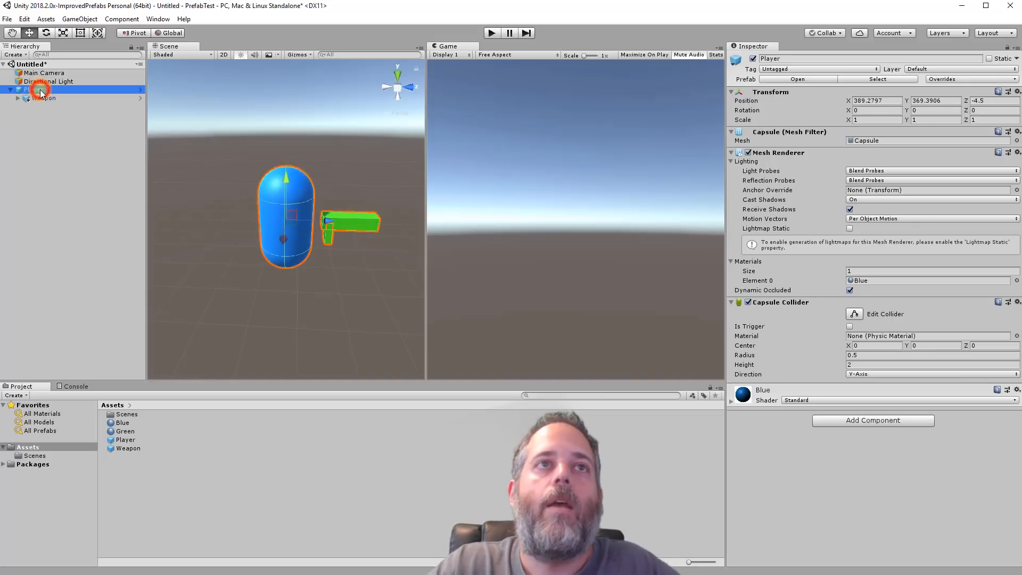
click(140, 89)
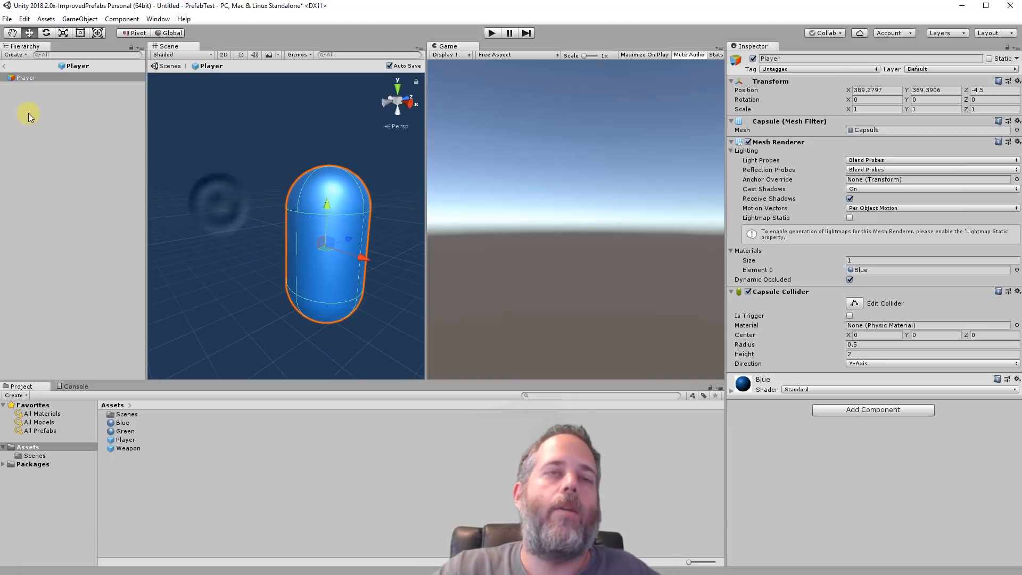
alt+drag(268, 240, 91, 245)
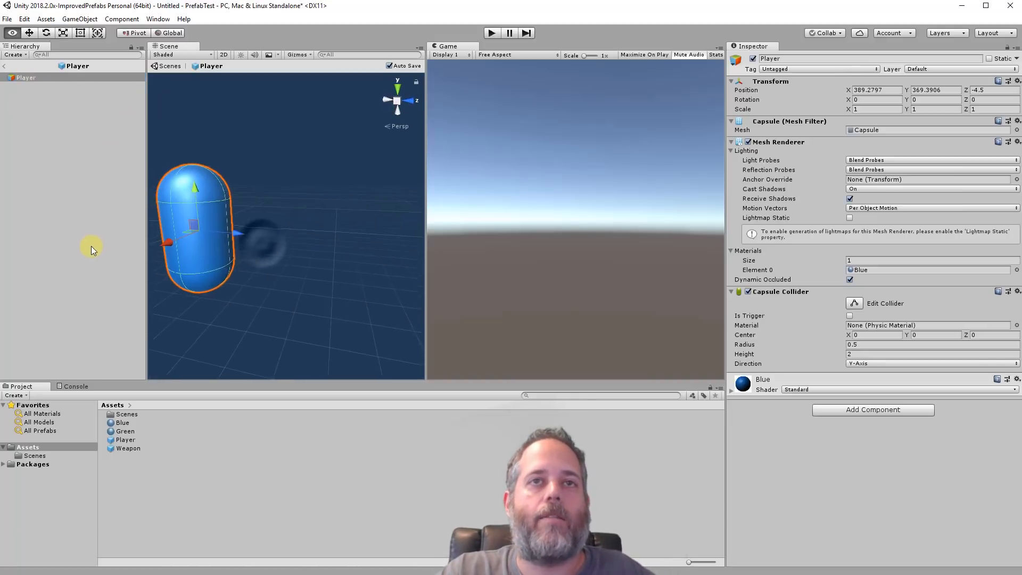
key(f)
click(5, 66)
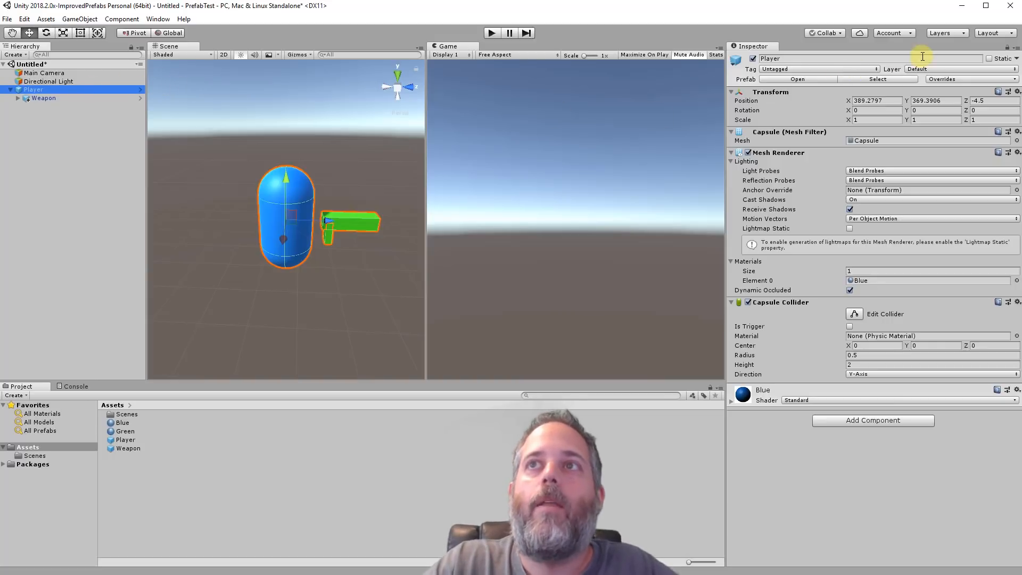
- Apply all overrides on the Player instance, including the added Weapon, to the Player prefab
click(937, 79)
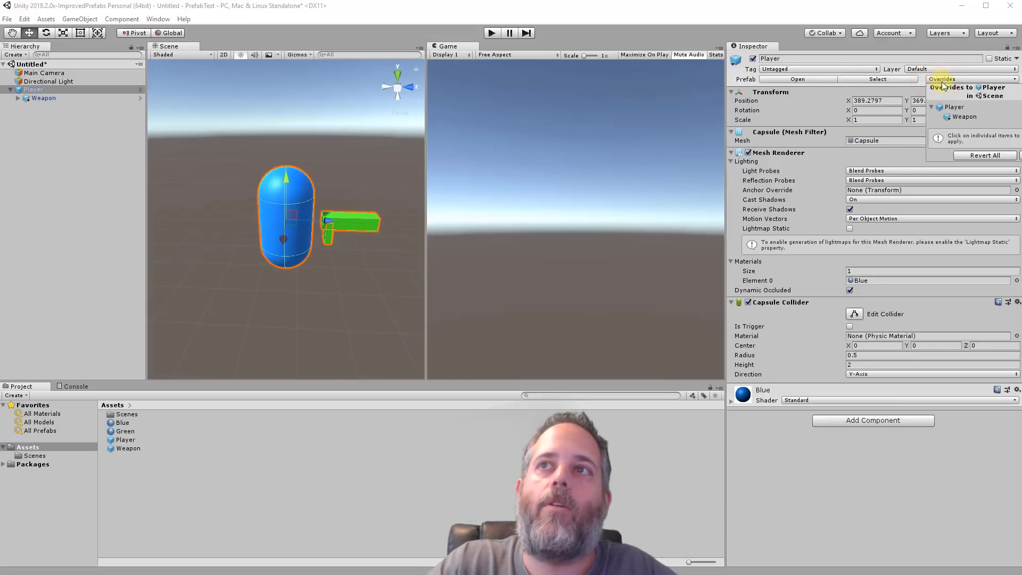
click(1017, 420)
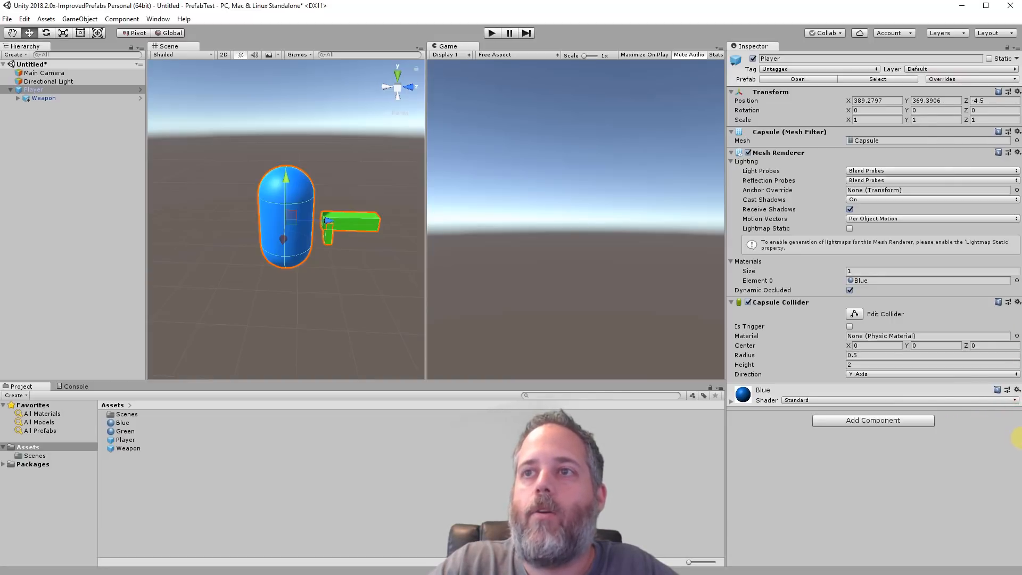
drag(1016, 439, 957, 436)
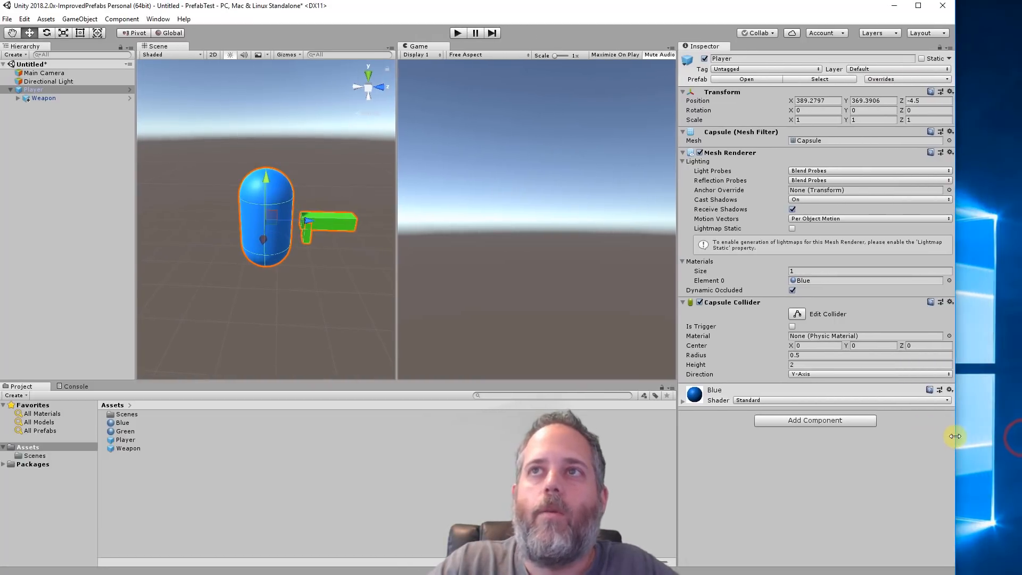
click(875, 80)
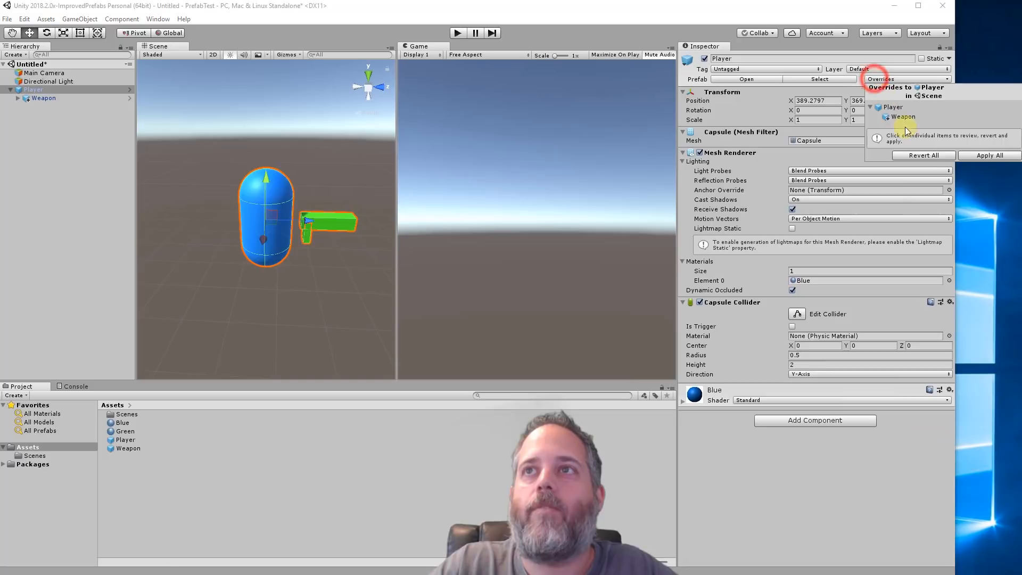
click(984, 156)
click(33, 98)
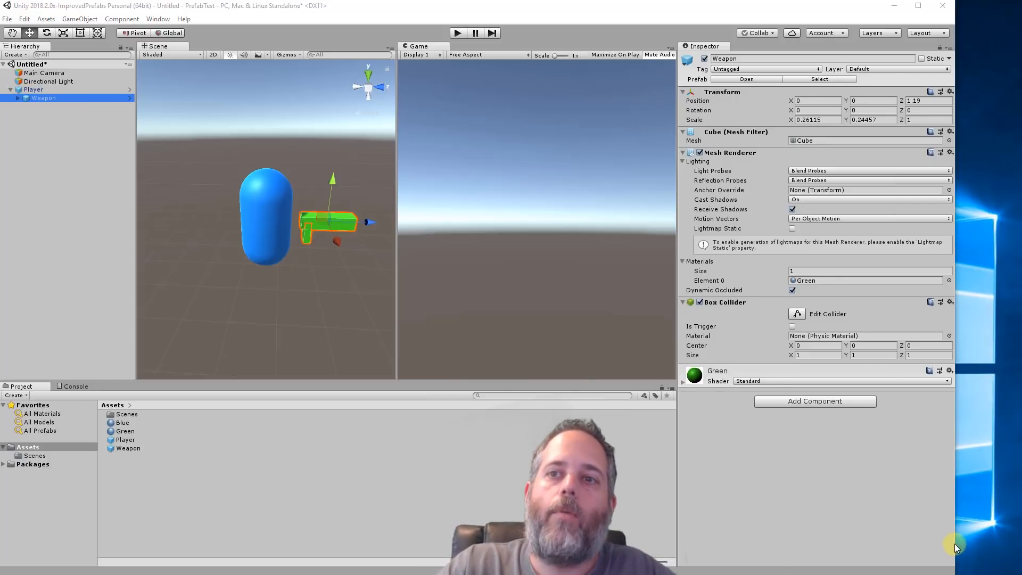
drag(954, 543, 1019, 536)
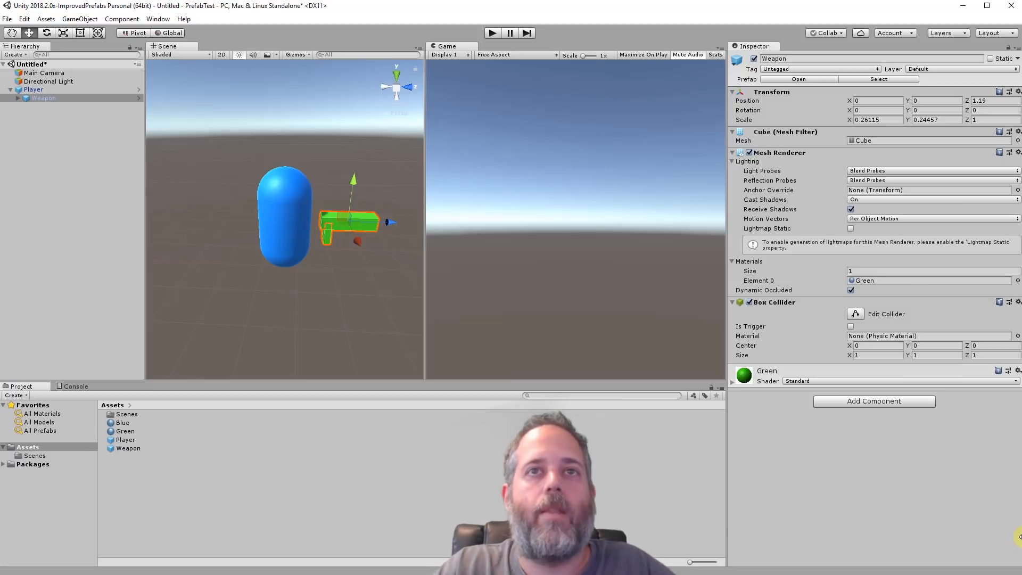
- Open the Weapon prefab in Prefab Mode and add a sphere as a child of Weapon
click(128, 449)
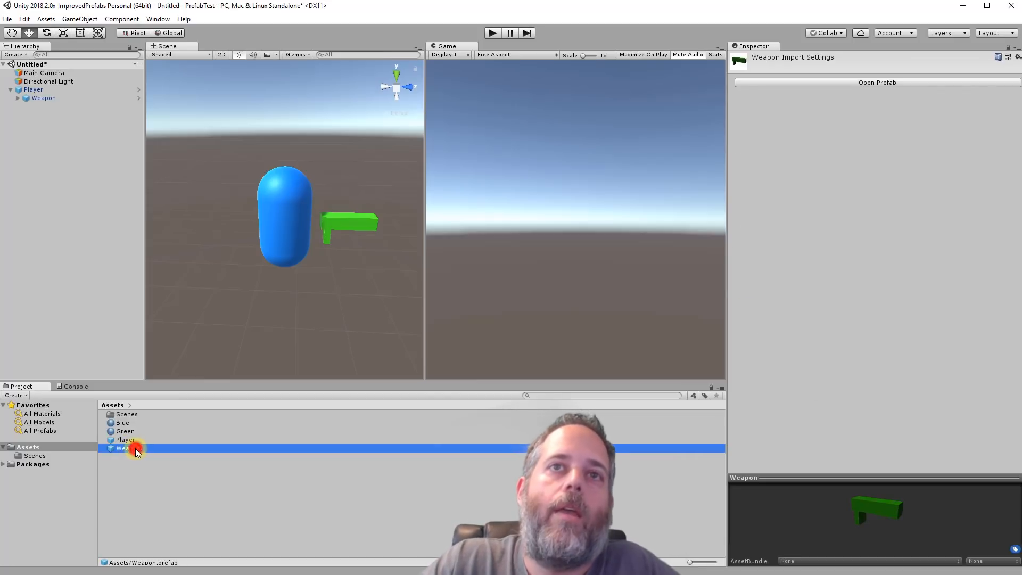
double_click(128, 448)
key(alt)
scroll(226, 200, up, 3)
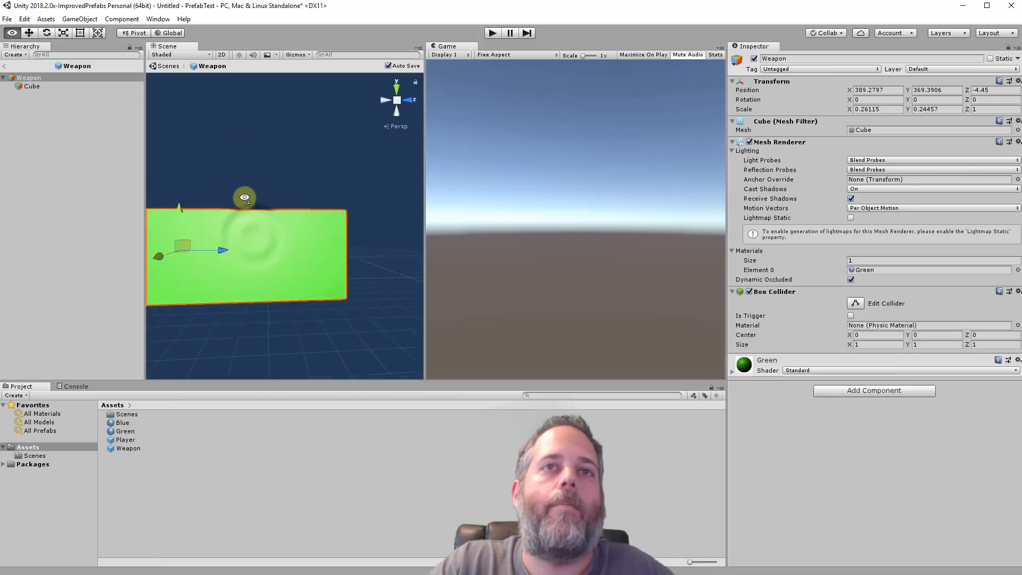
alt+drag(244, 198, 72, 223)
scroll(129, 234, down, 3)
alt+scroll(68, 228, up, 3)
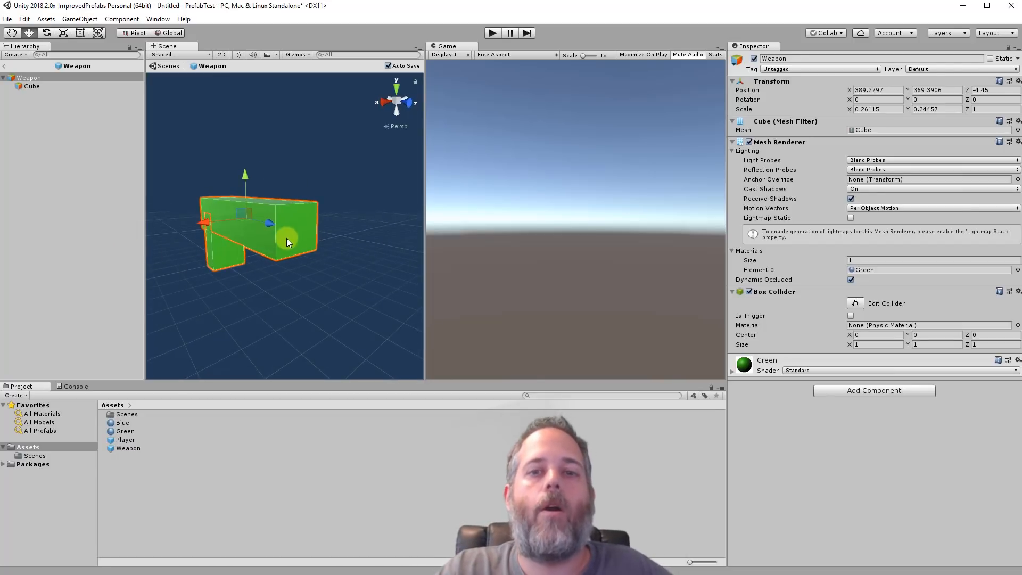
right_click(31, 79)
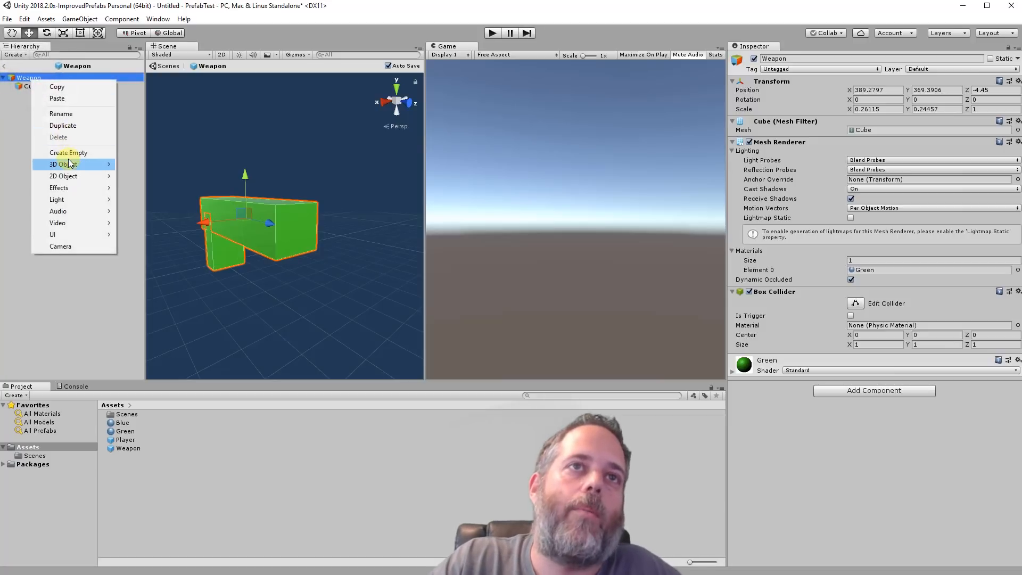
mouse_move(68, 165)
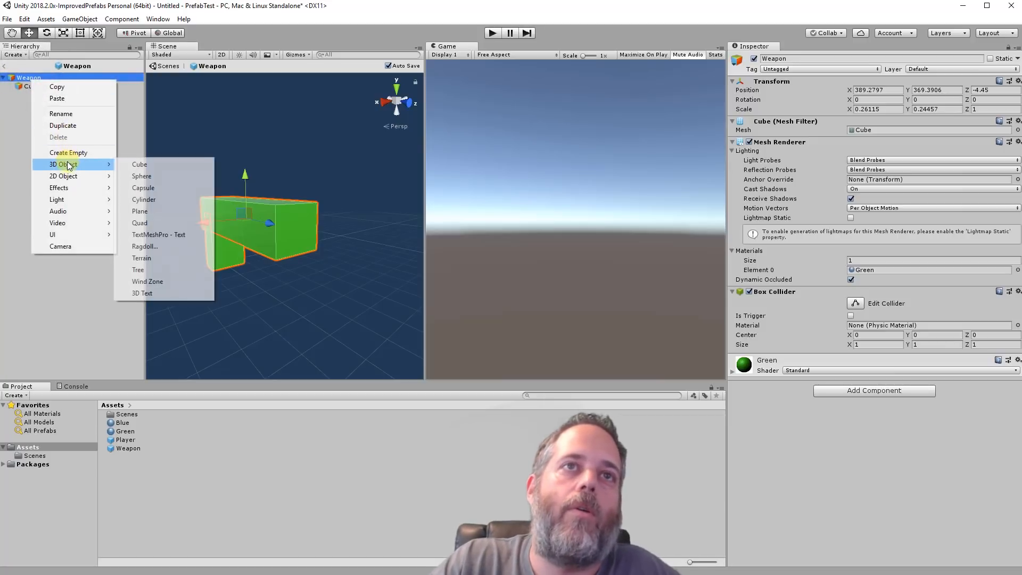
click(155, 179)
- Scale the sphere to about 0.23 in Z and place it at the barrel's front end, at about 0.515 in Z
drag(268, 225, 298, 233)
key(e)
key(r)
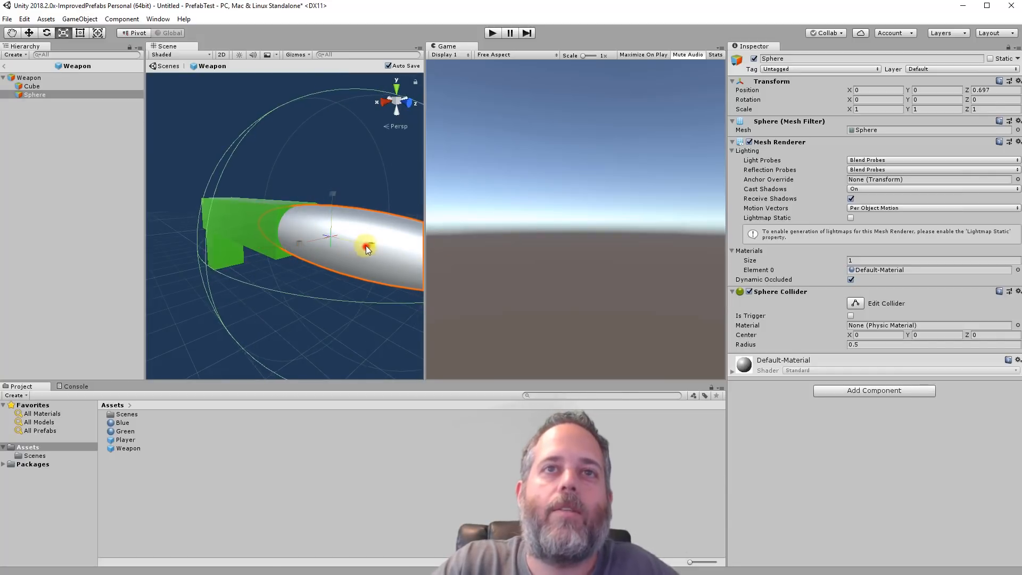
drag(366, 245, 352, 244)
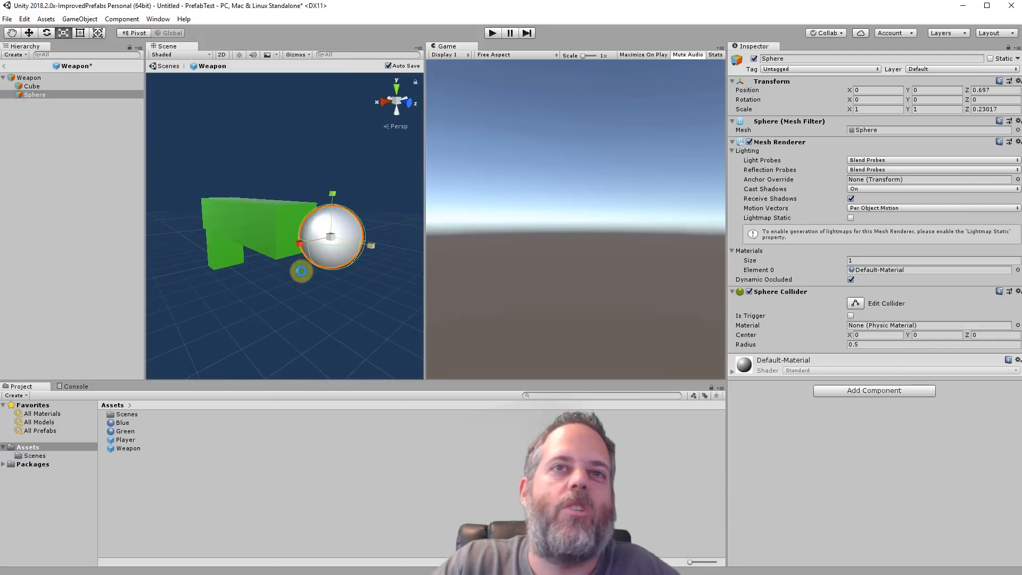
alt+drag(302, 272, 404, 256)
key(w)
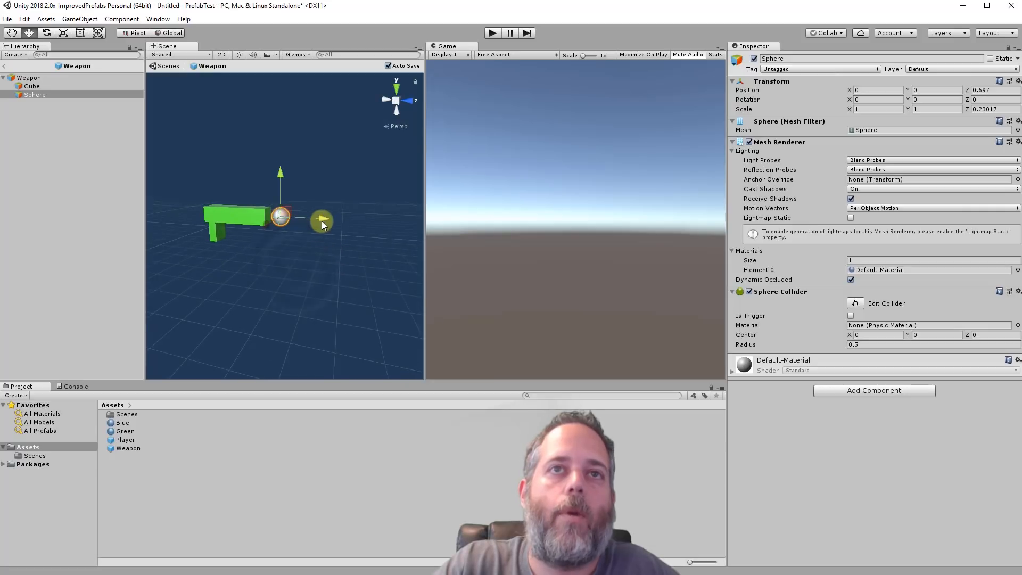
drag(321, 221, 311, 223)
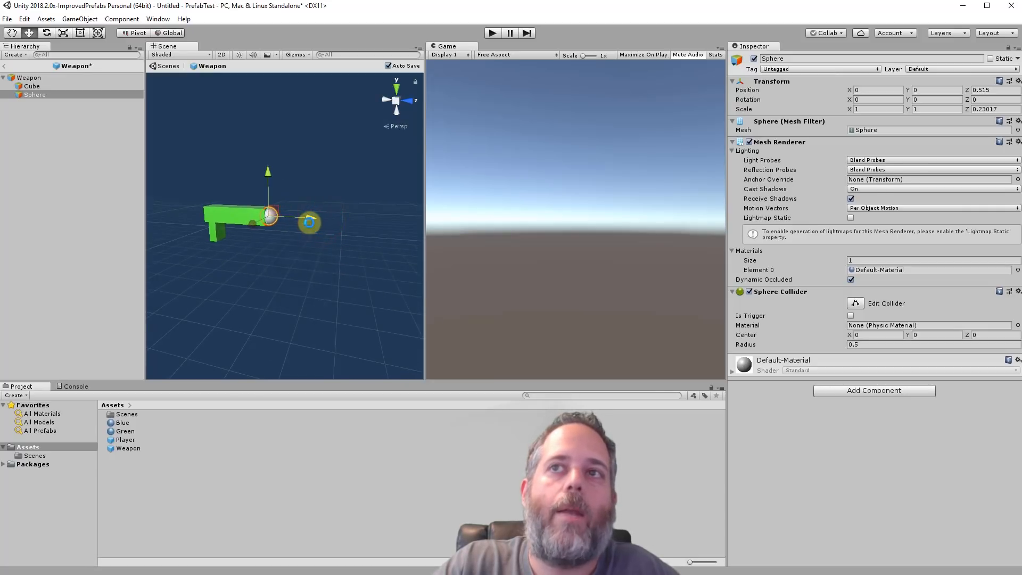
- Disable the sphere's Sphere Collider and Mesh Renderer and rename it FirePoint
click(749, 292)
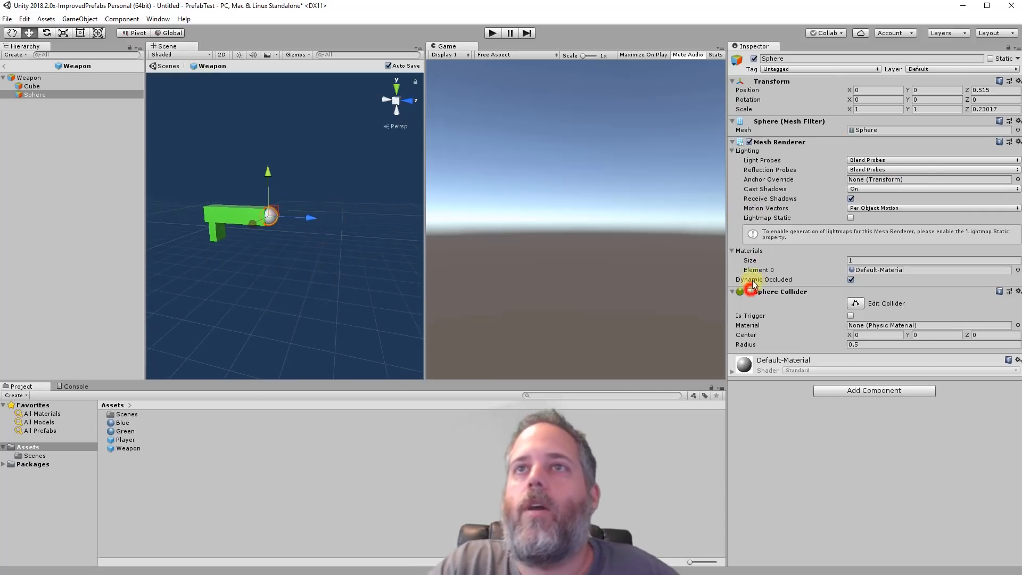
click(749, 142)
click(786, 59)
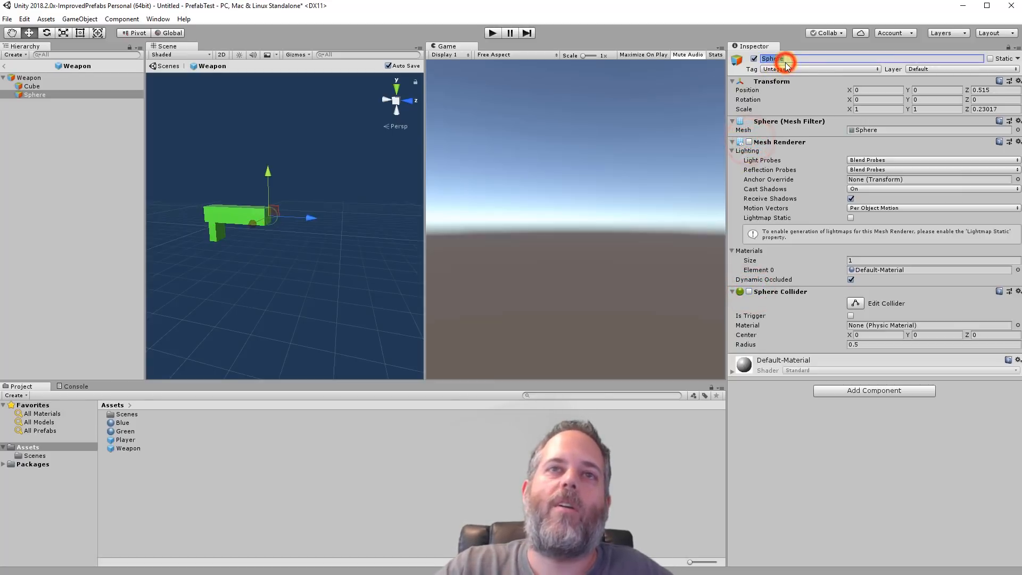
text(FirePoint)
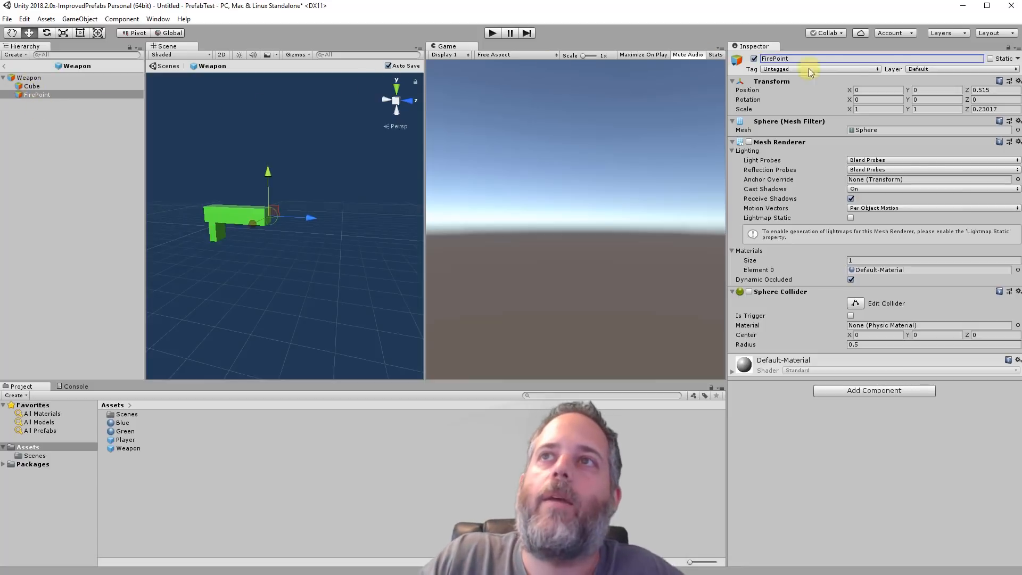
- Return to the scene and examine the FirePoint child and the nested Weapon under the Player instance
click(26, 77)
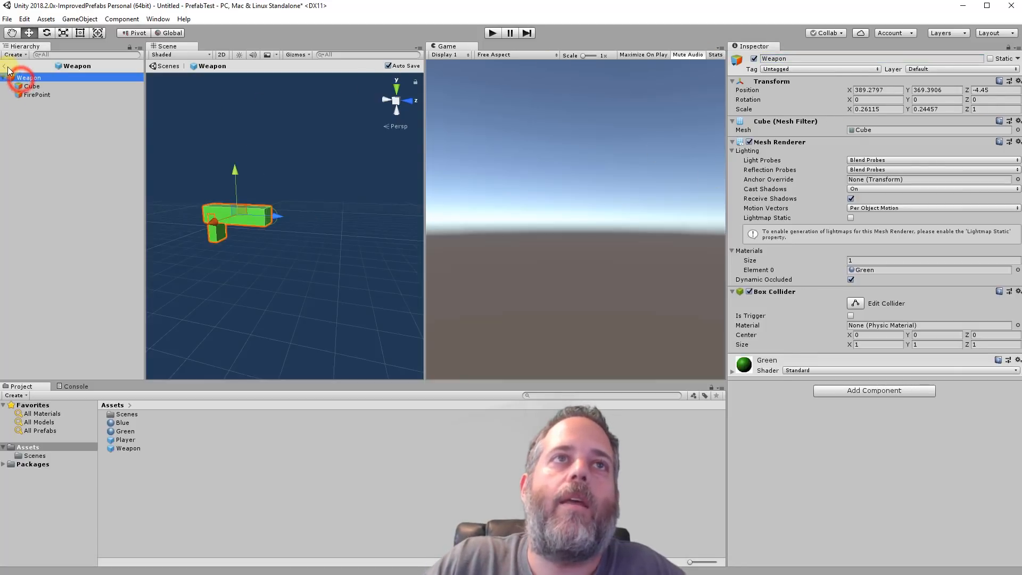
click(4, 66)
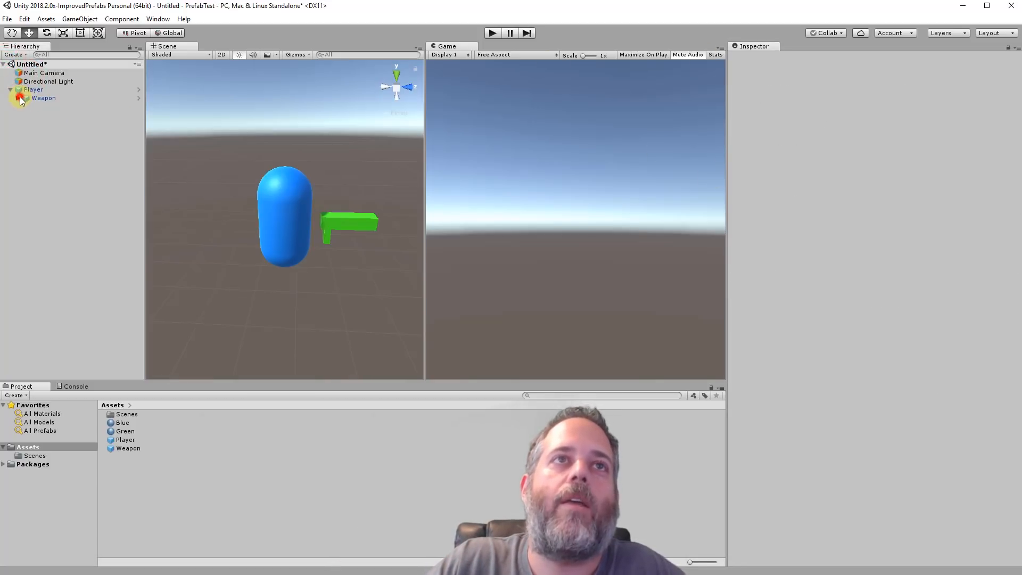
click(19, 98)
click(42, 113)
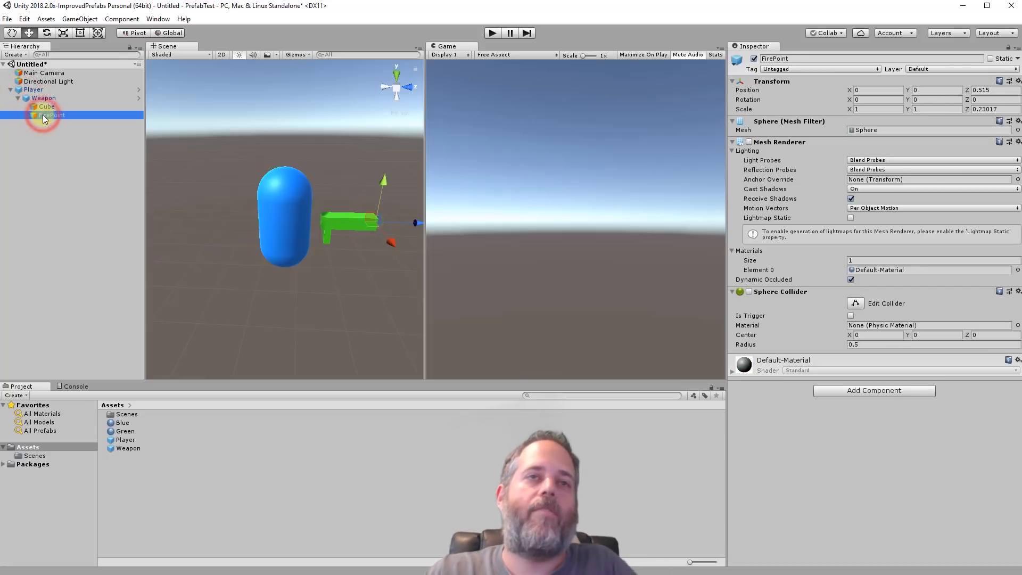
click(40, 90)
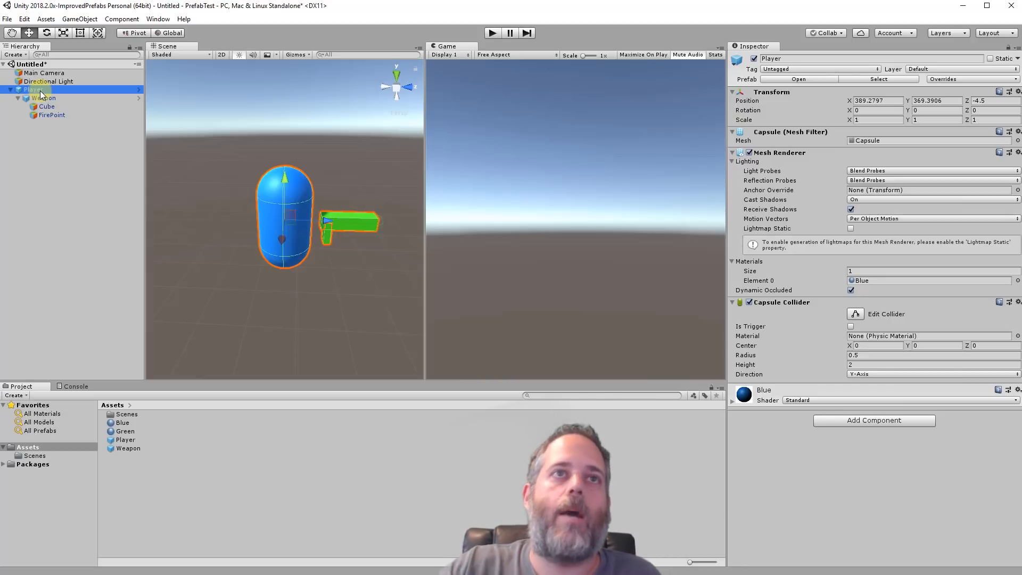
click(42, 98)
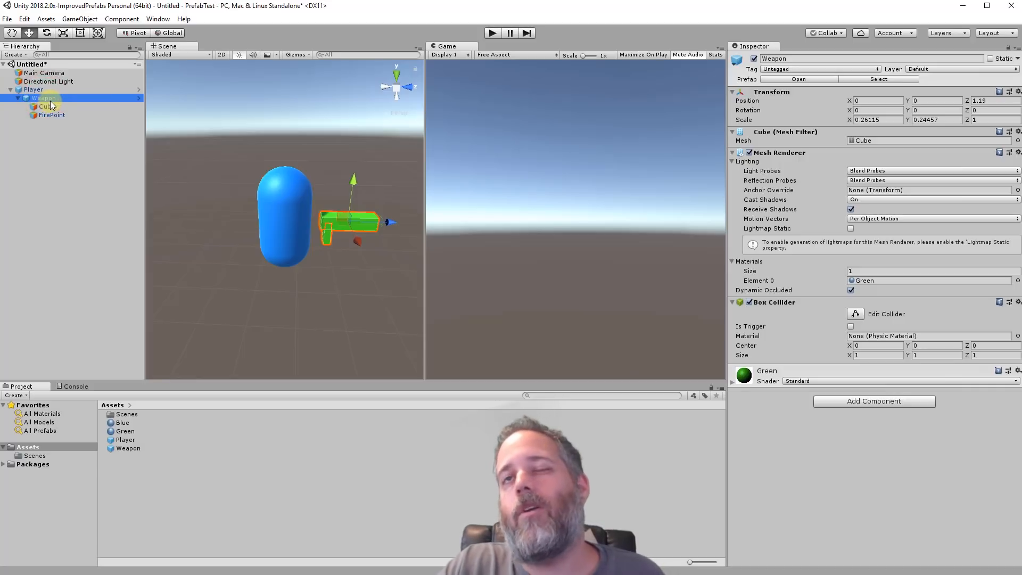
click(34, 91)
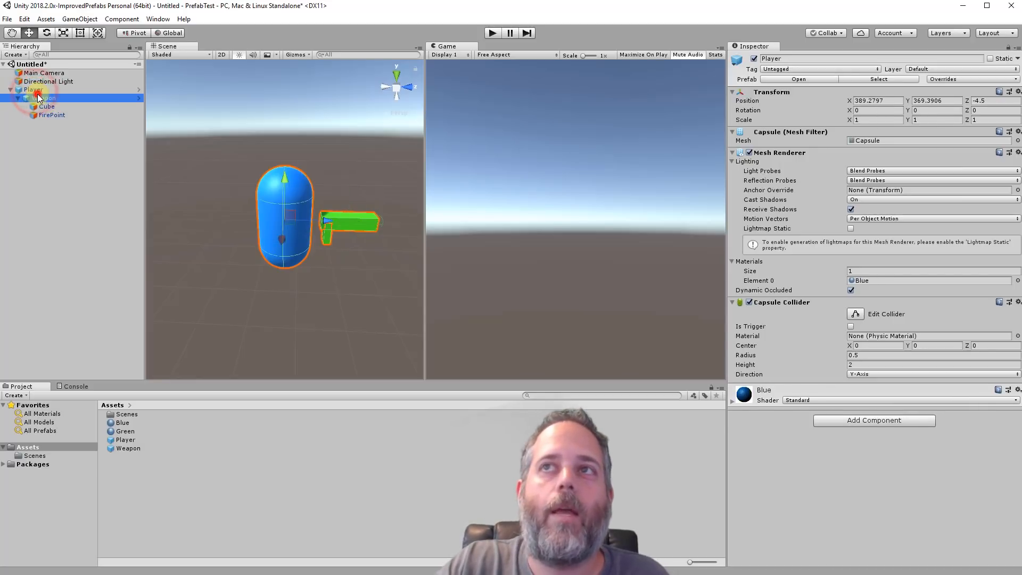
click(38, 98)
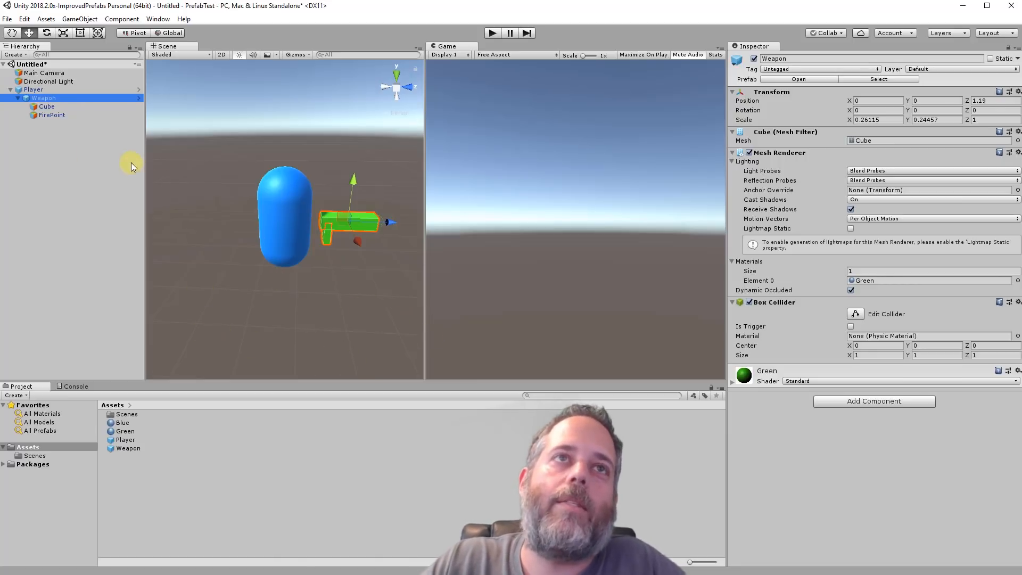
- Open the Weapon prefab in Prefab Mode and add a new script component named Weapon to its root
double_click(120, 449)
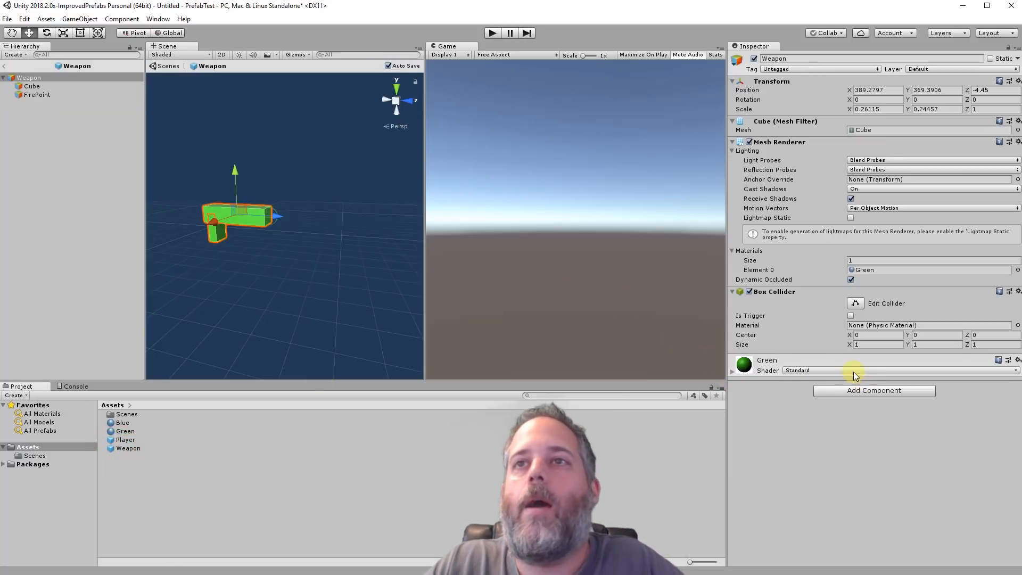
click(833, 392)
text(Weapon)
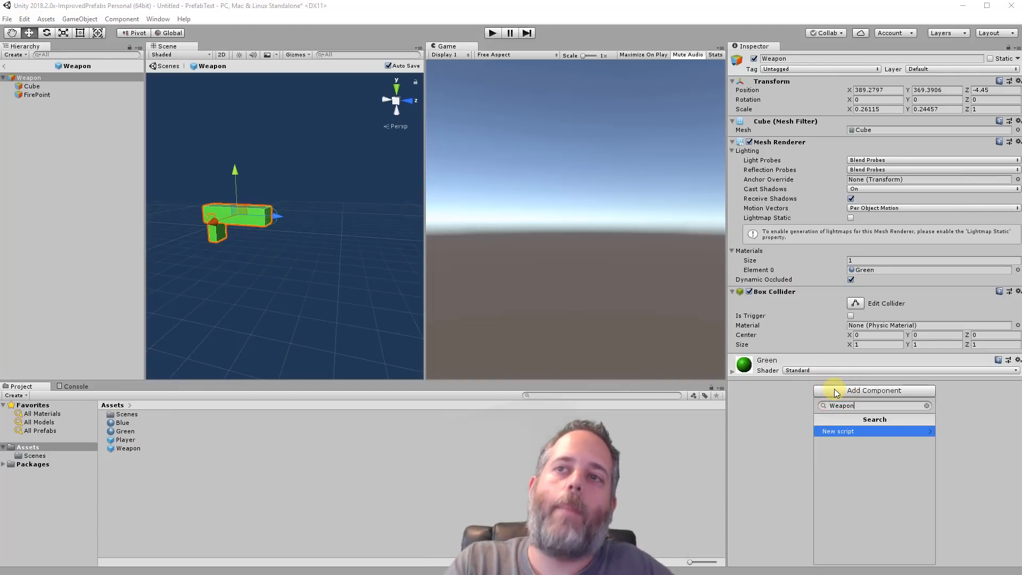
key(Return)
key(Return)
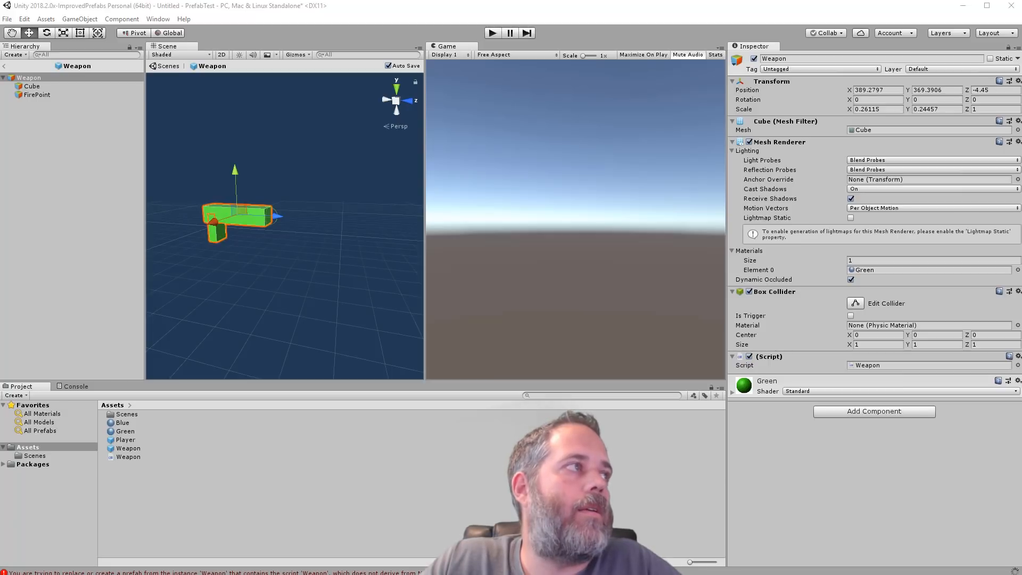
- Open the Weapon script attached to the Weapon prefab's root in Visual Studio
drag(0, 145, 295, 10)
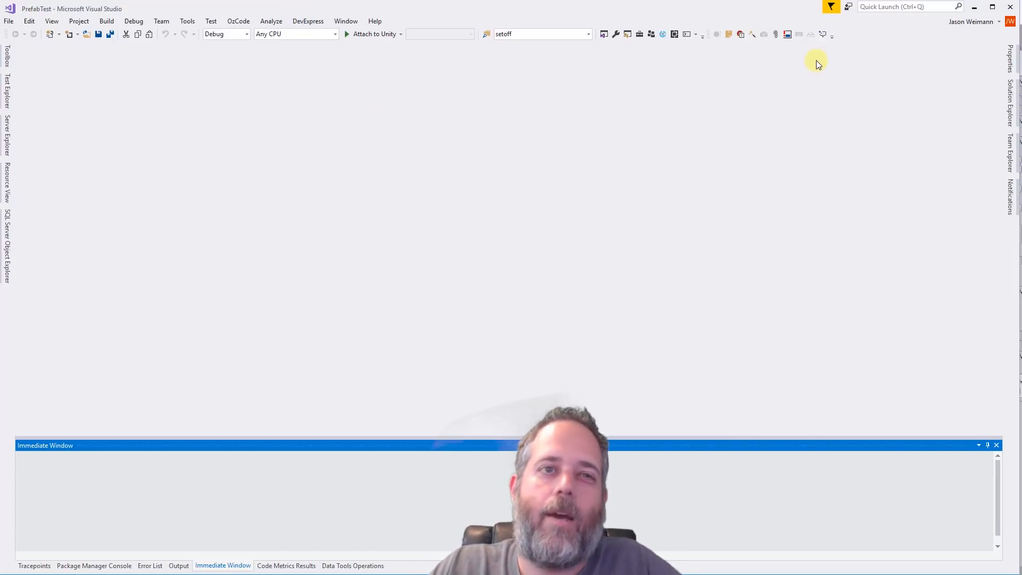
click(974, 7)
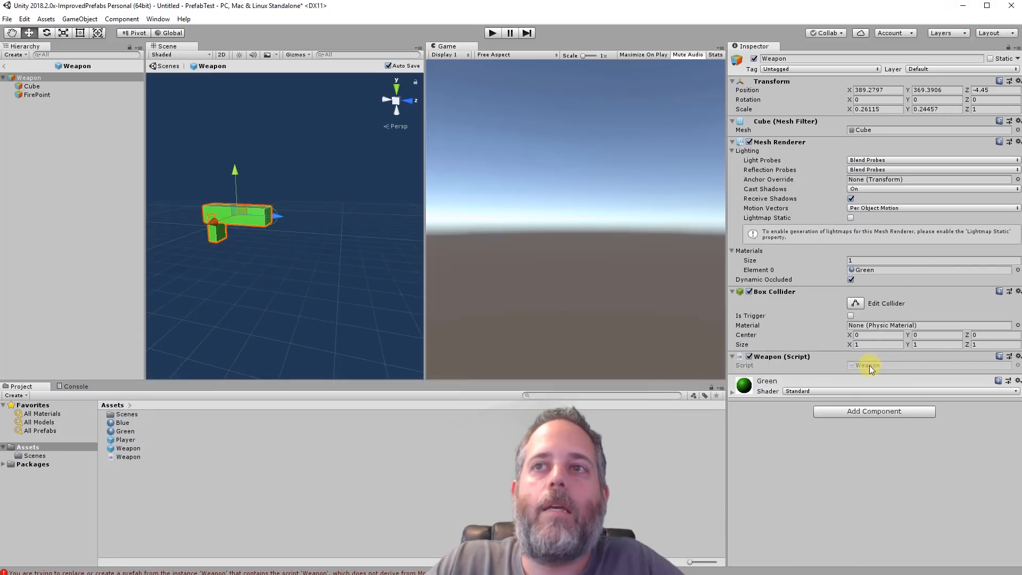
double_click(869, 365)
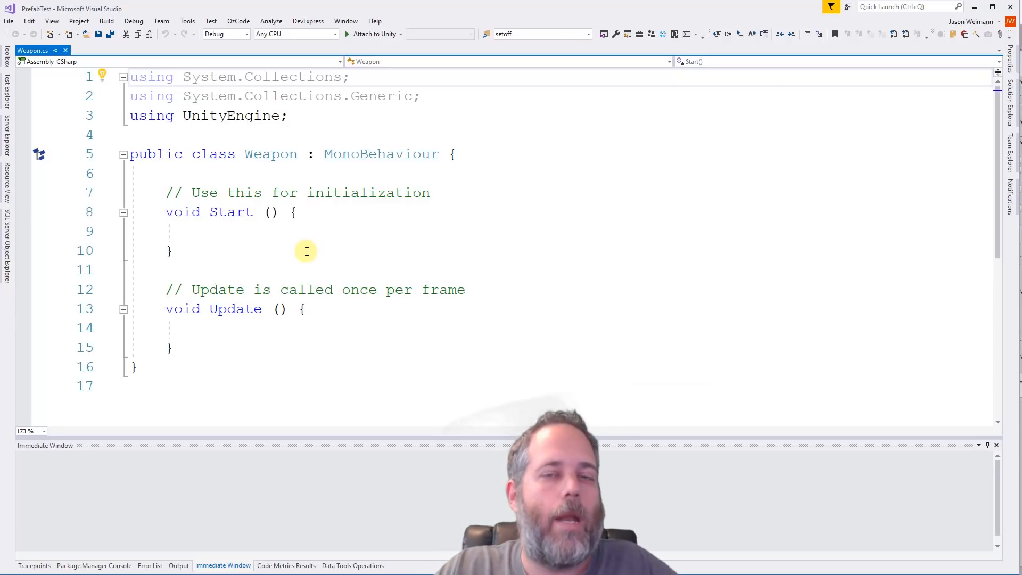
click(303, 251)
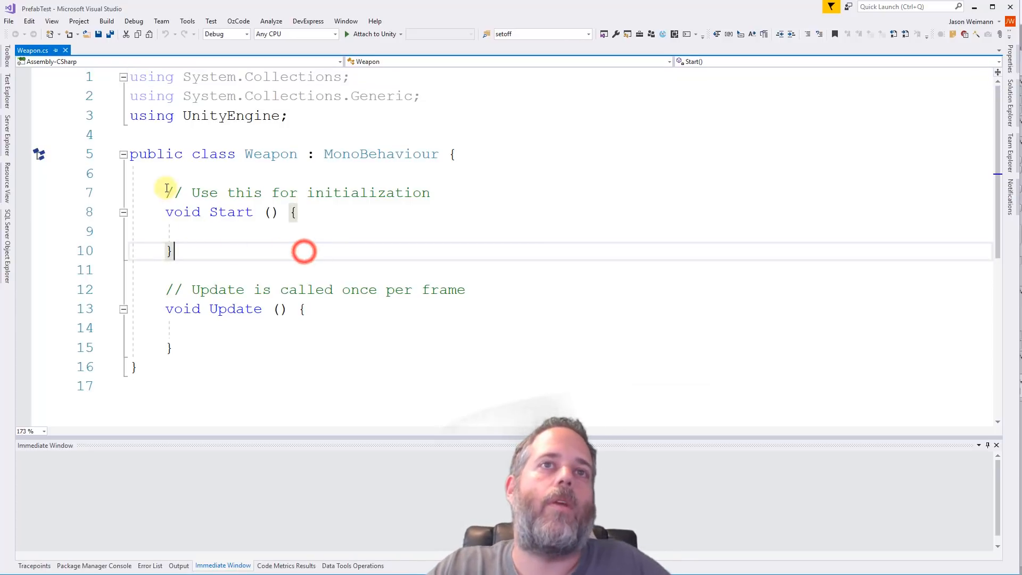
- Add a private Transform field named firePoint with the SerializeField attribute at the start of the Weapon class
click(166, 190)
key(ctrl+Return)
text([SerializeField)
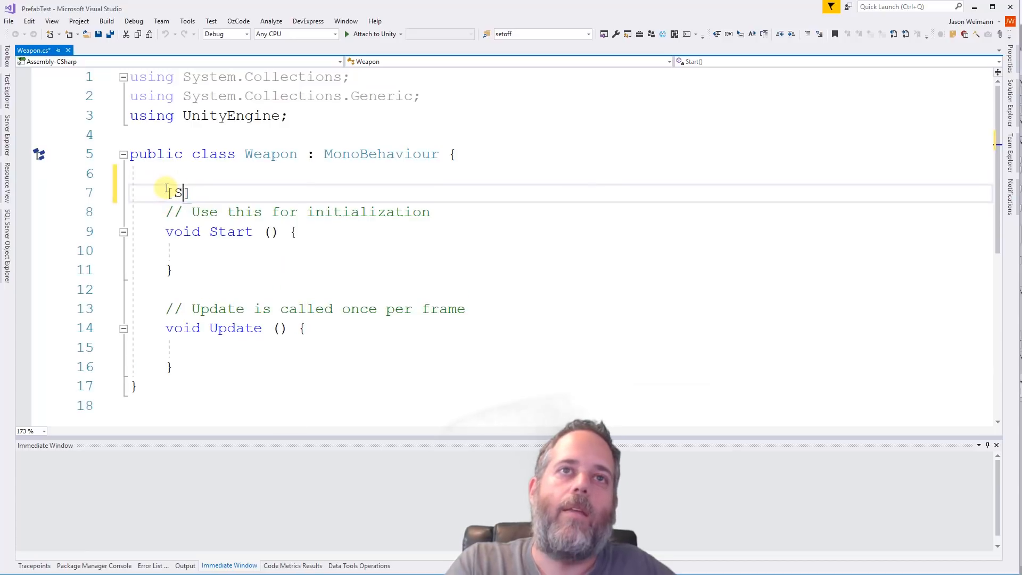
text(])
key(Return)
text(private )
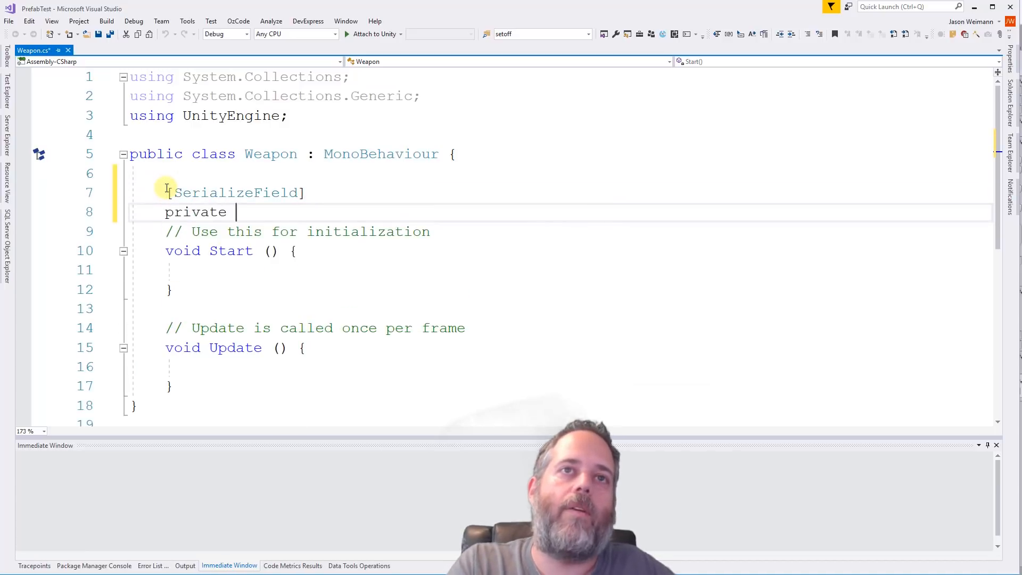
text(Transform firePoint;)
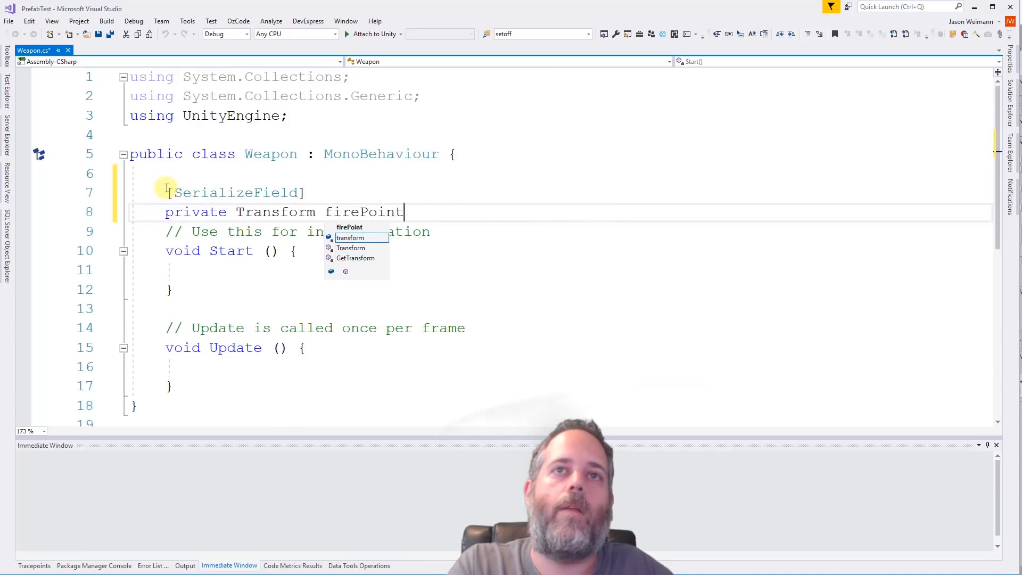
- Delete the Start and Update methods with their comments from the Weapon class and save the script
key(Down)
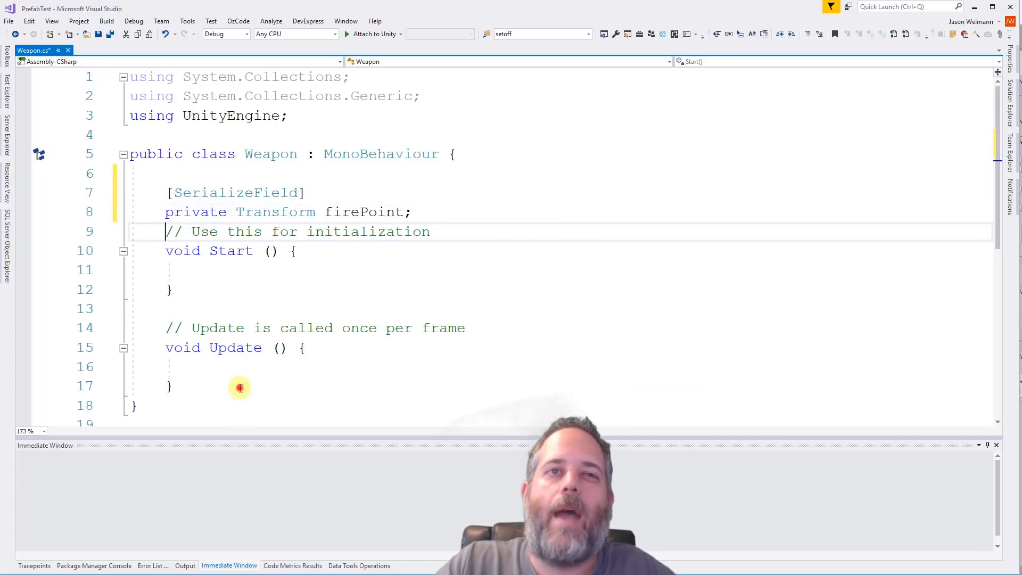
shift+click(241, 388)
key(Delete)
key(ctrl+s)
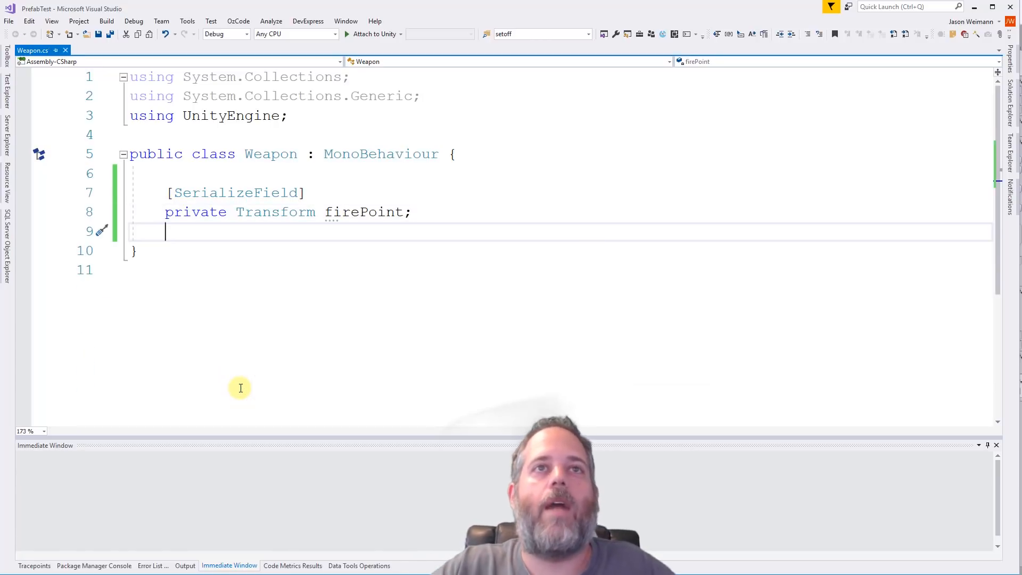
- Back in Unity, assign the FirePoint child to the Weapon script's Fire Point field and check the nested Weapon in the scene
key(alt+Tab)
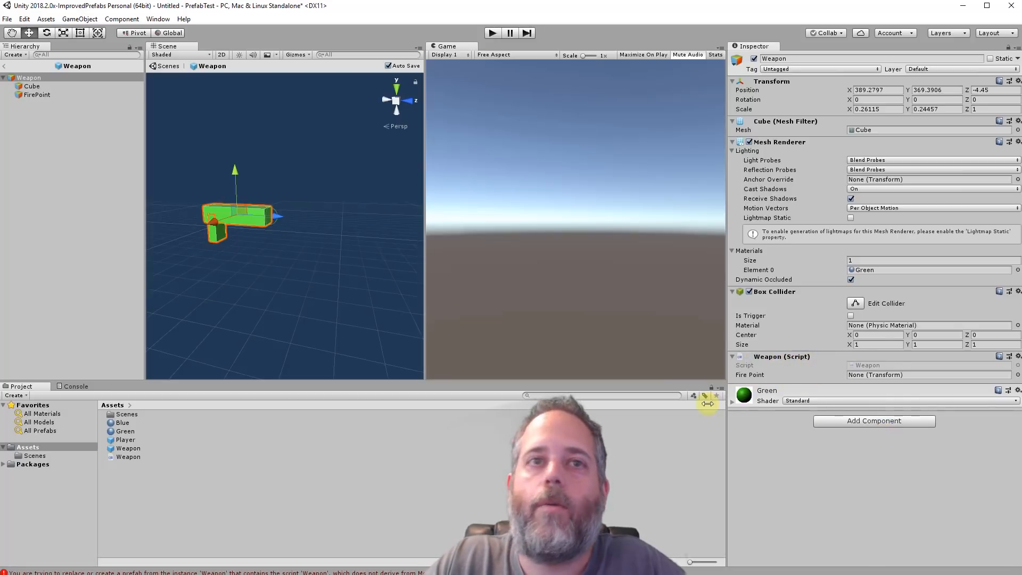
drag(28, 95, 855, 374)
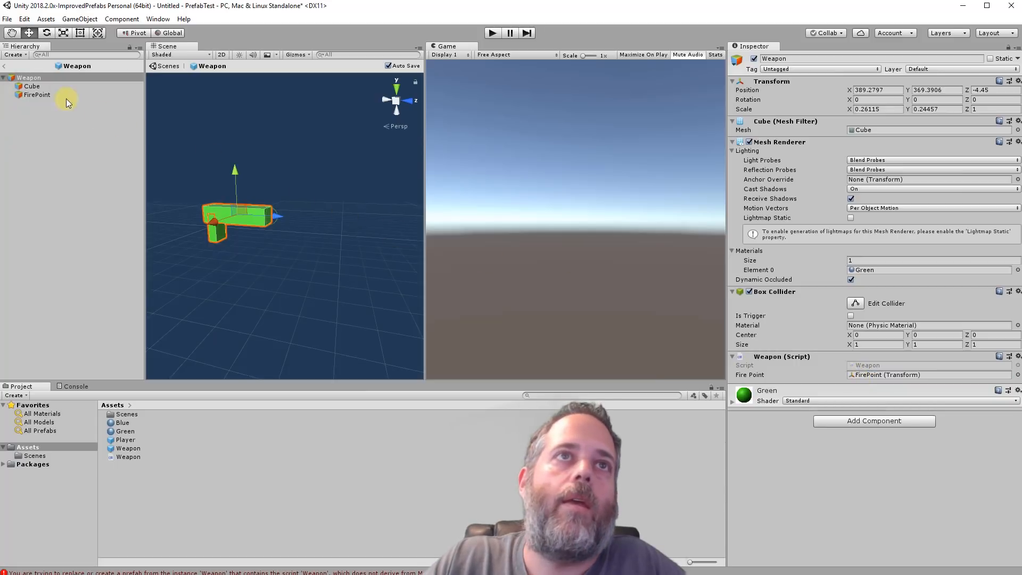
click(4, 66)
click(41, 106)
click(42, 97)
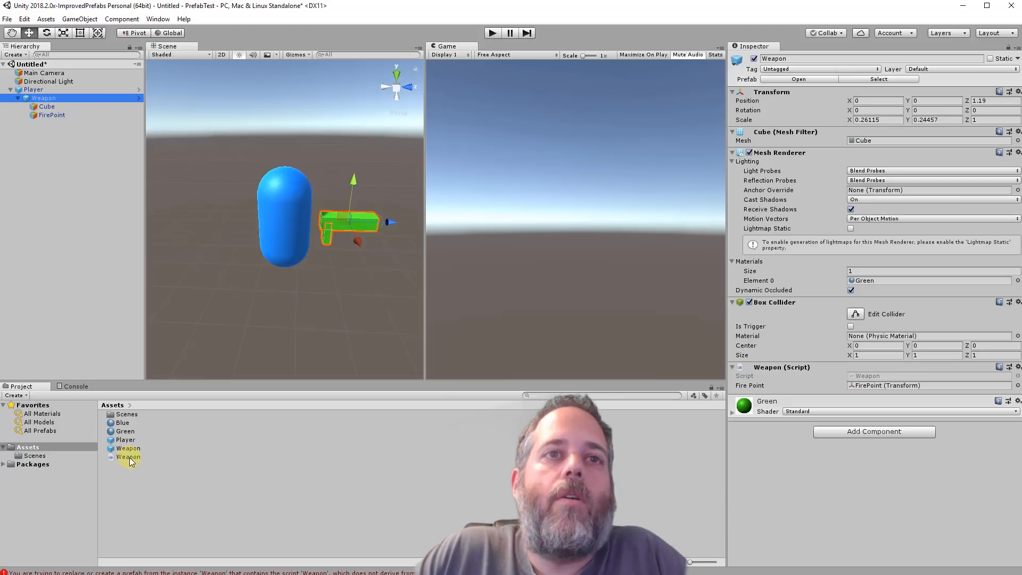
- Create a prefab variant of the Weapon prefab and name it Weapon Shotgun
right_click(116, 450)
mouse_move(123, 453)
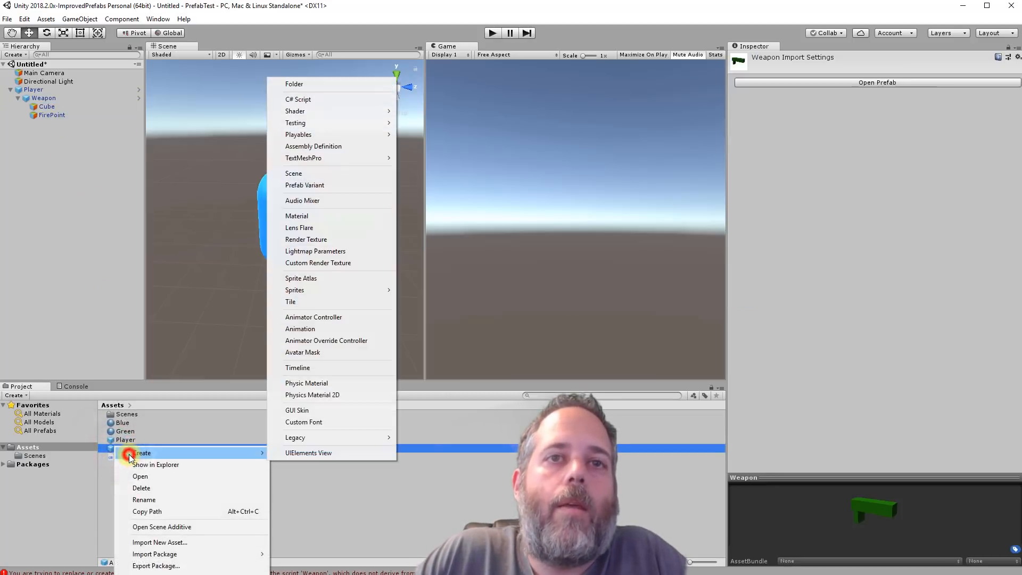
click(333, 185)
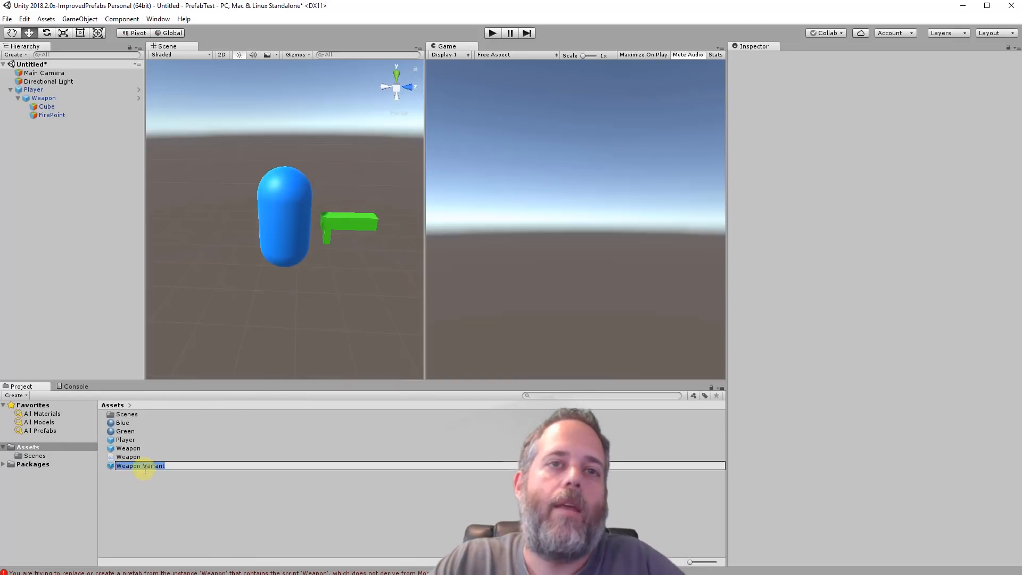
click(142, 467)
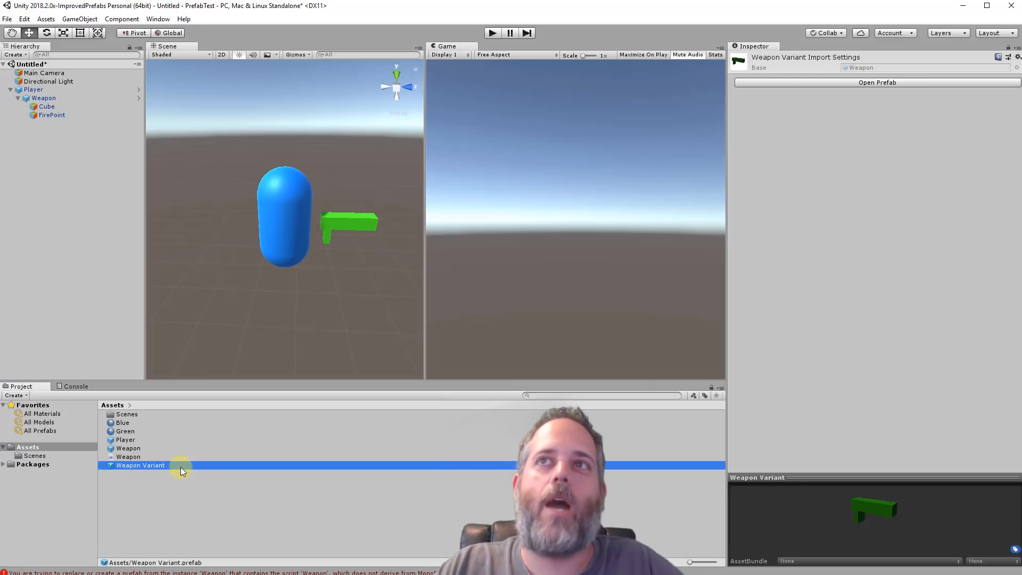
key(F2)
text(Weapon Shotg)
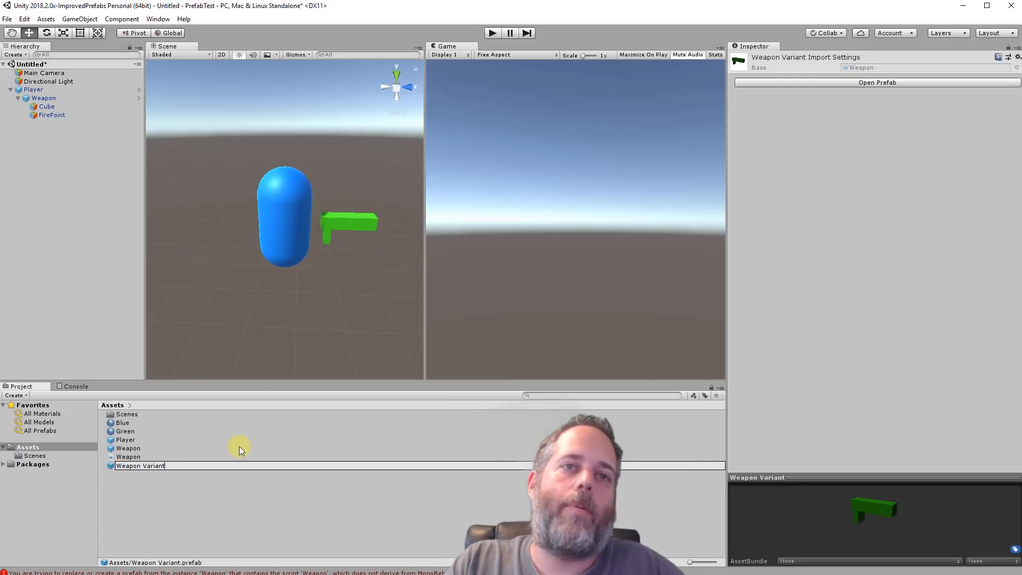
text(un)
key(Return)
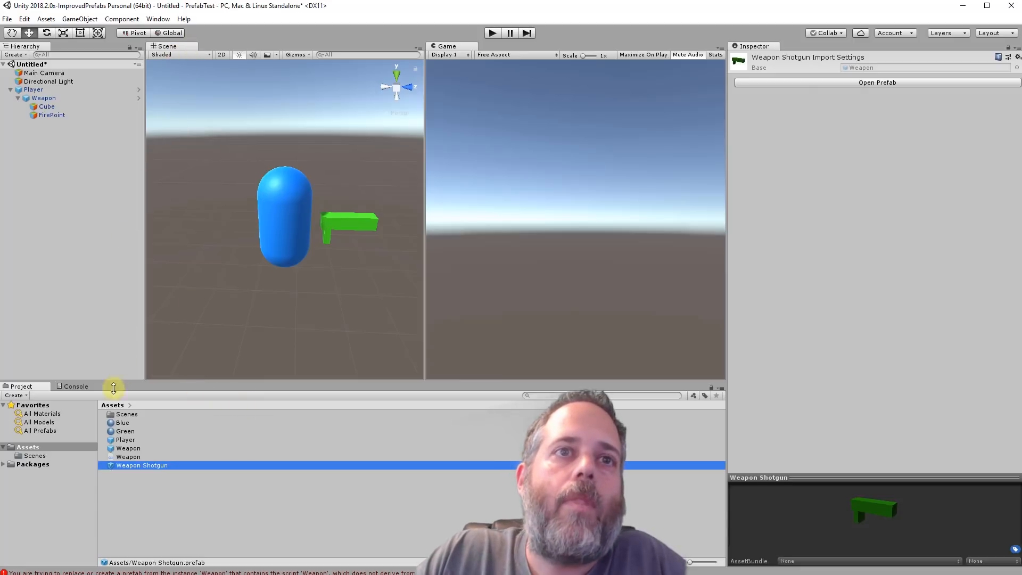
- Open the Weapon Shotgun variant in Prefab Mode and add a second Weapon script component to its root
double_click(117, 466)
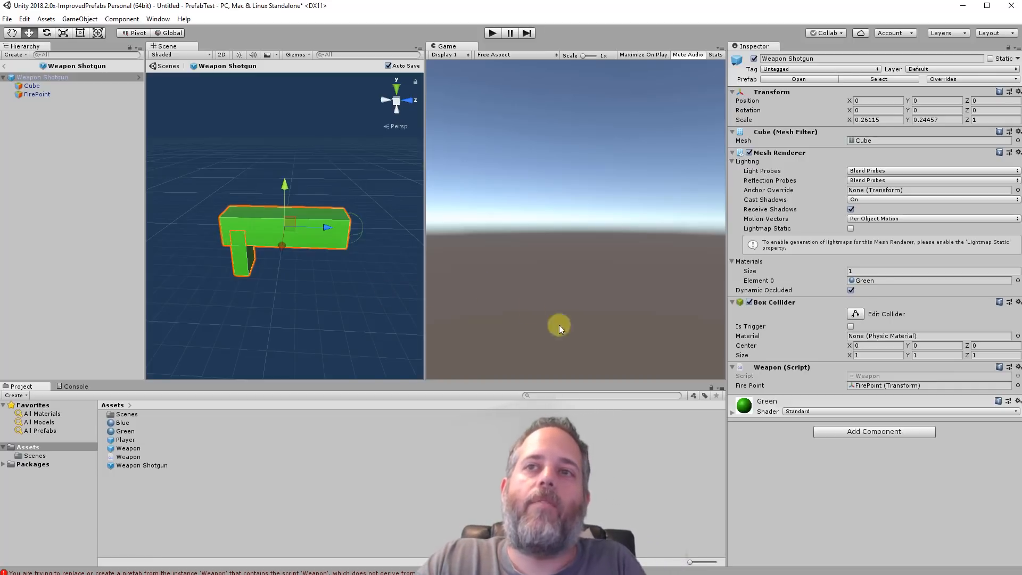
click(844, 428)
key(Return)
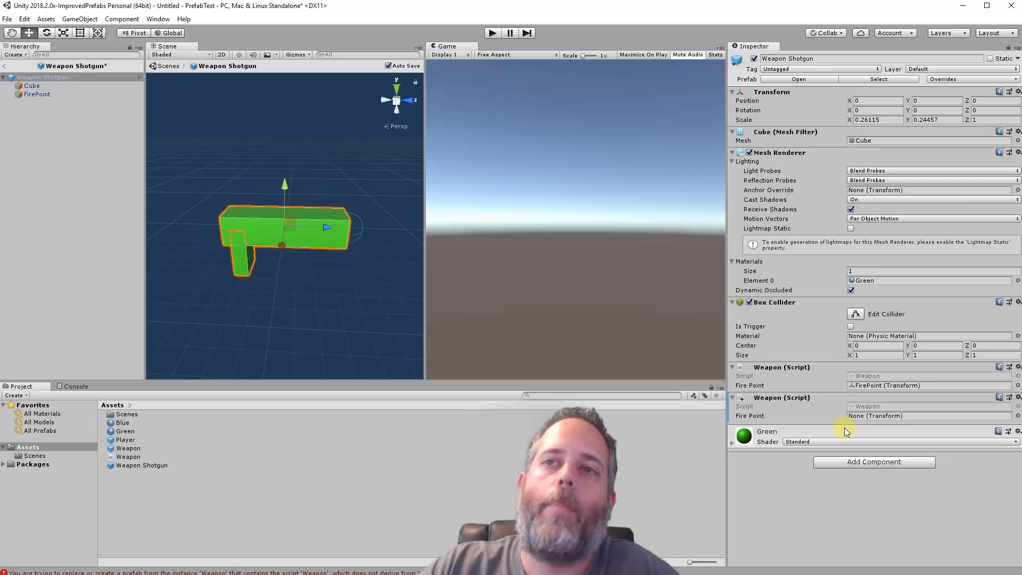
- Move the Weapon Shotgun's FirePoint sideways to about -0.39 in X
click(39, 97)
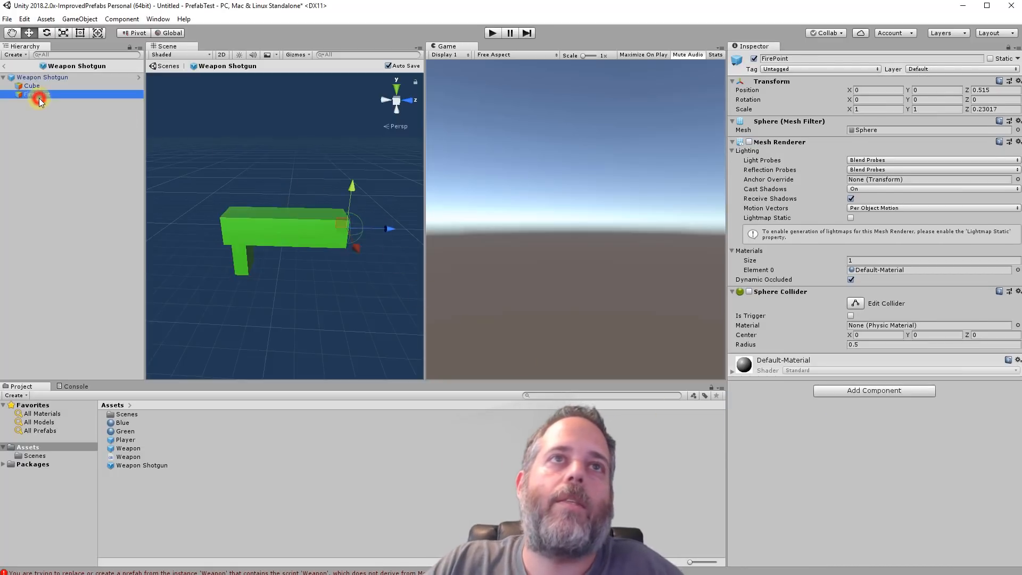
double_click(39, 98)
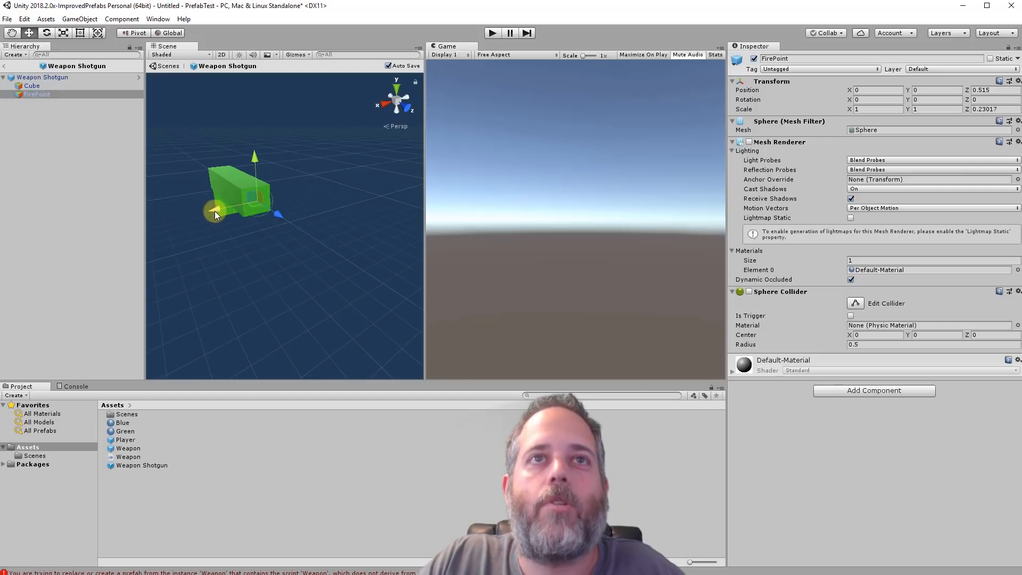
drag(215, 211, 222, 207)
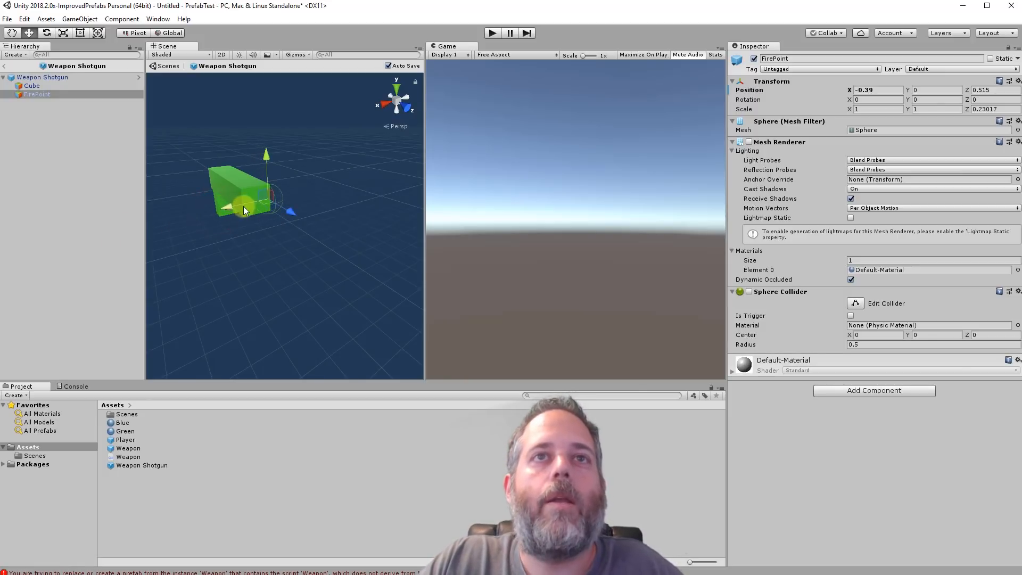
- Rotate the FirePoint about Y and place a duplicate on the opposite side at about 0.24 in X, rotated about 15.35 in Y
key(r)
key(e)
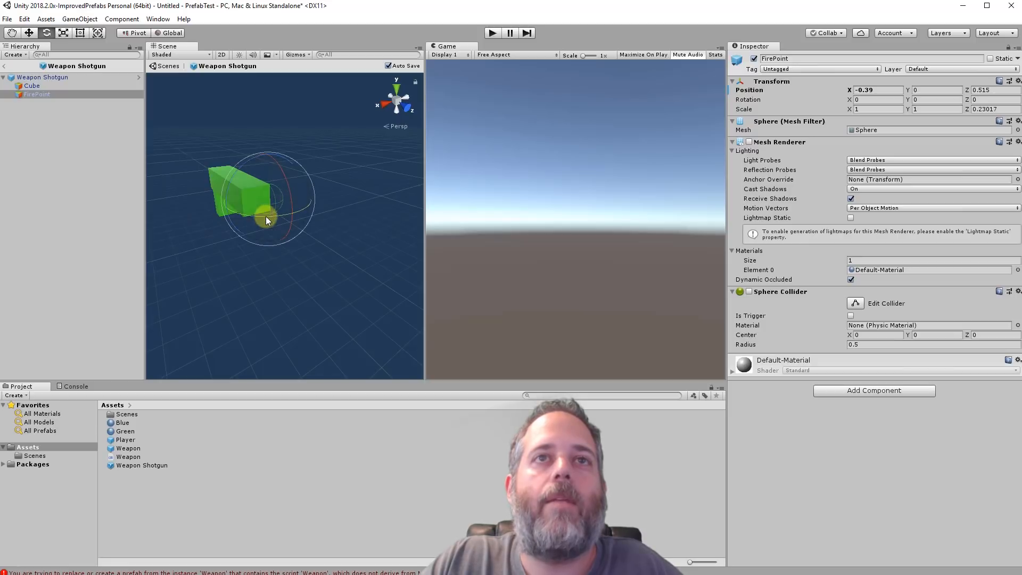
mouse_move(266, 216)
mouse_down()
mouse_move(276, 215)
mouse_move(248, 206)
mouse_move(266, 218)
mouse_move(257, 219)
mouse_up()
key(w)
key(e)
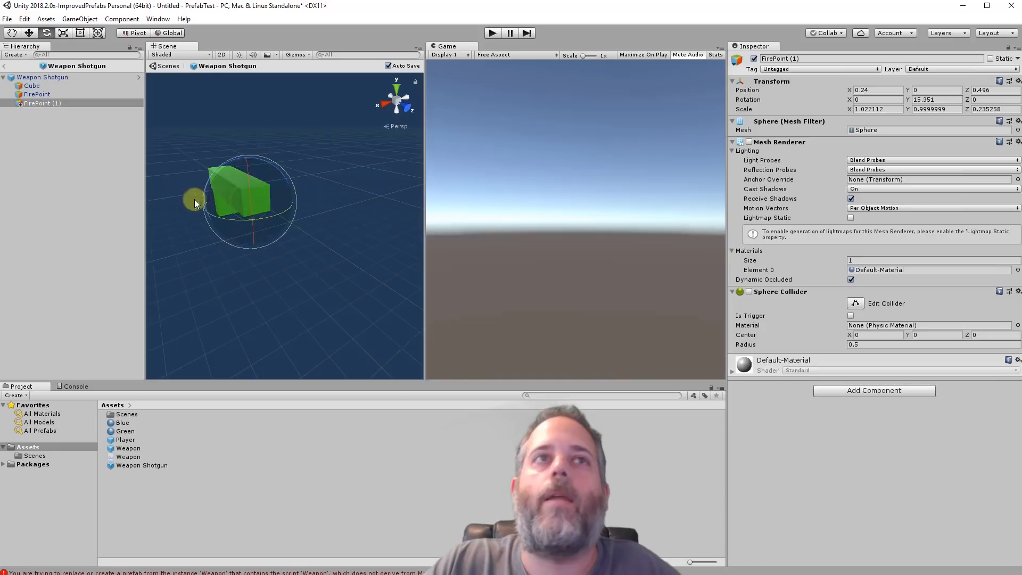
- Assign the duplicated fire point to the Fire Point field of the Weapon Shotgun's second Weapon script
click(29, 78)
drag(31, 102, 909, 418)
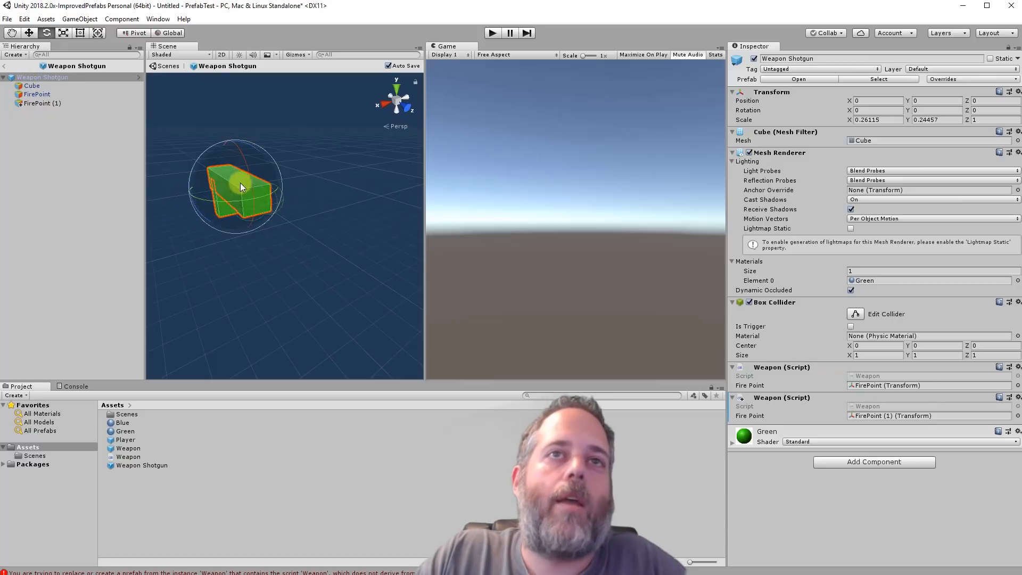
right_drag(241, 183, 223, 192)
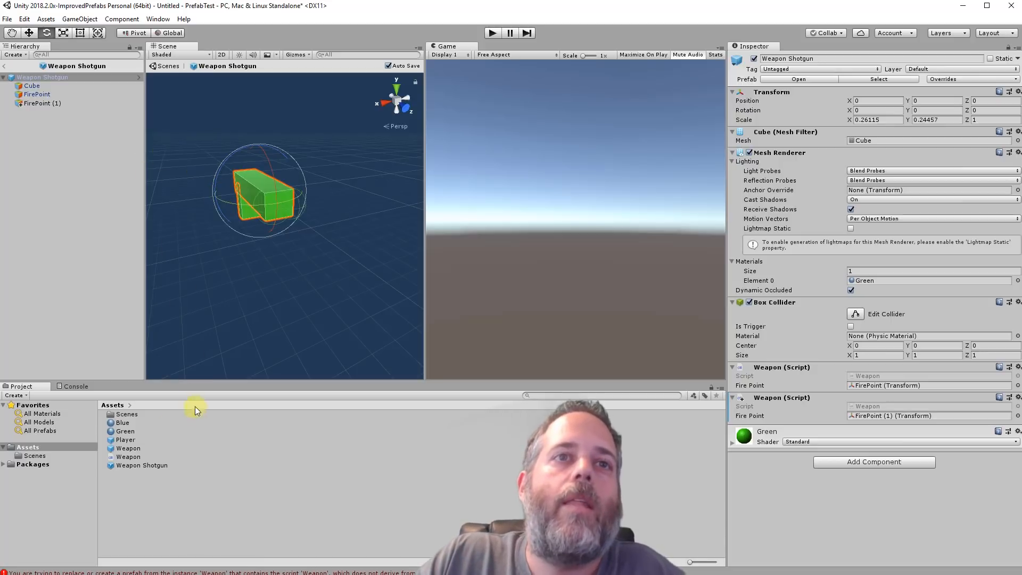
- Duplicate the Green material and rename the copy Purple
click(126, 432)
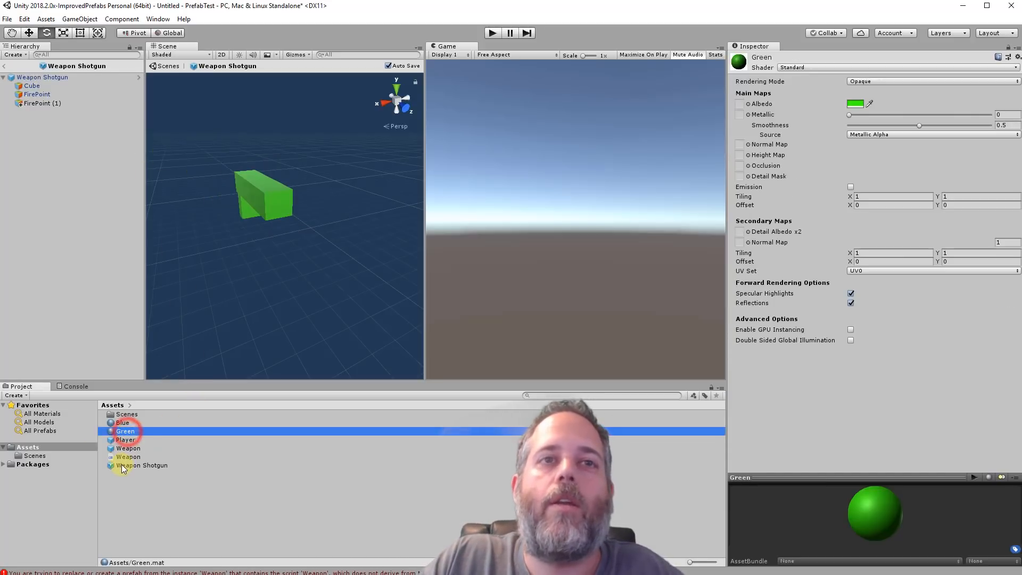
key(ctrl+d)
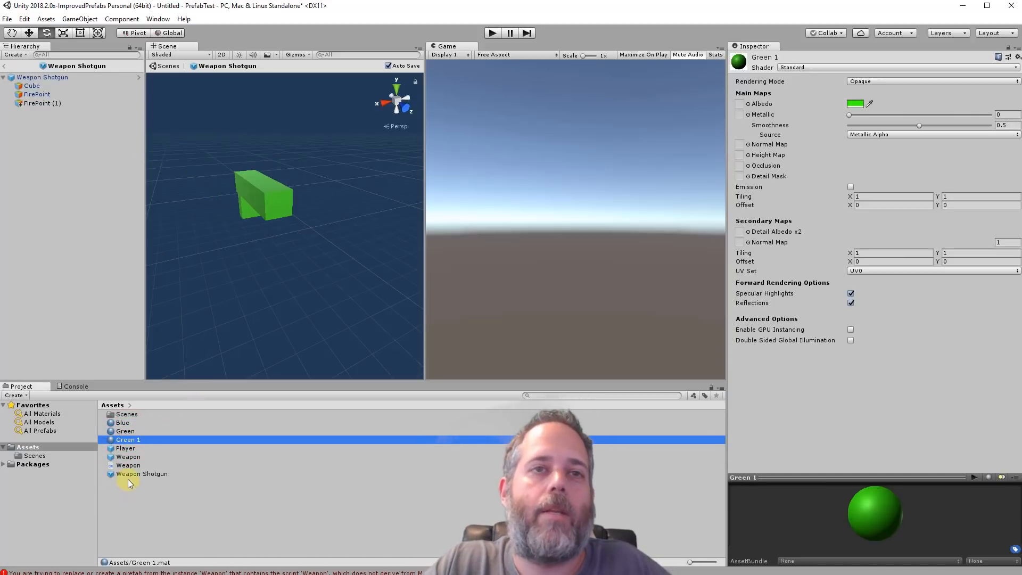
click(138, 439)
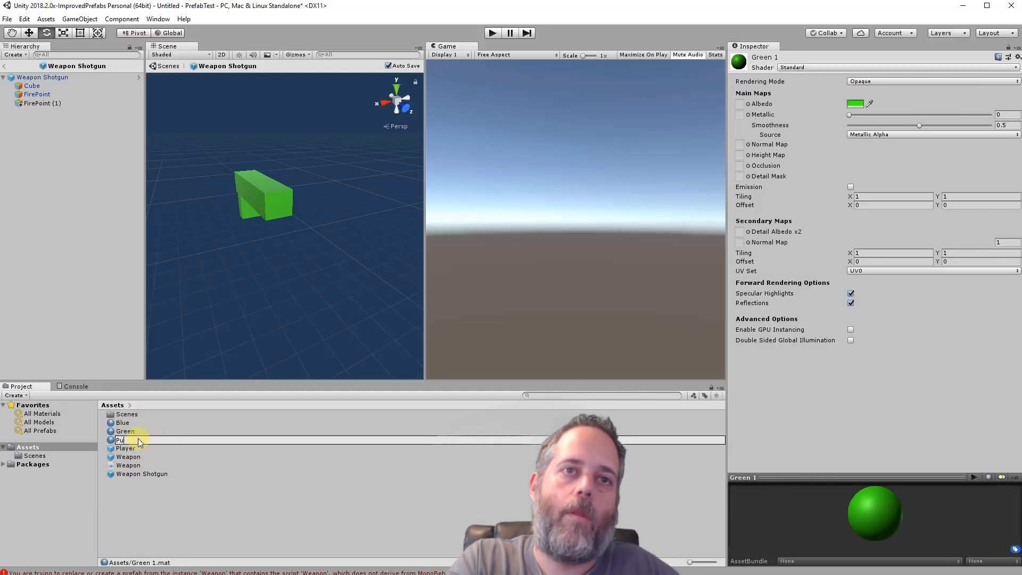
key(Return)
- Set the Purple material's albedo to a bright purple, about C502FF
click(854, 103)
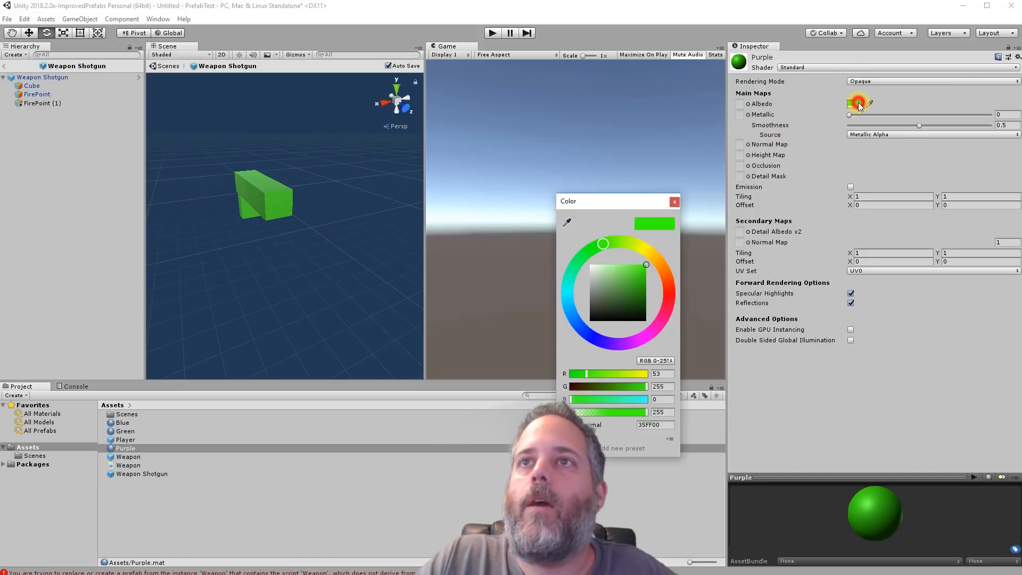
click(632, 341)
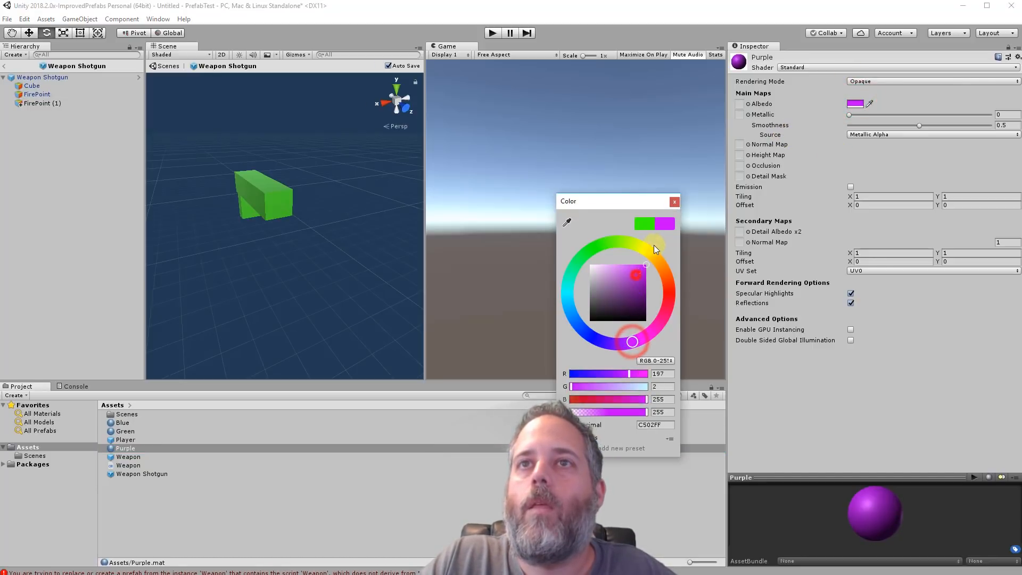
click(673, 202)
- Apply the Purple material to the barrel and the grip of the Weapon Shotgun
drag(113, 448, 266, 200)
drag(118, 446, 239, 212)
alt+drag(223, 251, 366, 216)
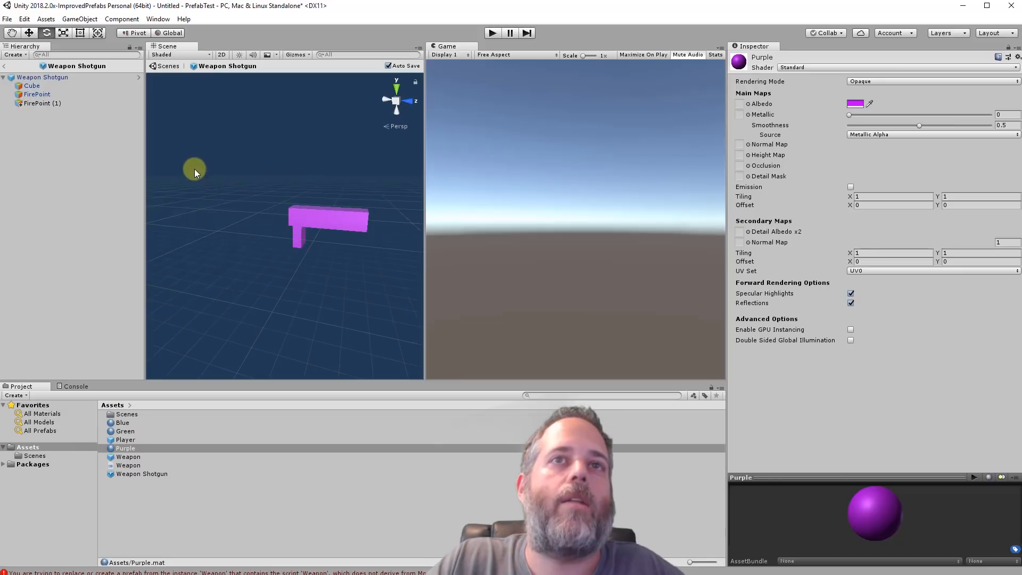
- Return to the scene and add a Weapon Shotgun instance as a child of the Player
click(6, 66)
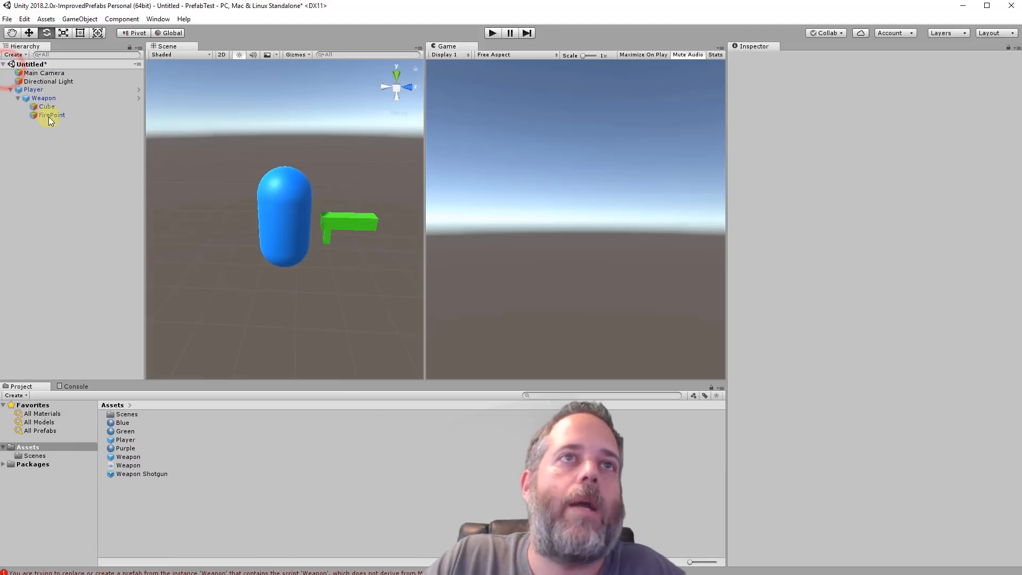
click(56, 98)
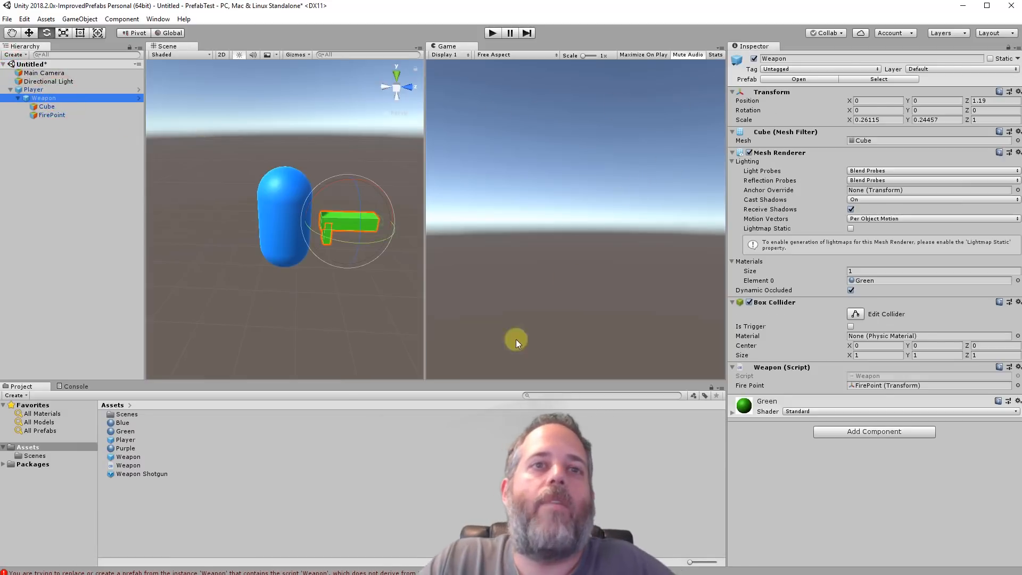
drag(150, 474, 42, 94)
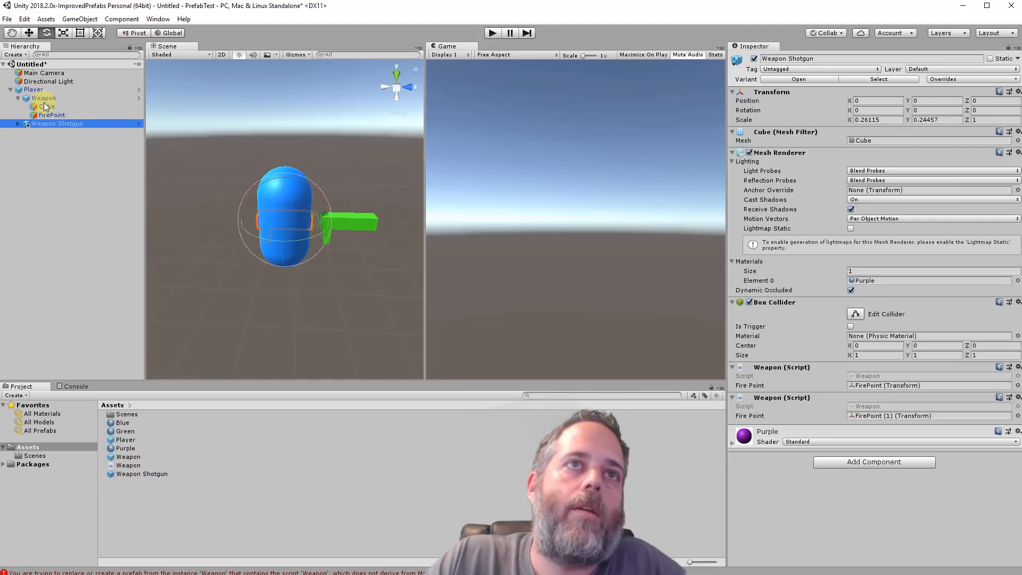
- Try to delete the nested Weapon directly from the Player instance in the scene
click(45, 98)
key(Delete)
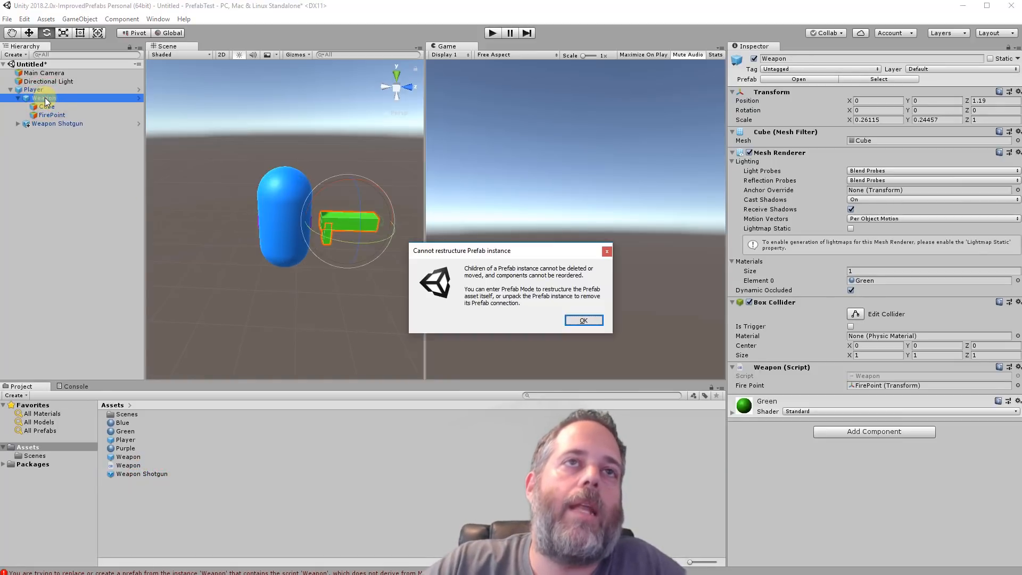
key(Return)
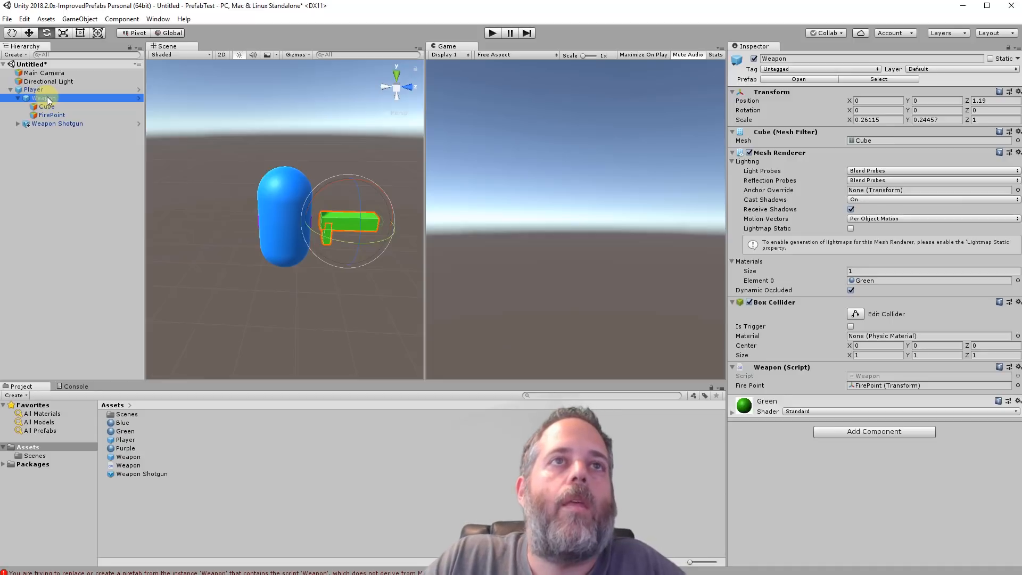
click(49, 102)
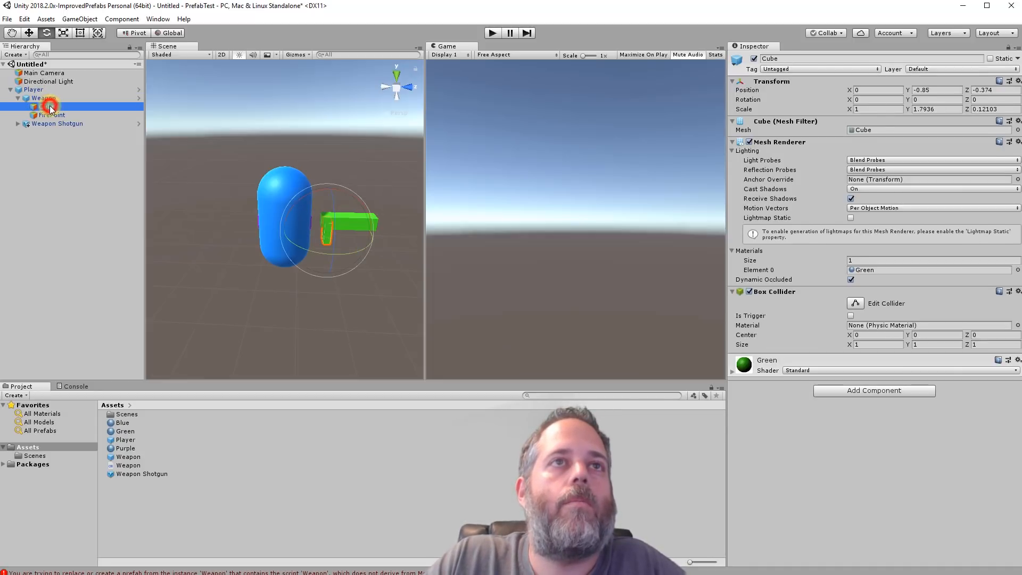
key(Delete)
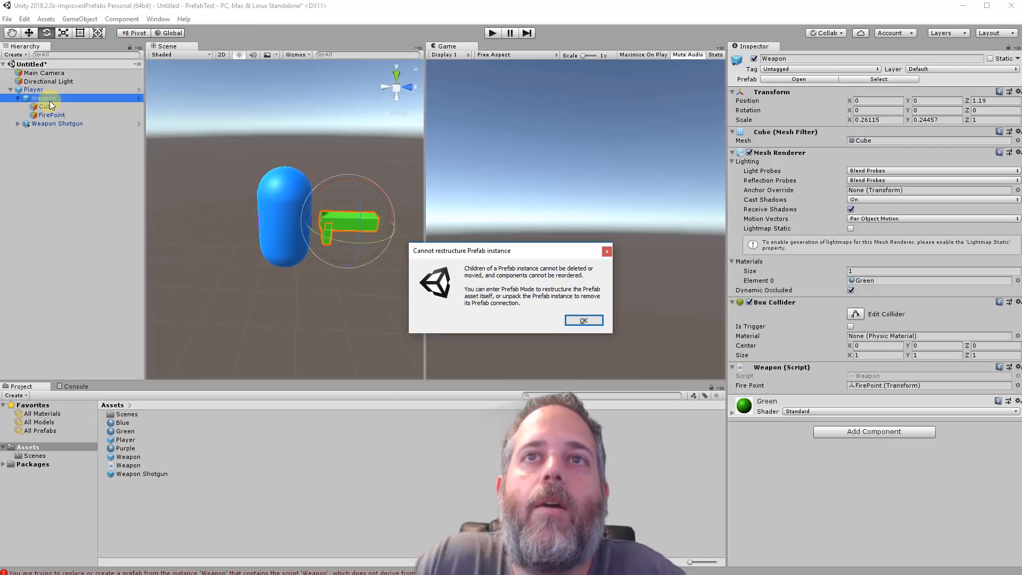
key(Return)
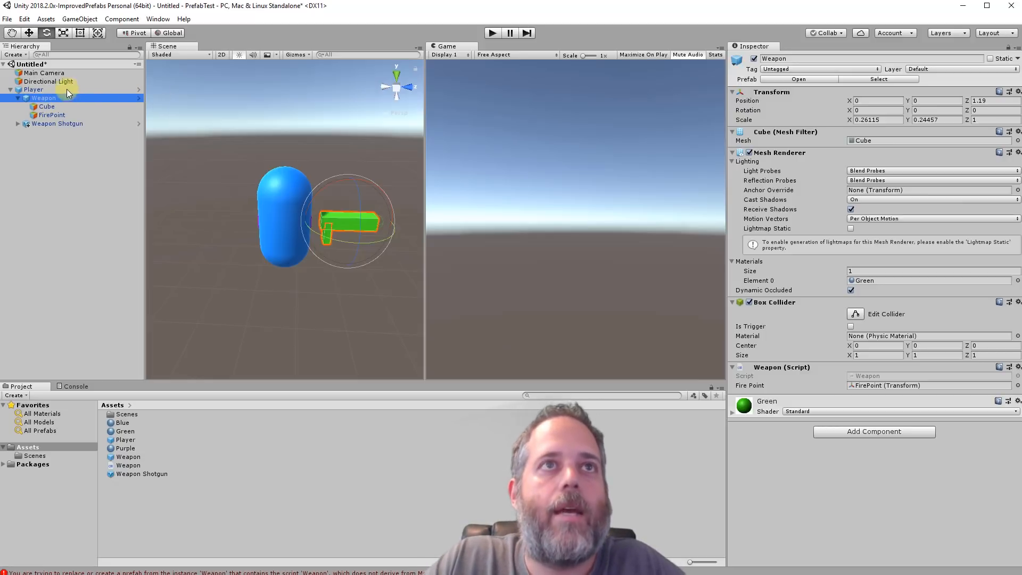
- Open the Player prefab, delete its nested Weapon, and return to the scene
click(140, 89)
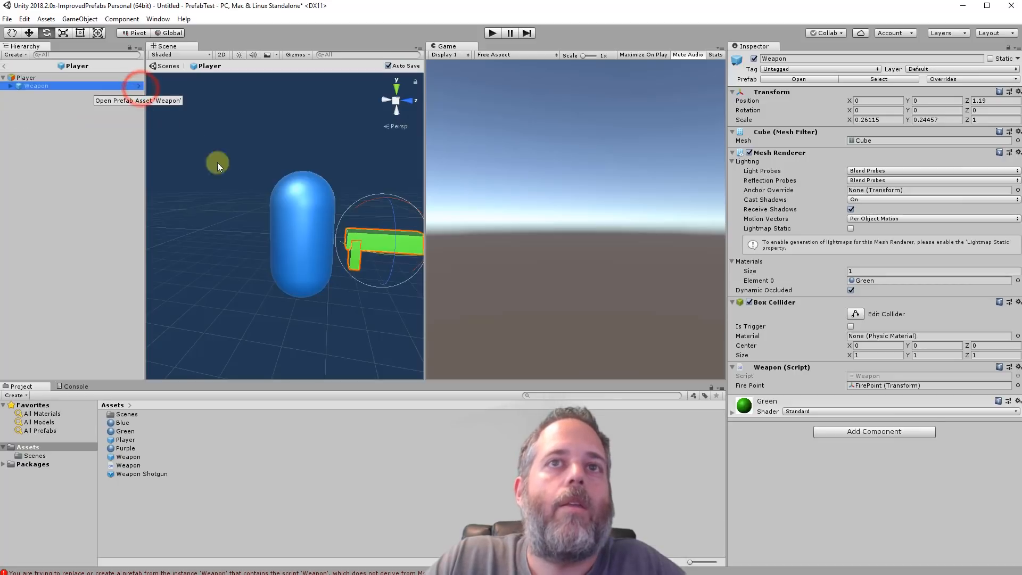
click(30, 86)
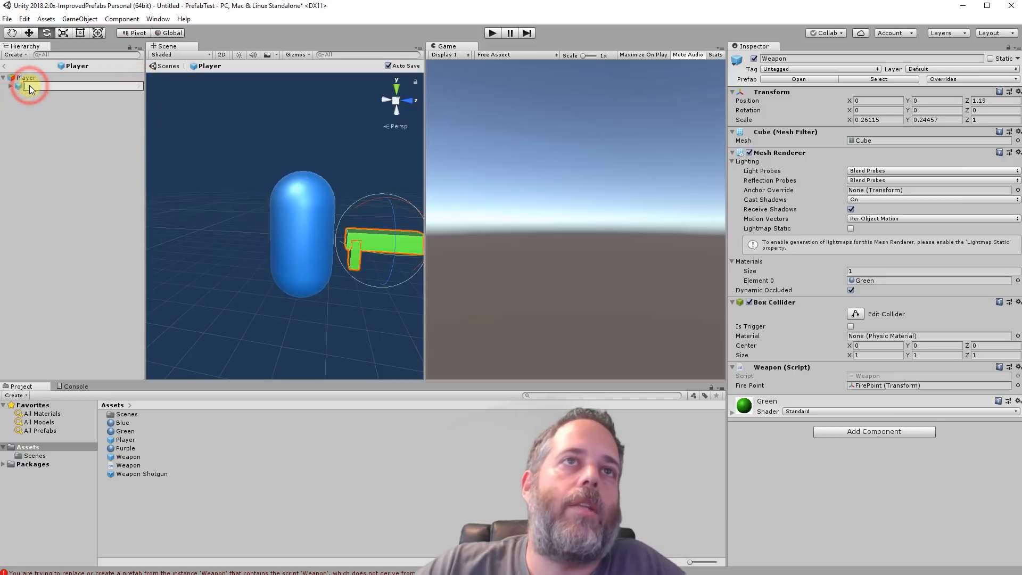
key(Escape)
key(Delete)
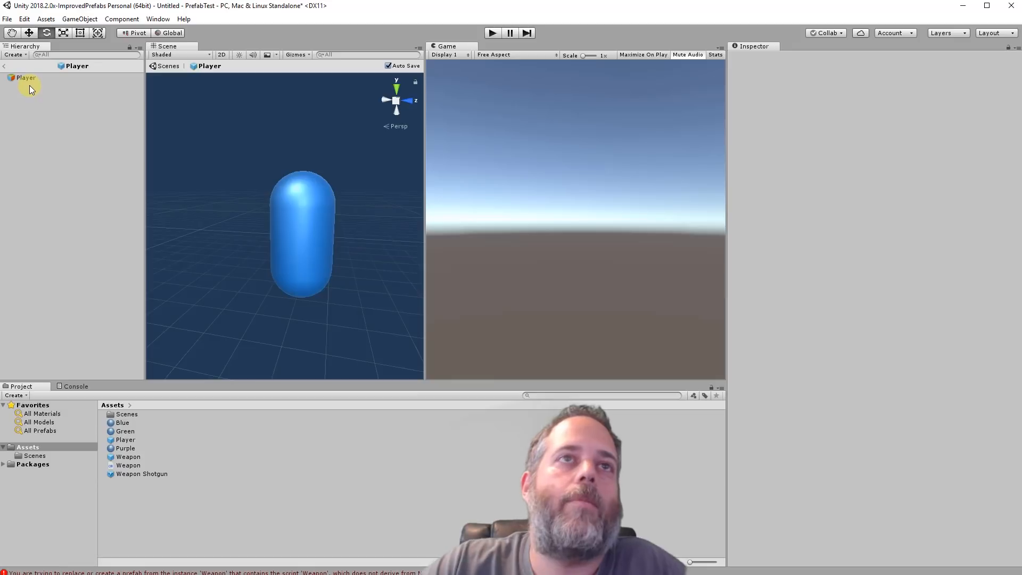
click(4, 65)
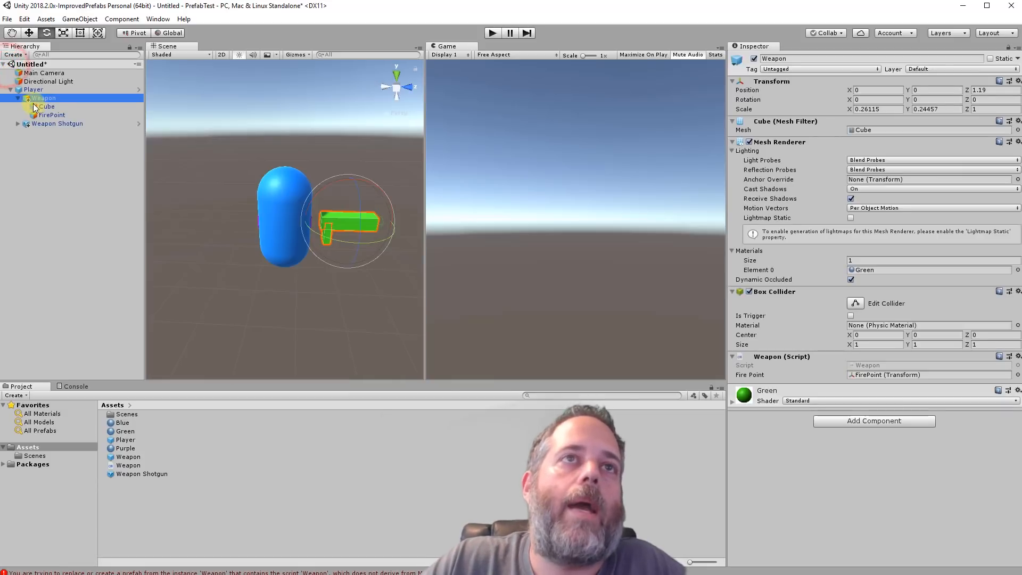
- Delete the leftover green Weapon from the Player instance in the scene
click(43, 106)
click(39, 100)
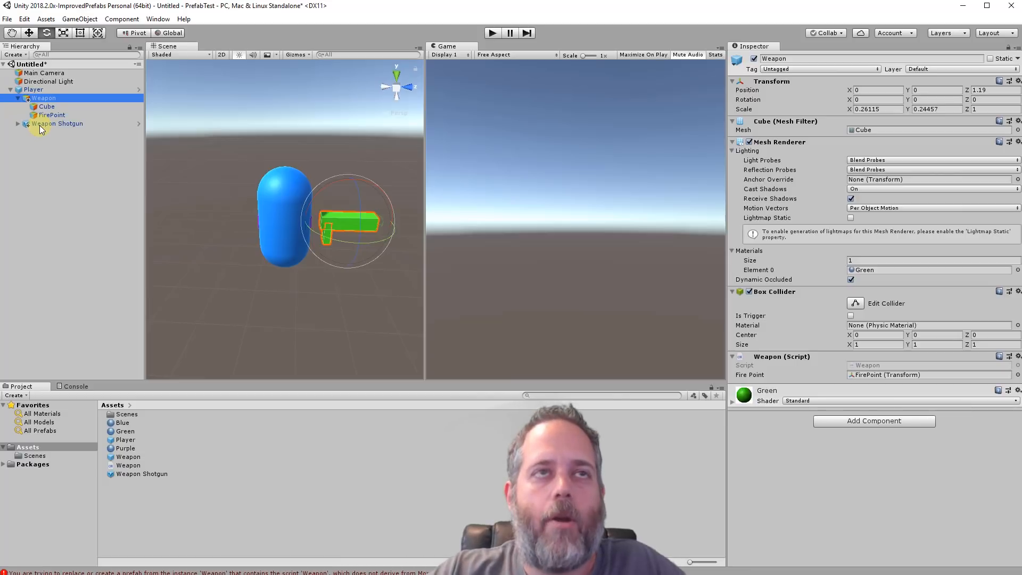
key(Delete)
- Move the Weapon Shotgun out in front of the Player's body, to about Z 0.9
click(60, 98)
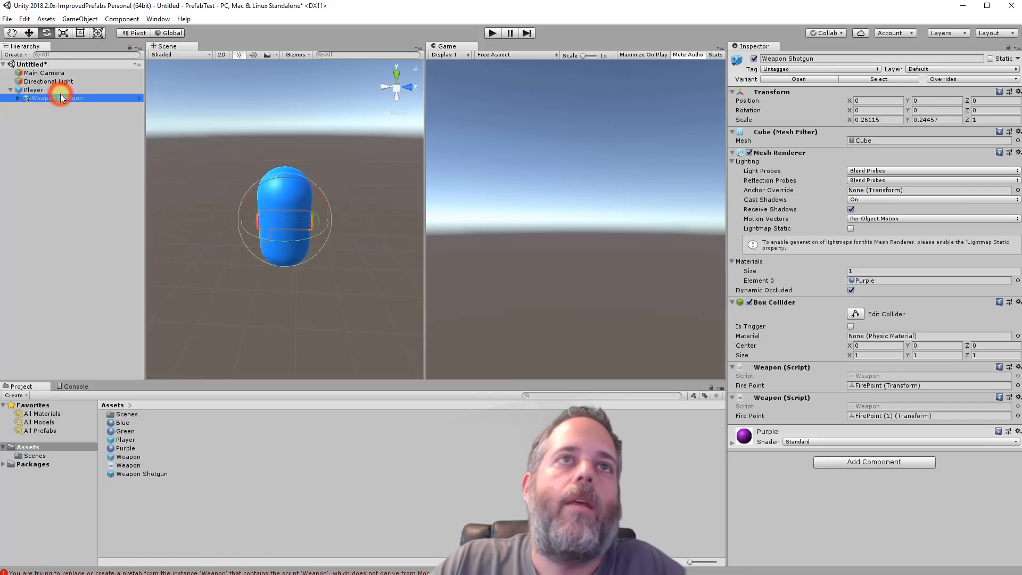
click(61, 89)
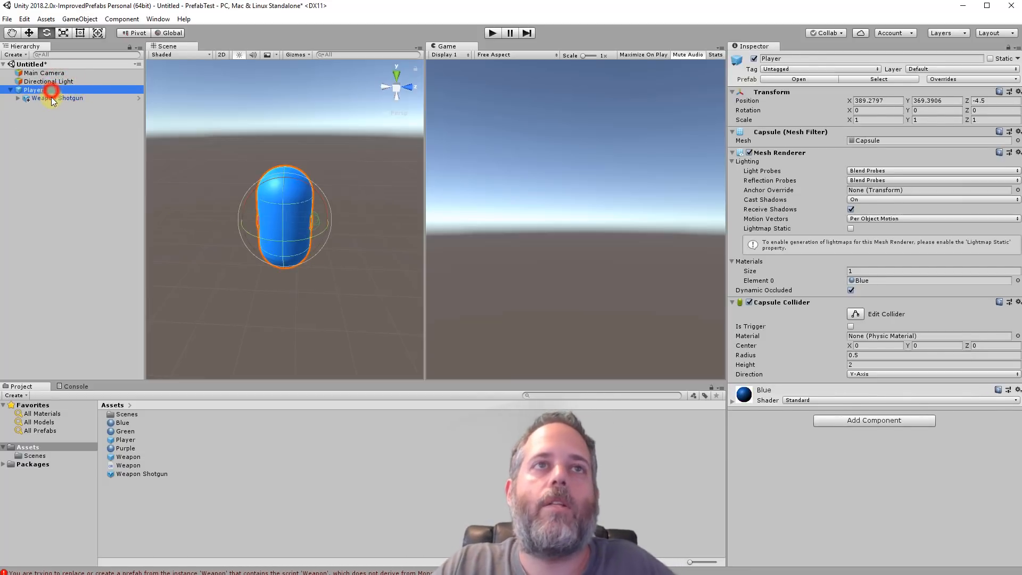
click(52, 98)
key(w)
drag(331, 219, 372, 217)
- Apply all overrides of the Player instance to the Player prefab
click(90, 83)
click(87, 90)
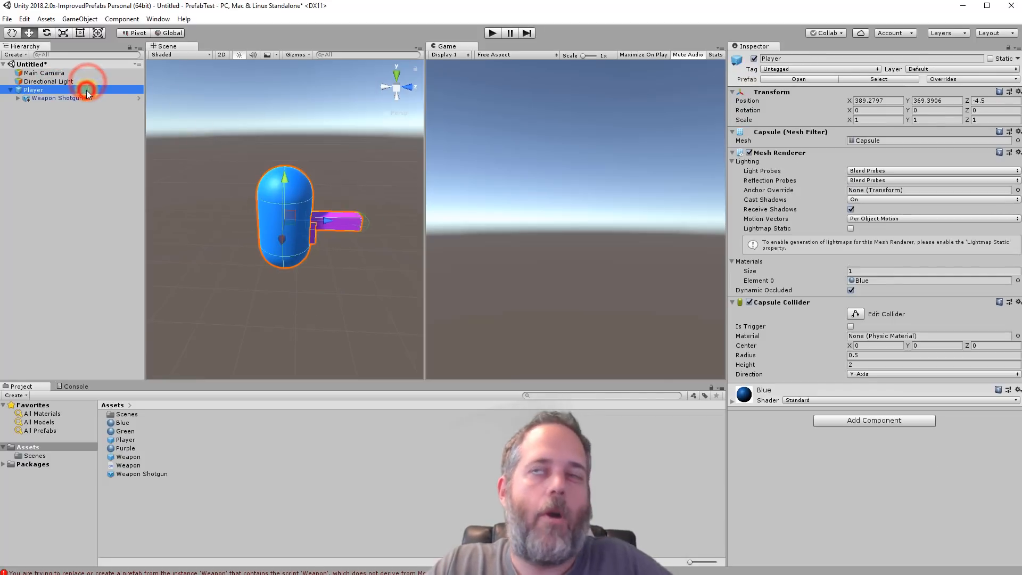
click(944, 79)
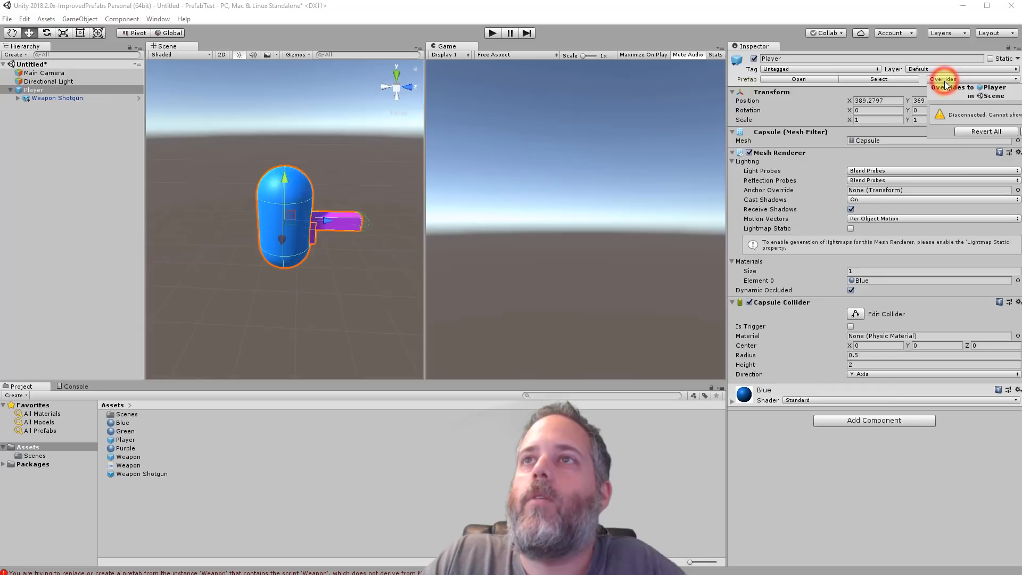
drag(1020, 168, 879, 168)
click(841, 79)
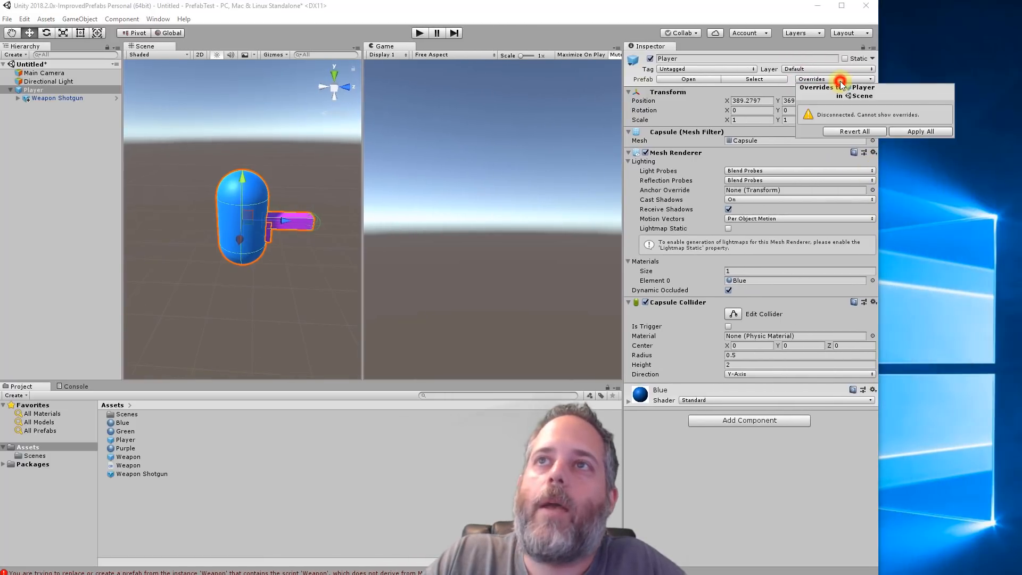
click(905, 132)
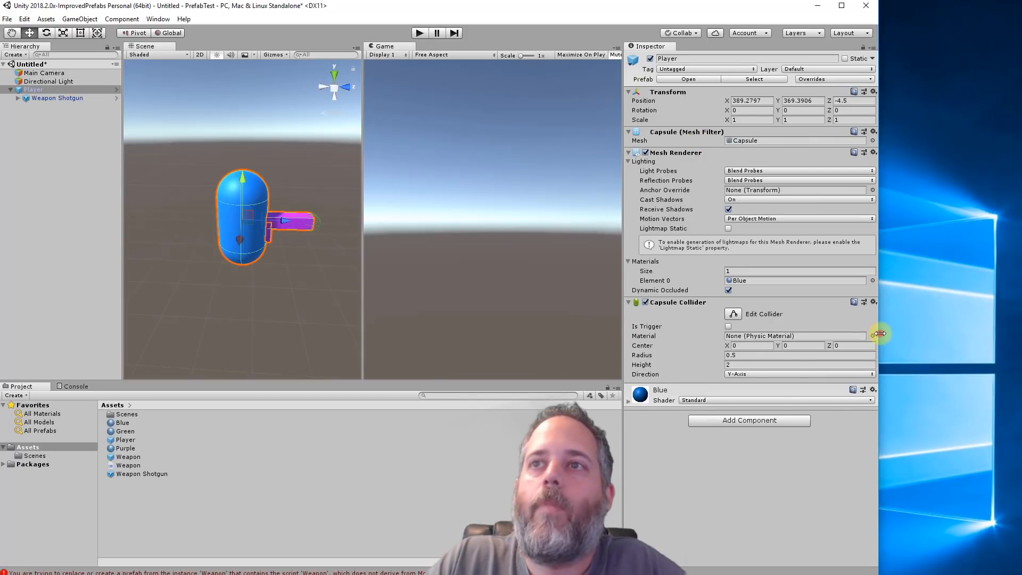
drag(879, 333, 1017, 326)
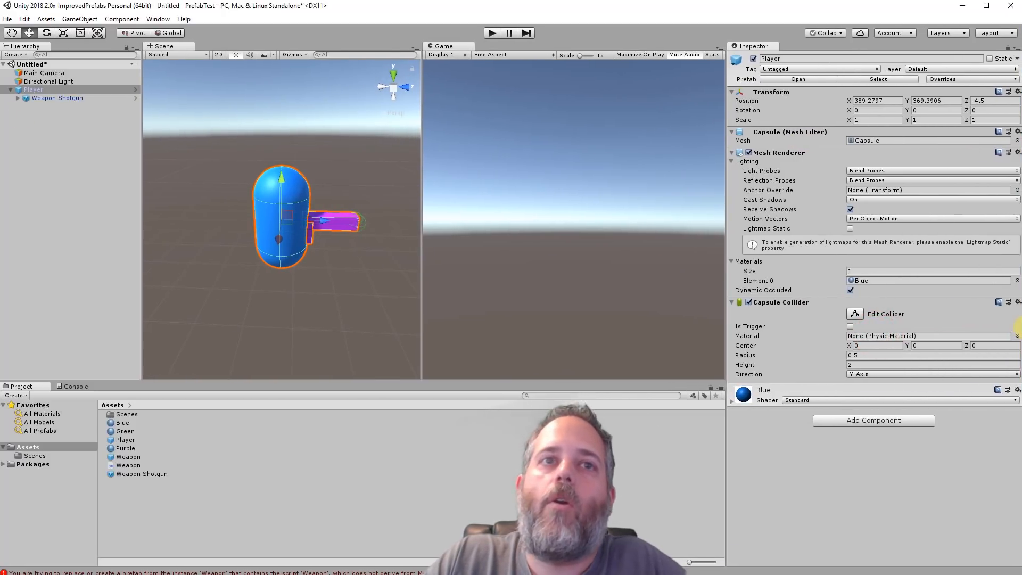
- Open the Weapon prefab and add a child cube to the Weapon, raised above the barrel to about Y 1.07
click(112, 458)
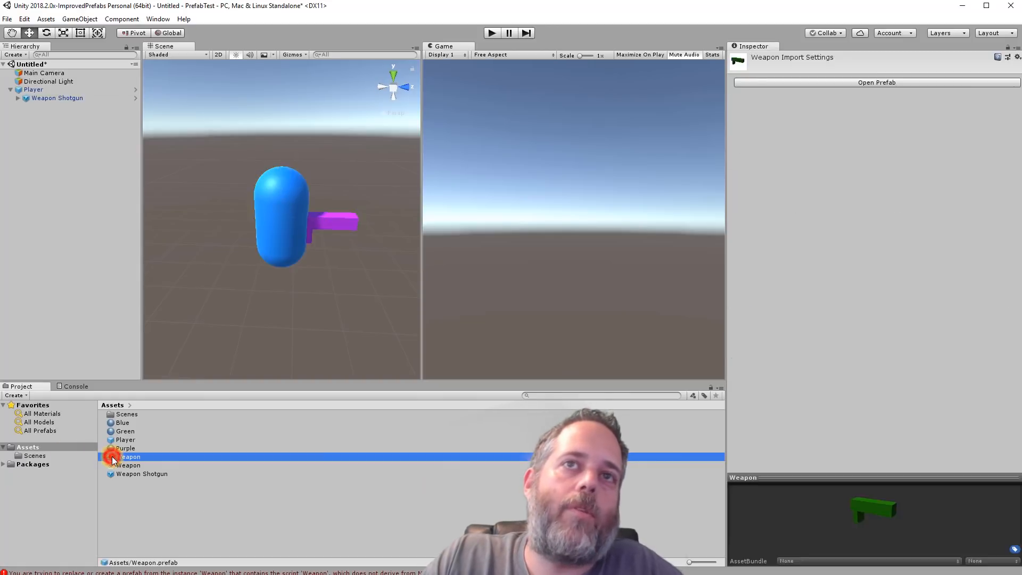
double_click(113, 458)
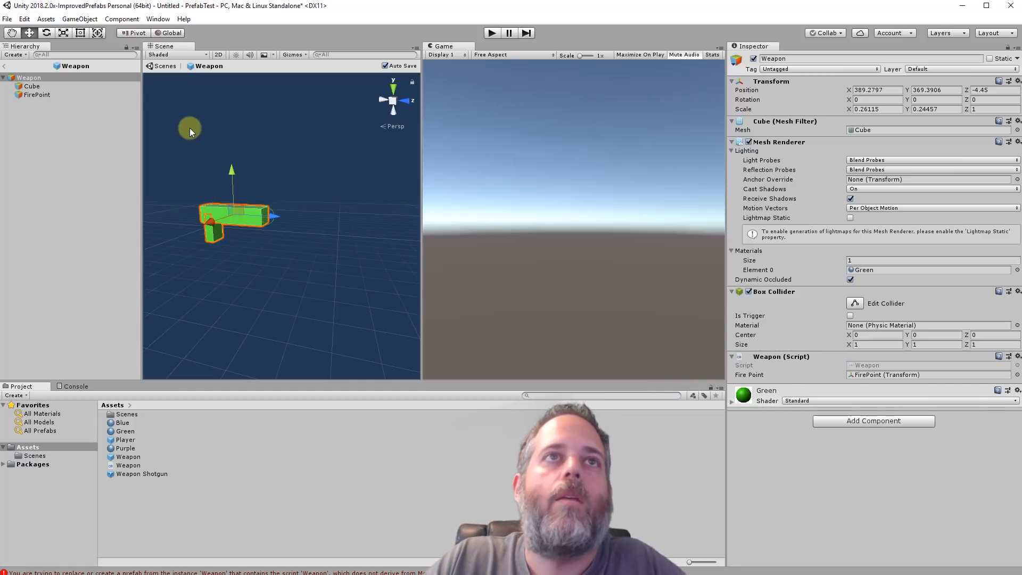
right_click(31, 80)
click(68, 163)
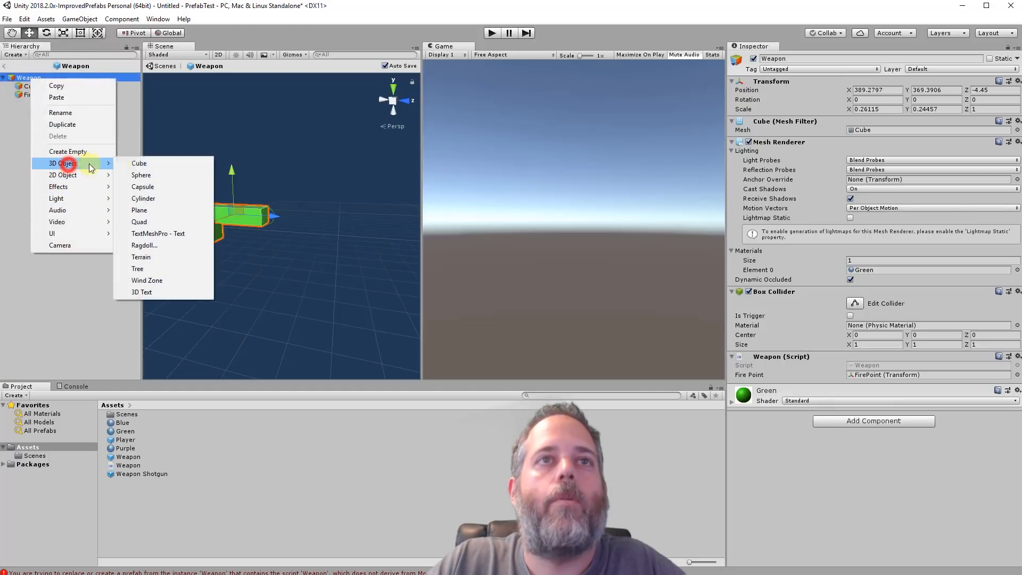
click(158, 163)
alt+drag(246, 260, 188, 278)
drag(263, 199, 263, 177)
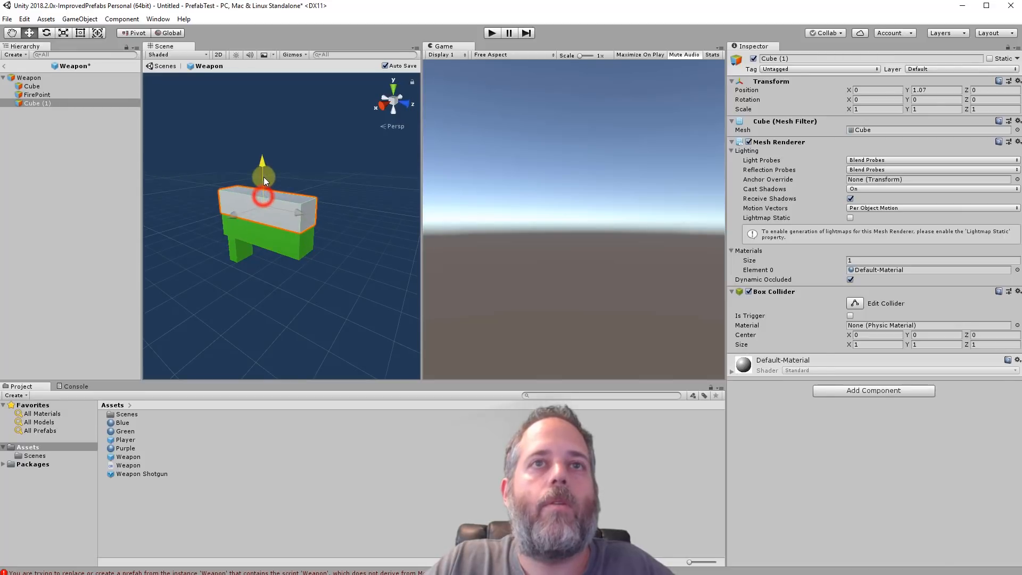
- Scale the new cube down to about 0.19 in X, 0.40 in Y and 0.08 in Z
key(r)
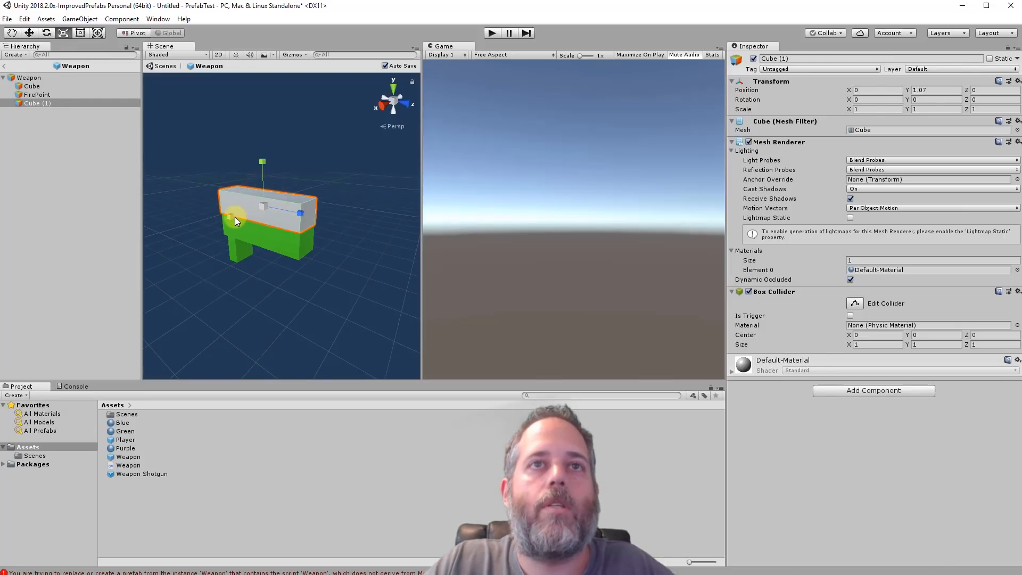
drag(235, 216, 247, 209)
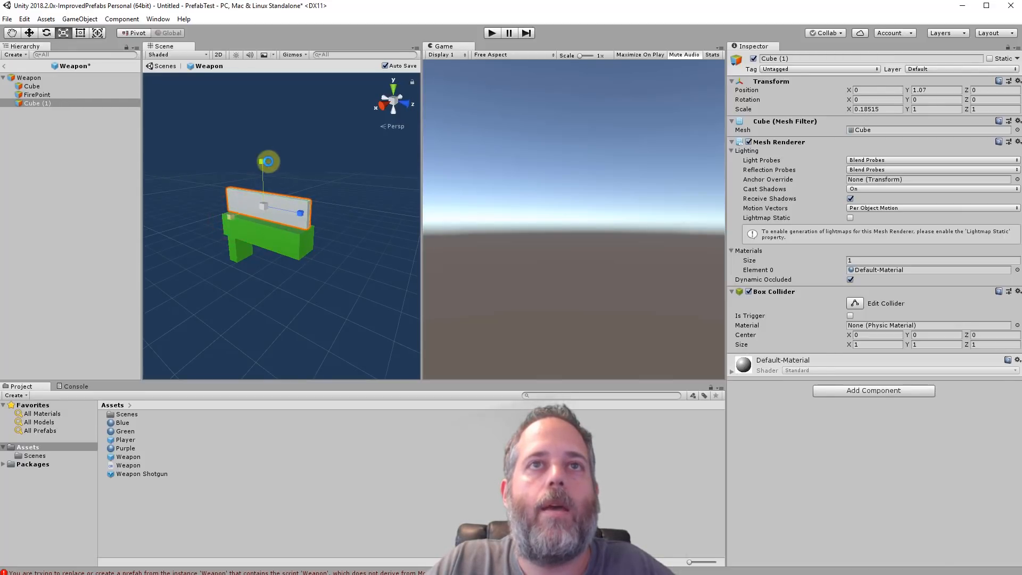
drag(263, 161, 263, 184)
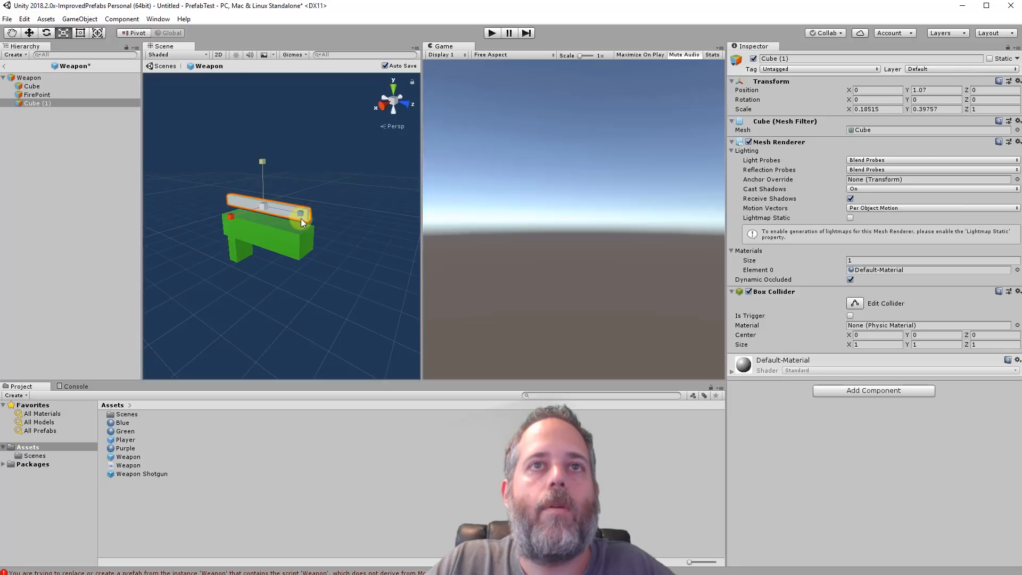
drag(301, 218, 276, 212)
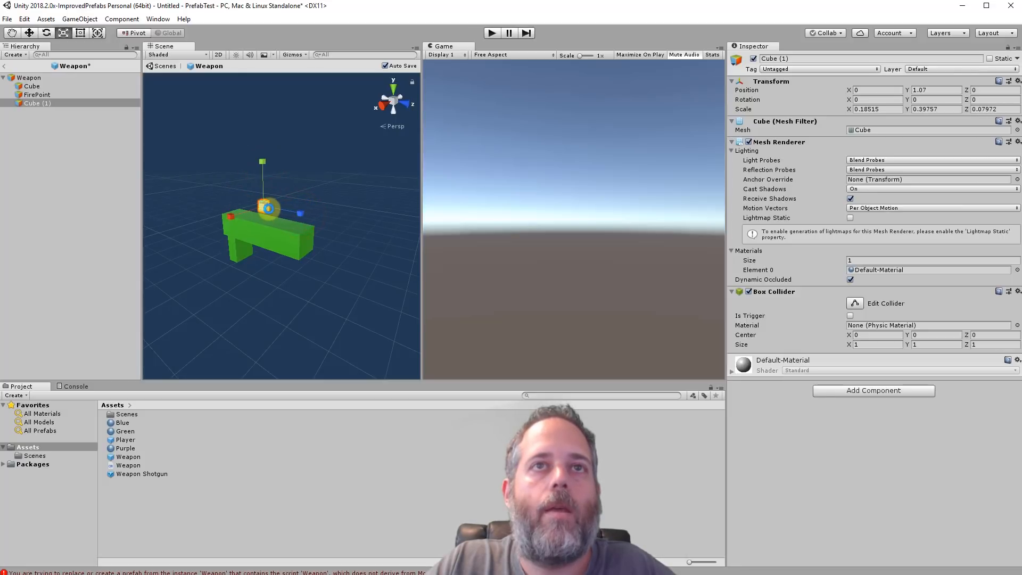
- Place the small cube on the barrel's front end at about Y 0.55, Z 0.459, and apply the Blue material to it
key(w)
alt+drag(234, 242, 314, 242)
drag(304, 195, 349, 206)
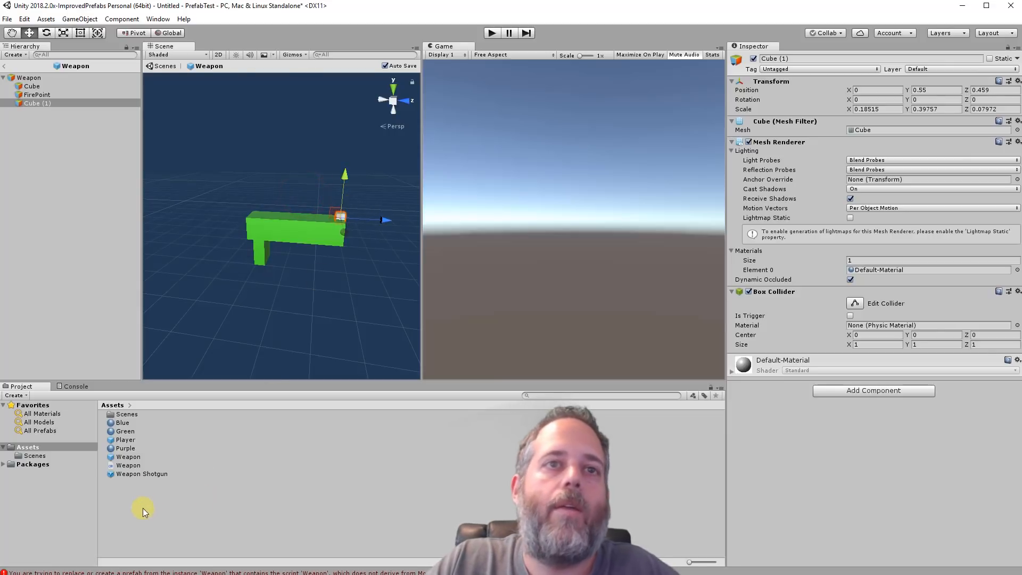
drag(122, 423, 341, 215)
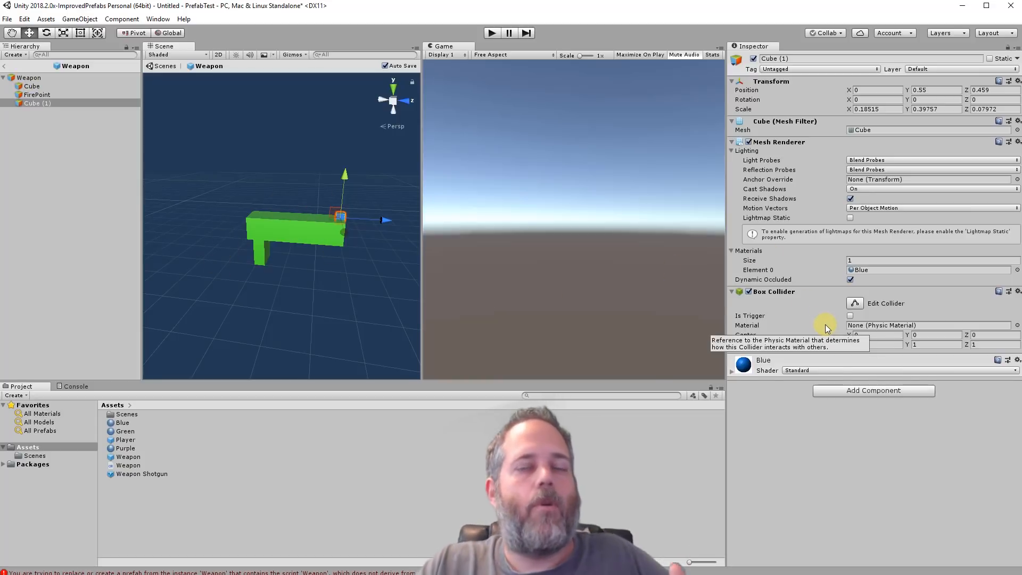
- Add a new script component named MuzzleFlash to the root of the Weapon prefab, and dismiss the code editor
click(54, 78)
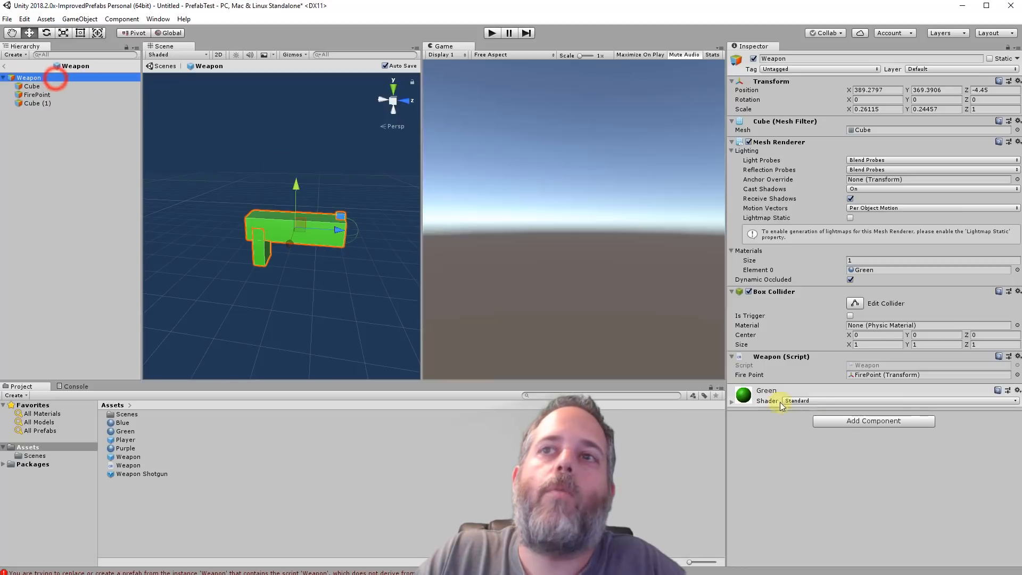
click(883, 426)
key(BackSpace)
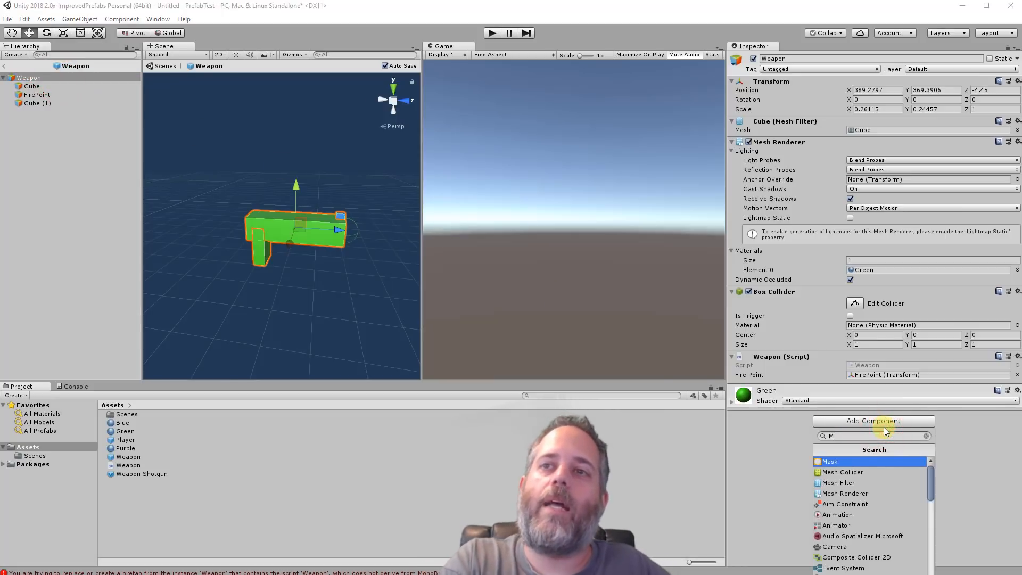
text(MuzzleFlash)
key(Return)
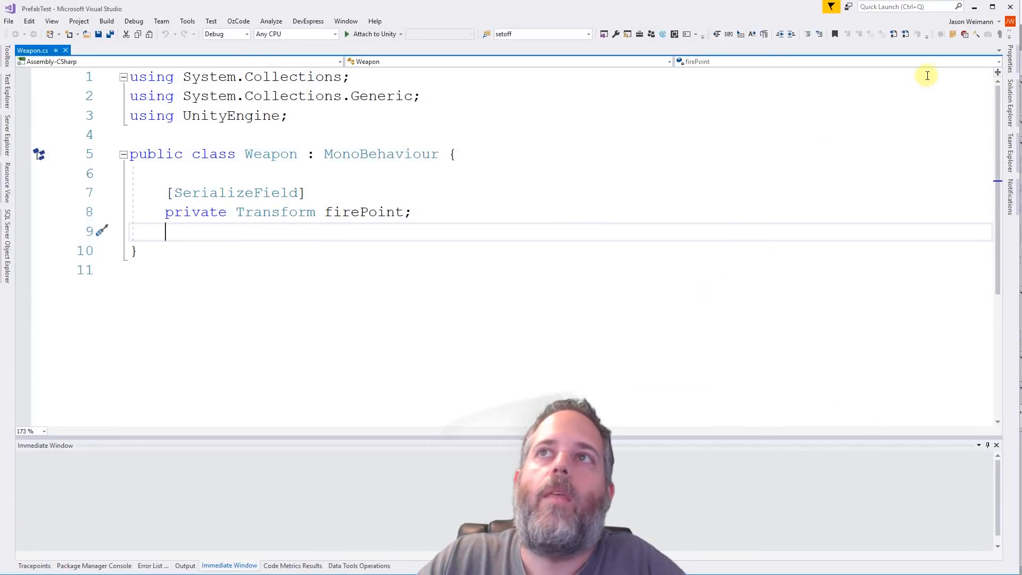
click(973, 8)
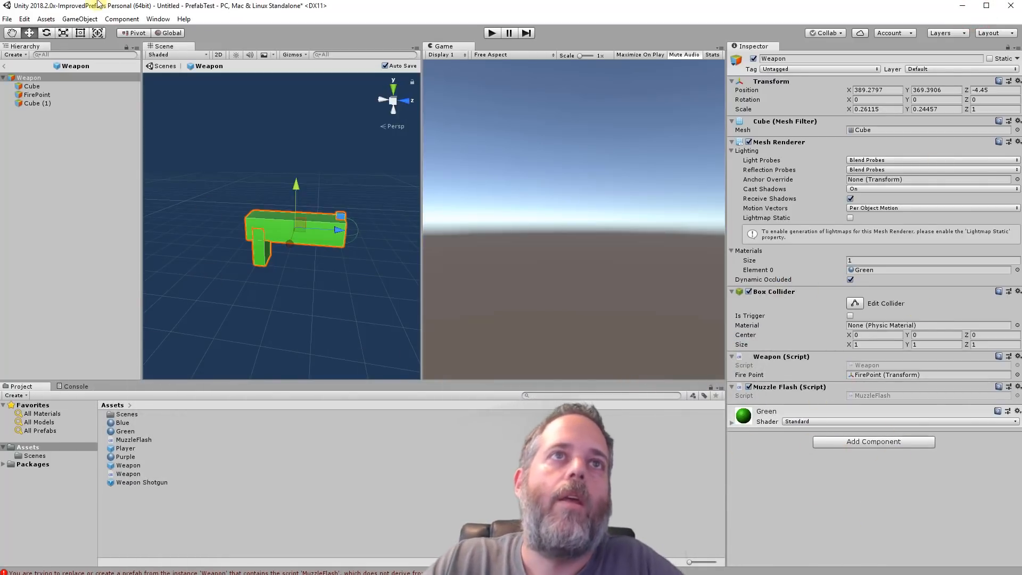
- Return to the scene and check the Weapon Shotgun instance's components and children for the changes made to the Weapon prefab
click(6, 68)
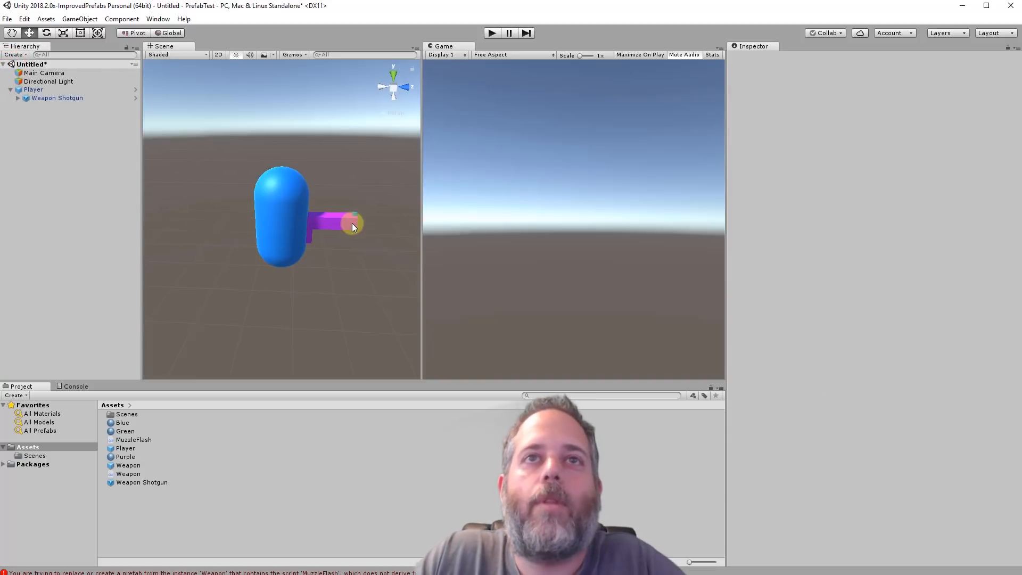
click(47, 99)
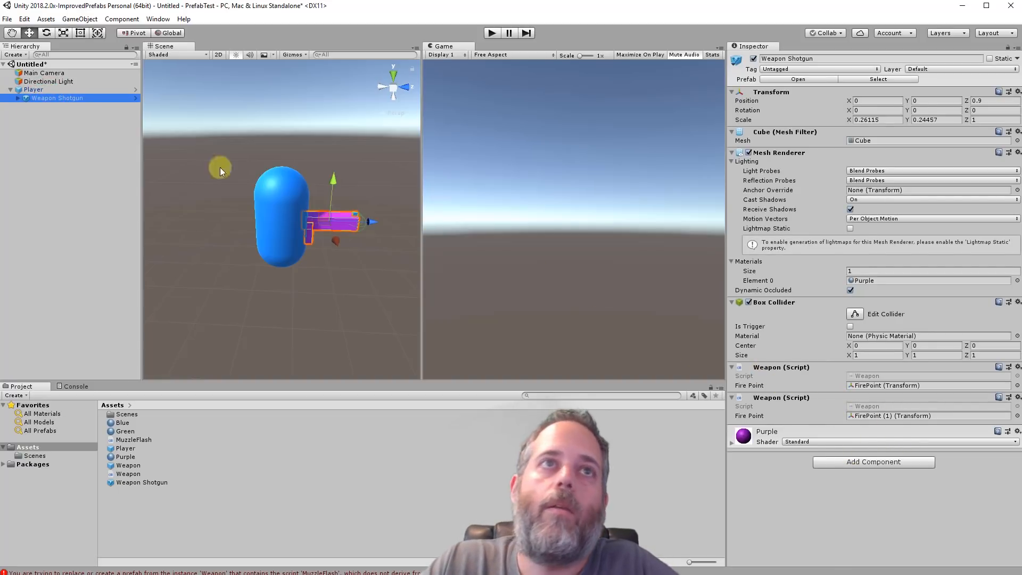
click(16, 99)
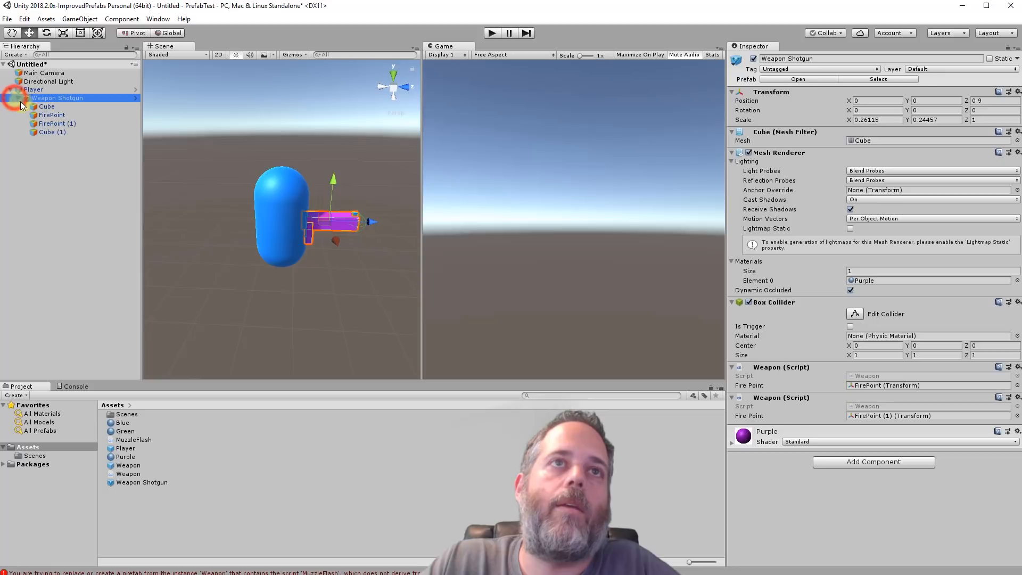
click(40, 133)
click(43, 123)
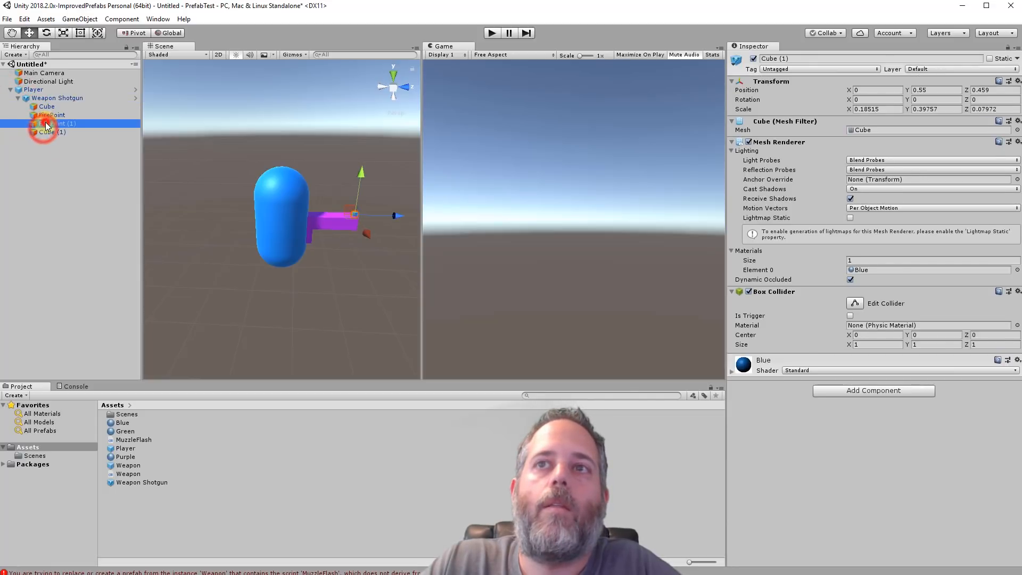
- Inspect the Weapon Shotgun instance's children and root components, and open its prefab to compare the components there
click(45, 115)
click(48, 107)
click(50, 99)
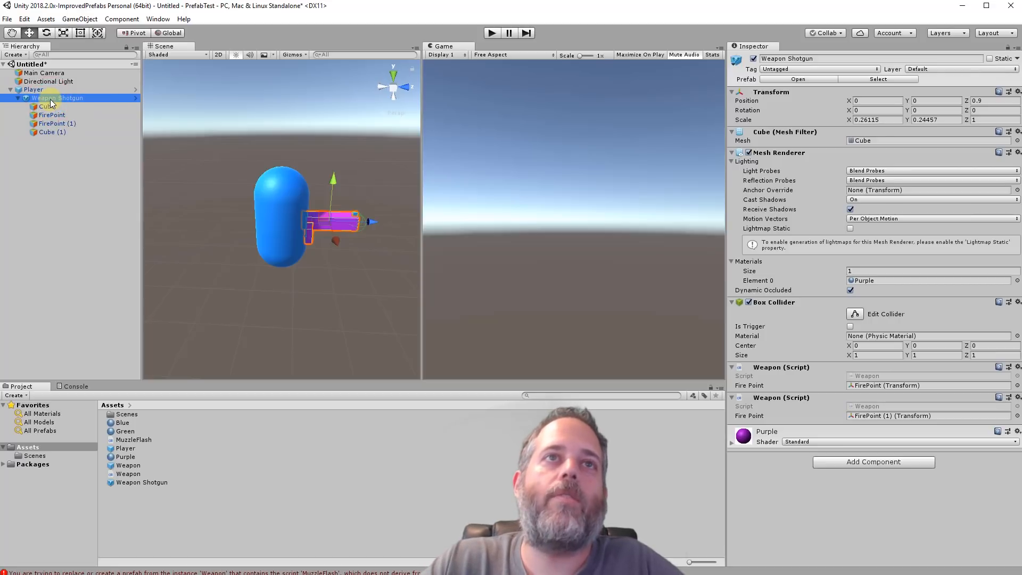
click(134, 98)
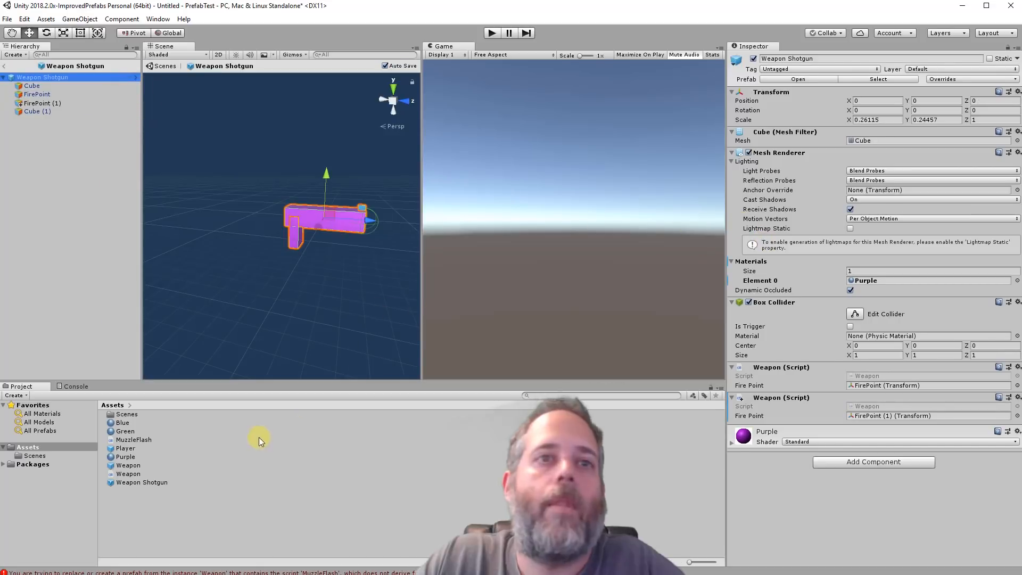
- Add the existing MuzzleFlash script to the root of the base Weapon prefab and return to the scene
click(133, 465)
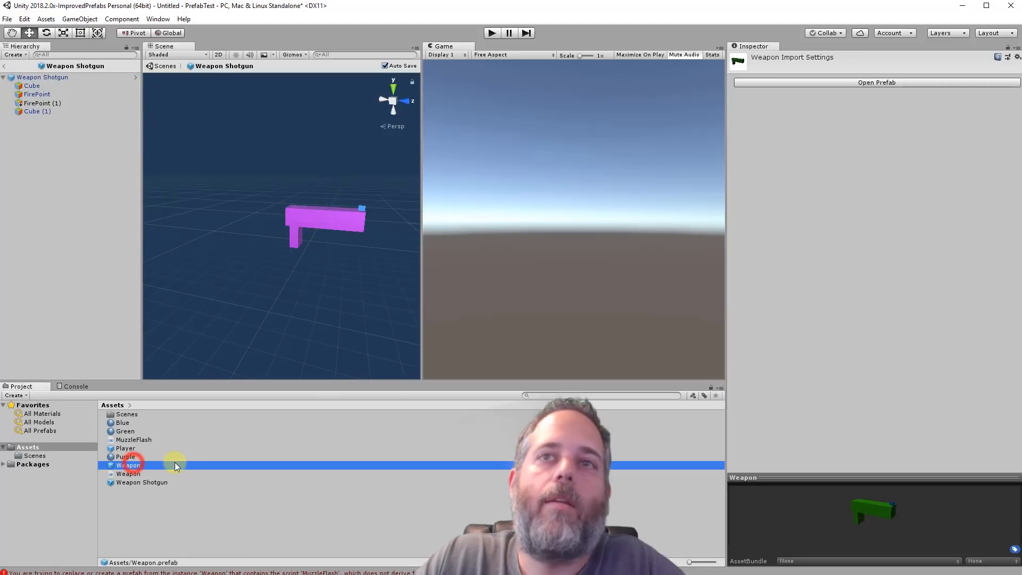
click(838, 83)
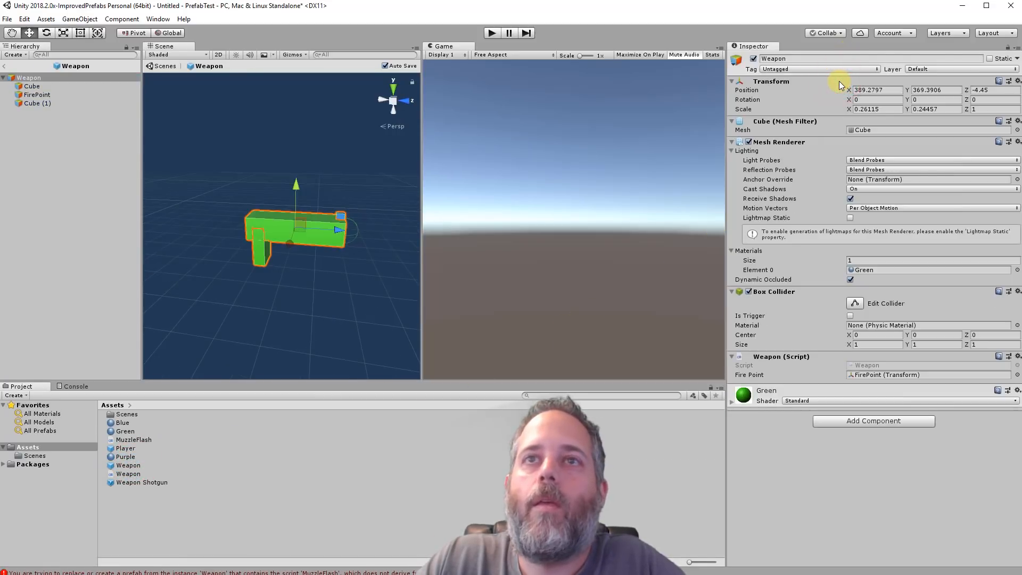
click(854, 422)
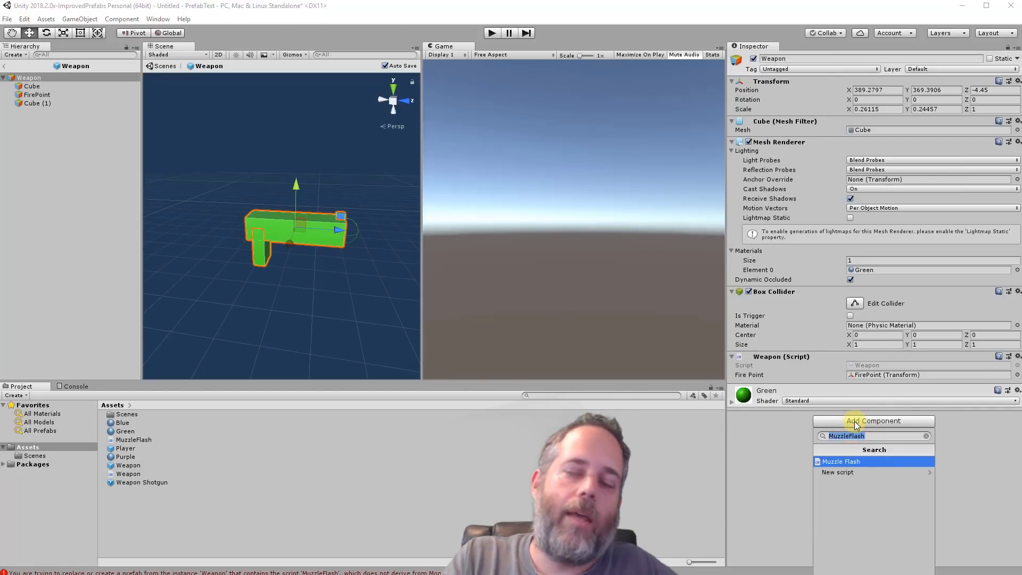
key(Return)
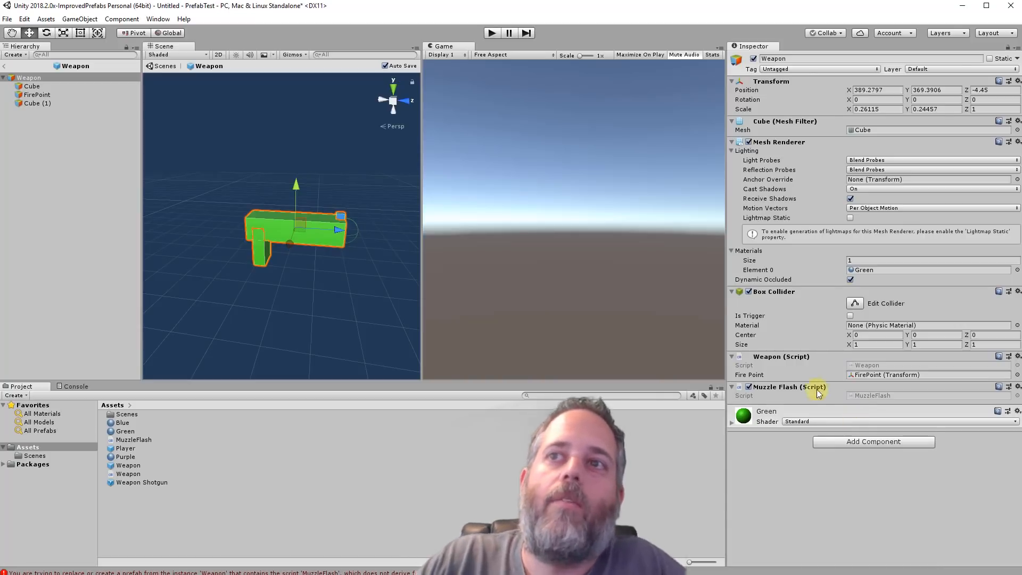
click(4, 66)
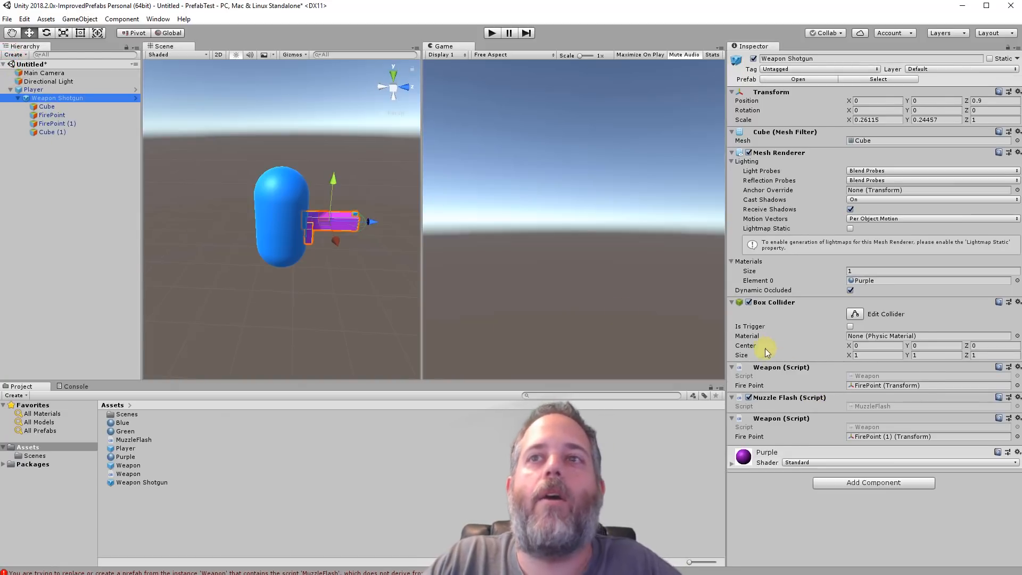
- Try to reorder the Muzzle Flash and second Weapon script components on the Weapon Shotgun instance
drag(798, 397, 805, 446)
click(584, 322)
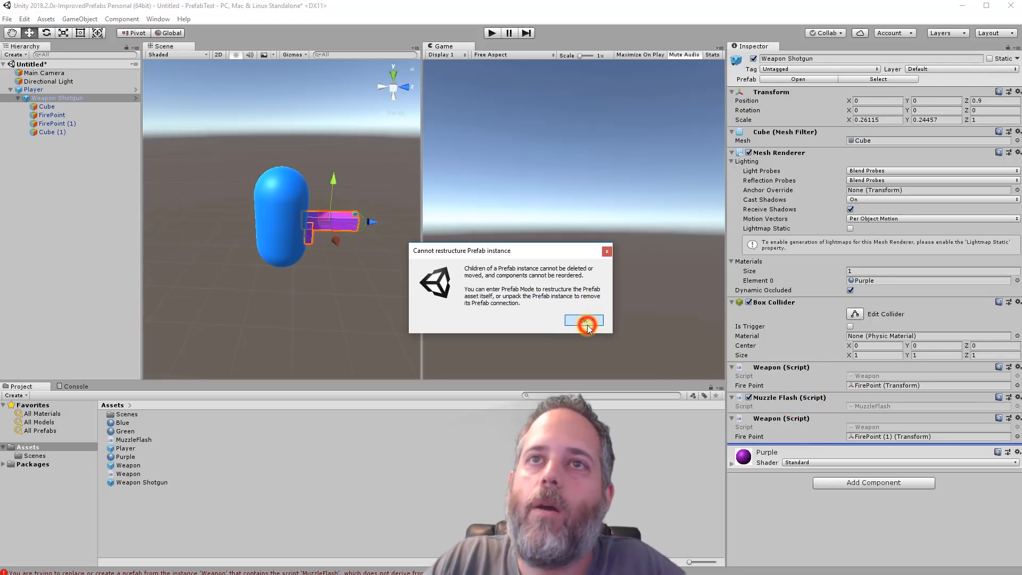
drag(786, 420, 796, 398)
click(580, 317)
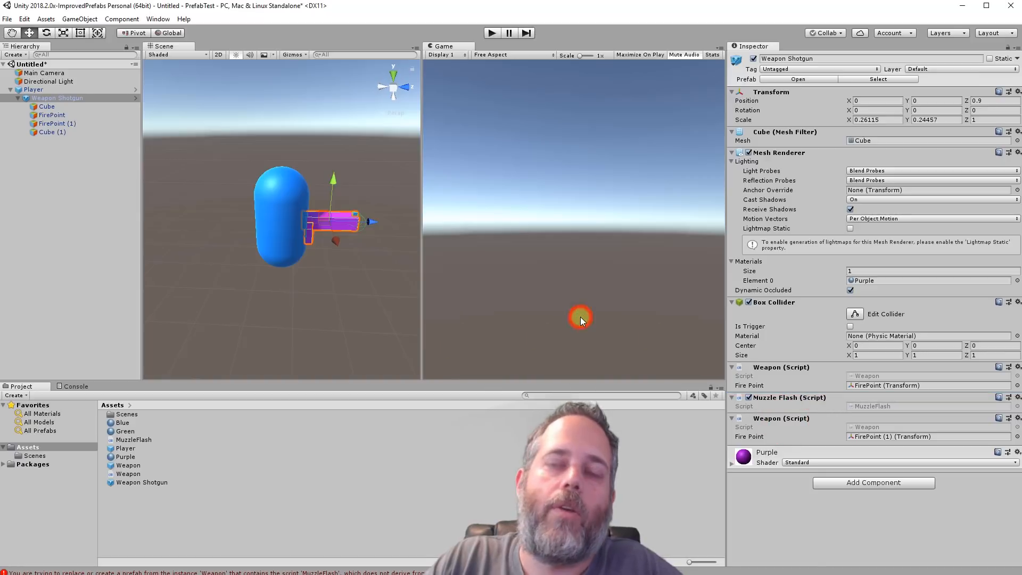